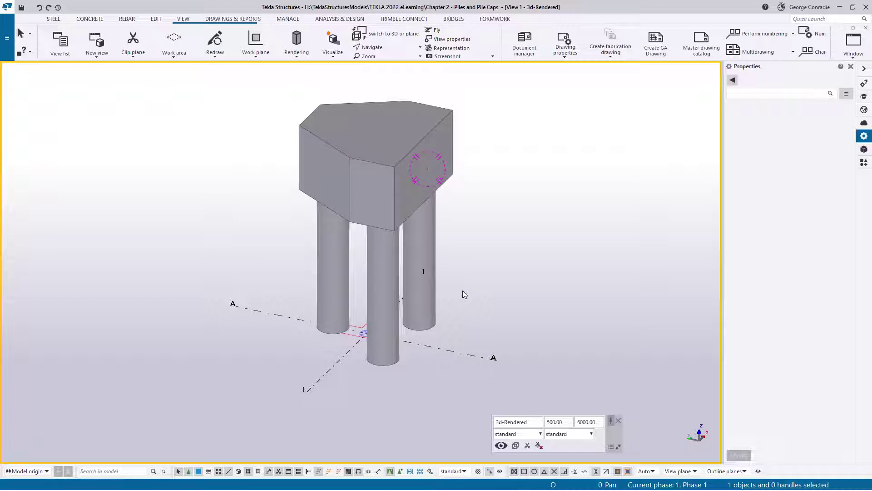
Examine the pile cap and its three piles from several angles in the 3D view
middle_click_drag(466, 284, 463, 323)
scroll(463, 322, "down", 2)
scroll(440, 288, "up", 2)
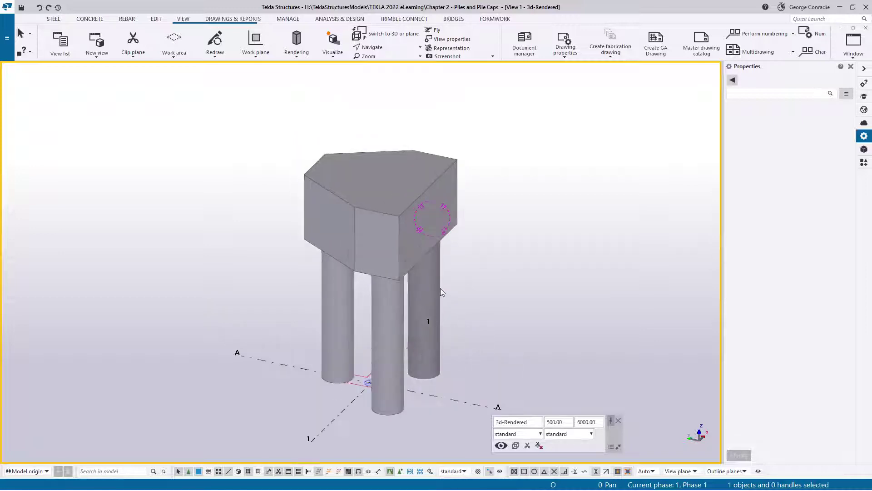
middle_click_drag(440, 288, 407, 302, "ctrl")
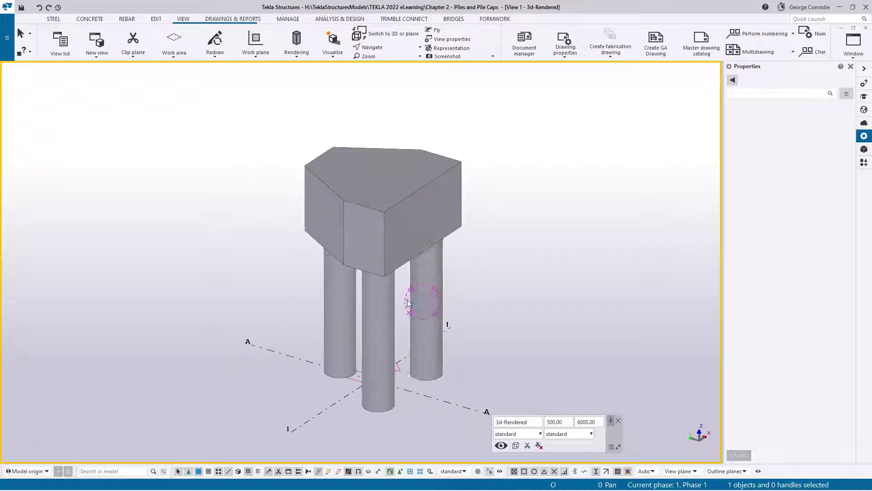
mouse_move(428, 373)
middle_mouse_down("ctrl")
mouse_move(424, 309)
mouse_move(433, 297)
mouse_move(455, 308)
mouse_move(476, 292)
mouse_move(444, 355)
mouse_move(432, 362)
middle_mouse_up("ctrl")
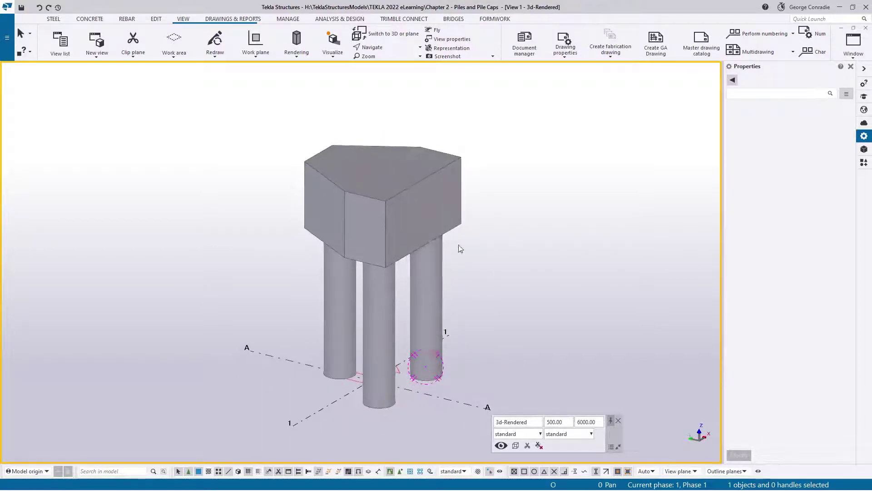
mouse_move(421, 227)
middle_mouse_down("ctrl")
mouse_move(323, 204)
mouse_move(288, 221)
mouse_move(524, 194)
mouse_move(545, 160)
mouse_move(504, 137)
mouse_move(534, 133)
mouse_move(496, 202)
mouse_move(423, 230)
middle_mouse_up("ctrl")
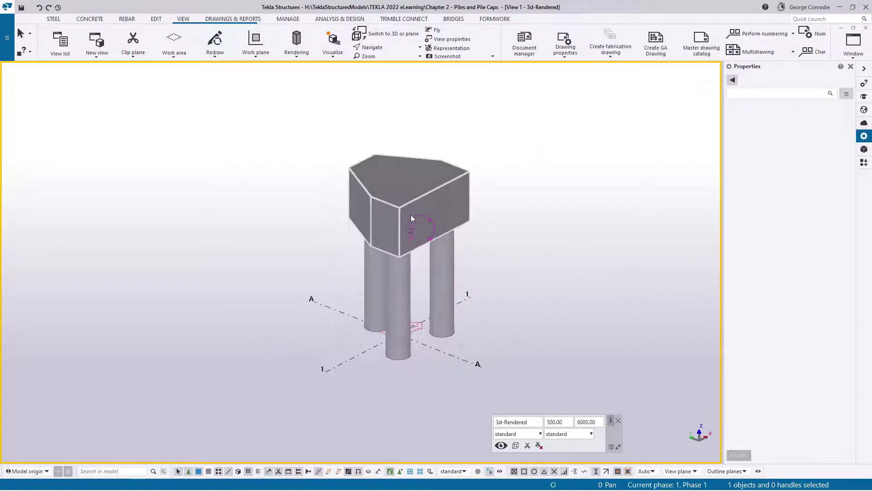
scroll(411, 215, "up", 4)
scroll(436, 259, "up", 2)
middle_click_drag(436, 259, 420, 225)
scroll(420, 224, "down", 2)
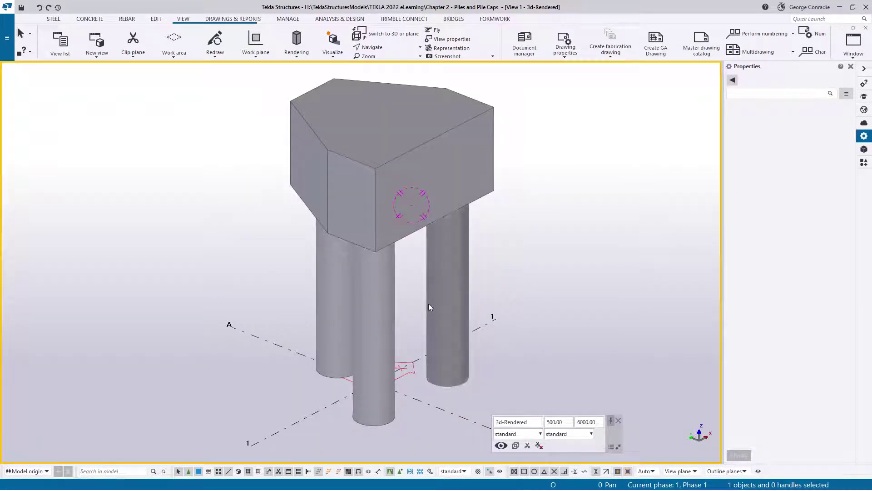
middle_click_drag(430, 304, 464, 310, "ctrl")
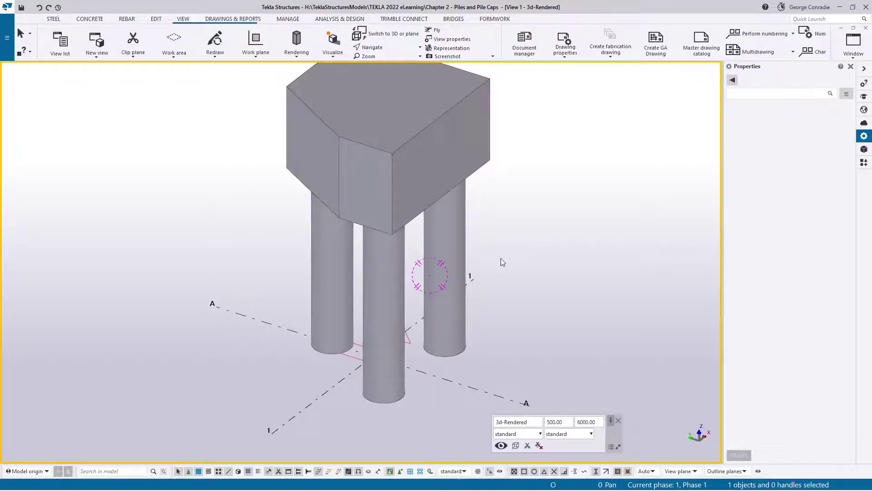
mouse_move(500, 258)
middle_mouse_down()
mouse_move(488, 275)
mouse_move(457, 278)
mouse_move(460, 298)
middle_mouse_up()
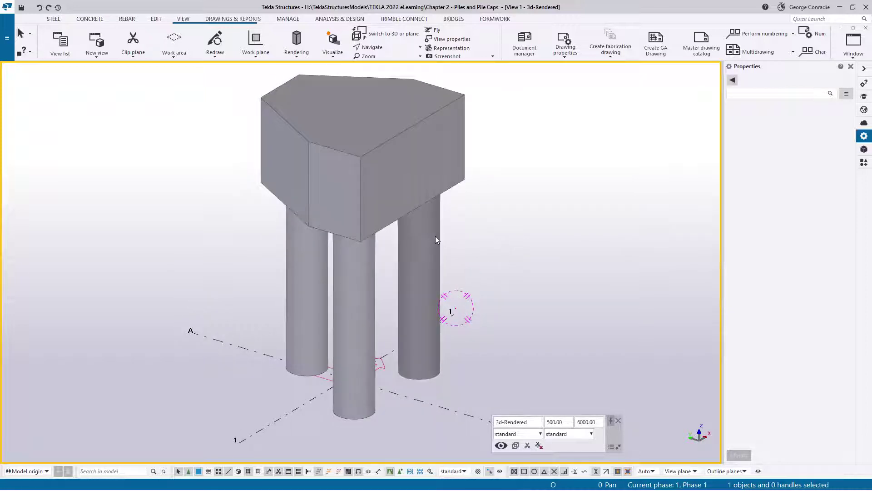
middle_click_drag(464, 219, 465, 241)
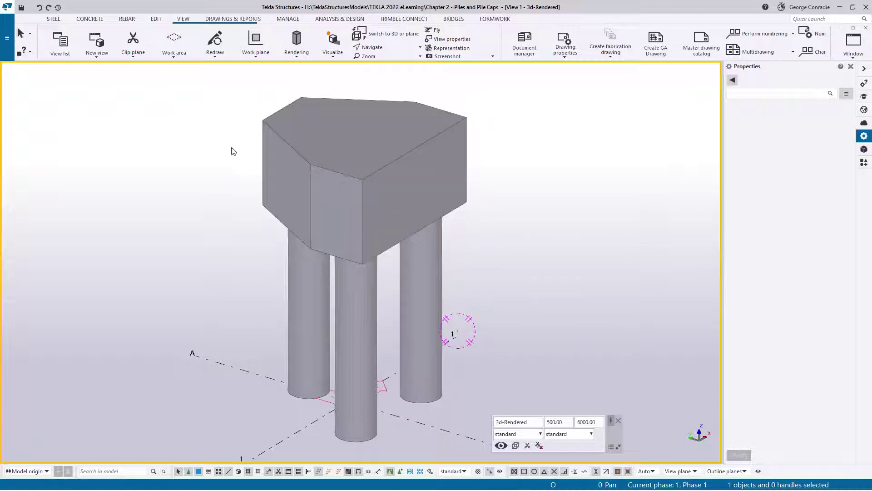
Change the cast unit of the pile cap and all three piles to Precast and apply the modification
left_click_drag(507, 83, 230, 276)
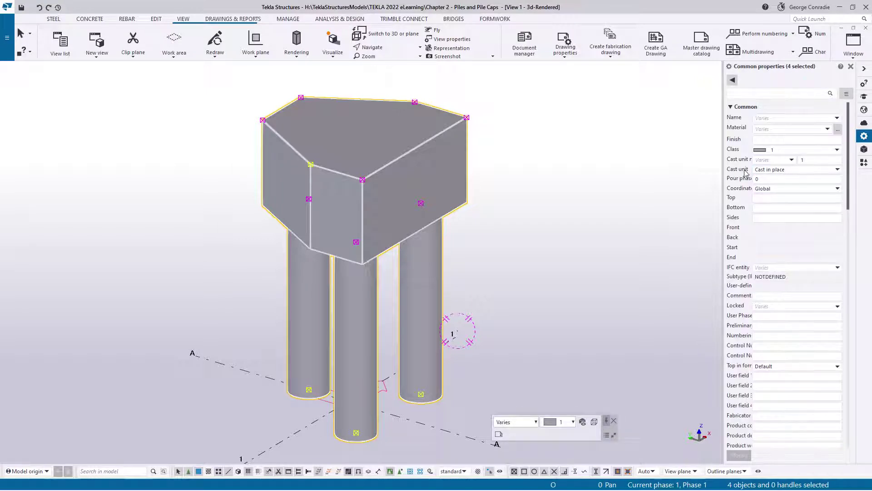
left_click_drag(723, 174, 684, 178)
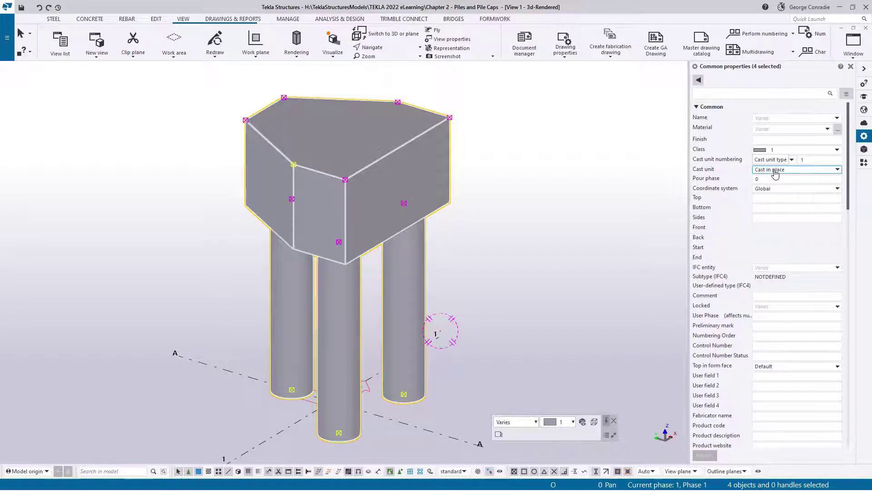
left_click(775, 173)
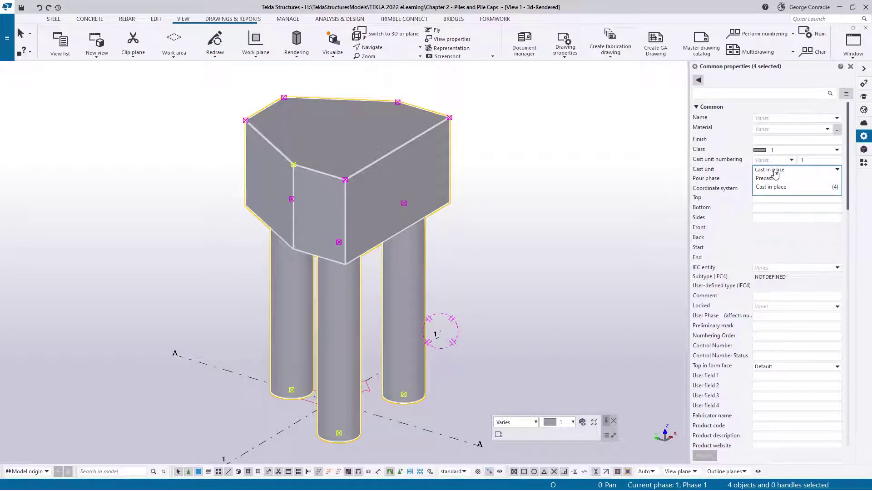
left_click(774, 179)
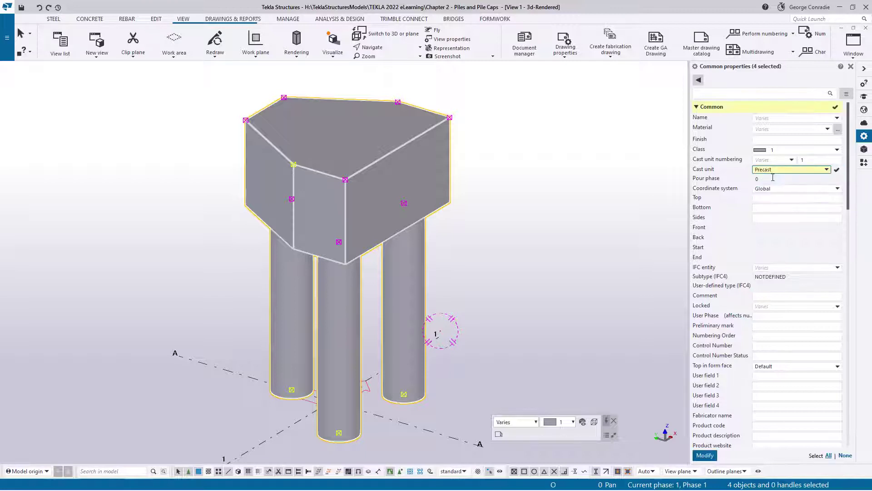
left_click(704, 455)
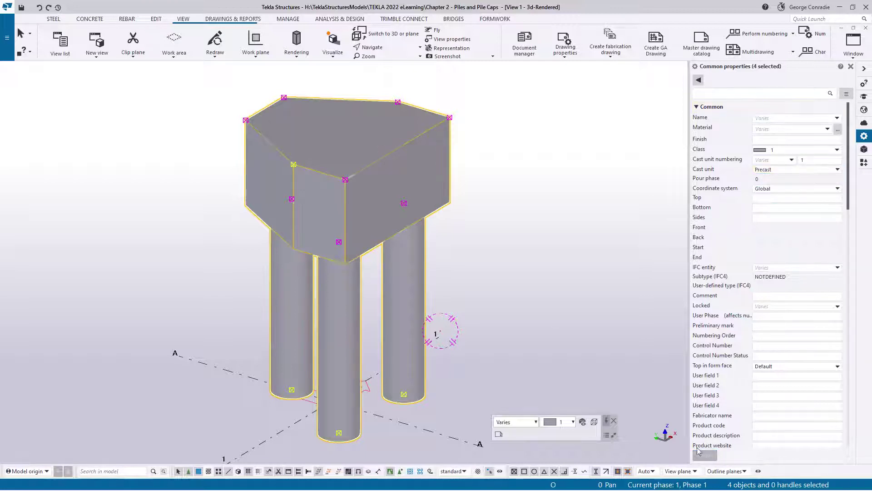
left_click(515, 244)
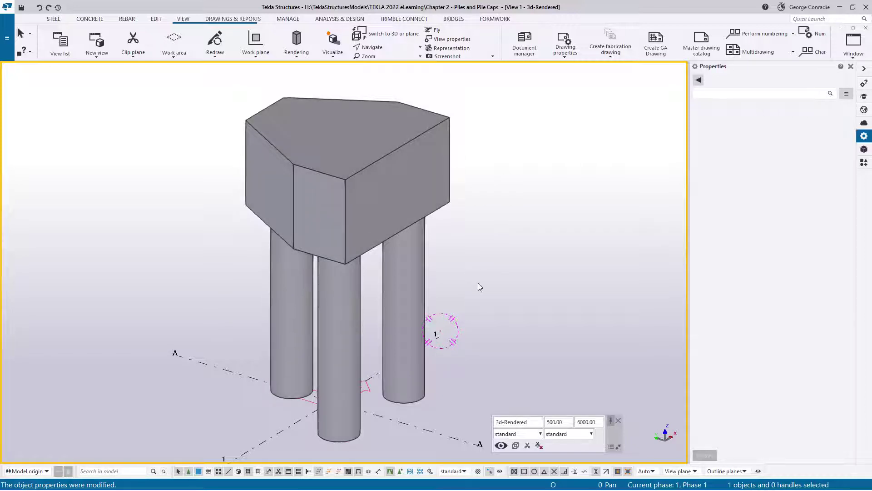
Make the pile cap and piles transparent in the view
middle_click_drag(364, 318, 368, 312)
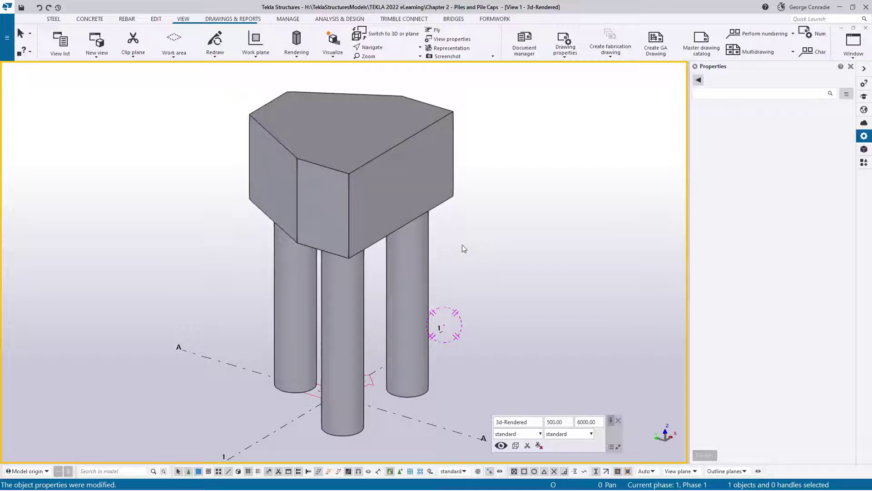
key("ctrl+2")
middle_click_drag(462, 248, 469, 242)
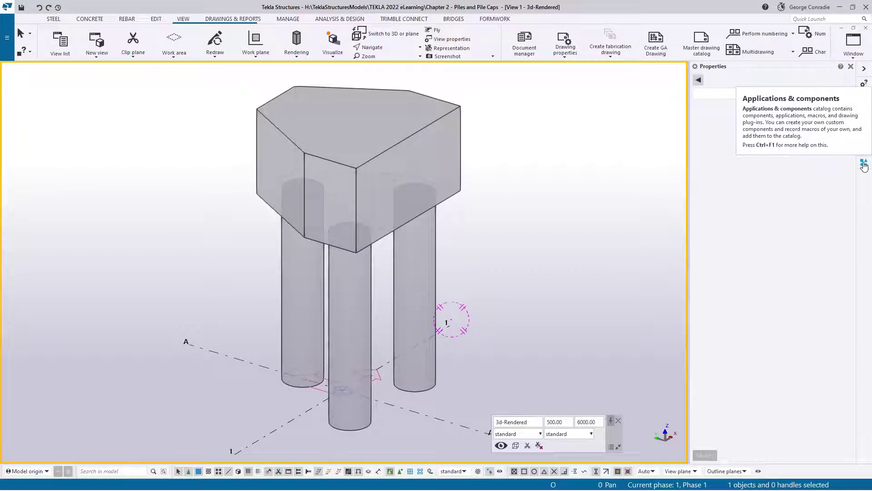
Search the Applications & components catalog for "rein" and locate the Round column reinforcement (82) component
left_click(863, 164)
left_click(728, 94)
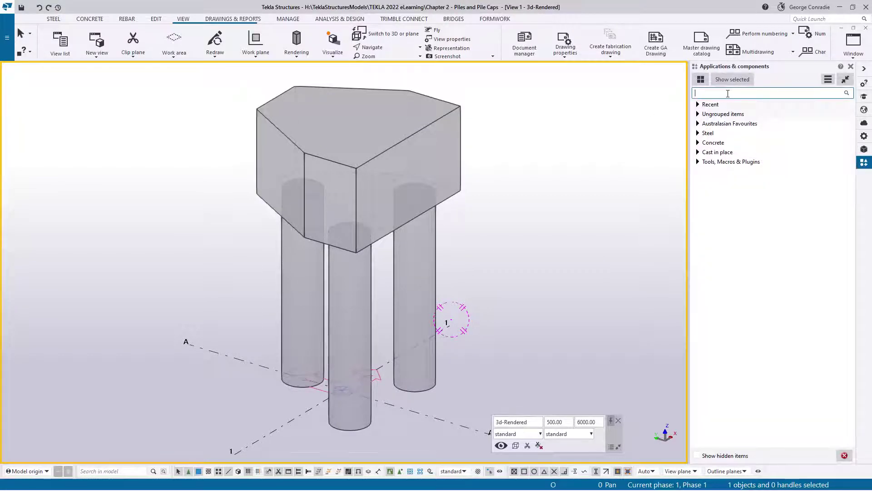
type("rein")
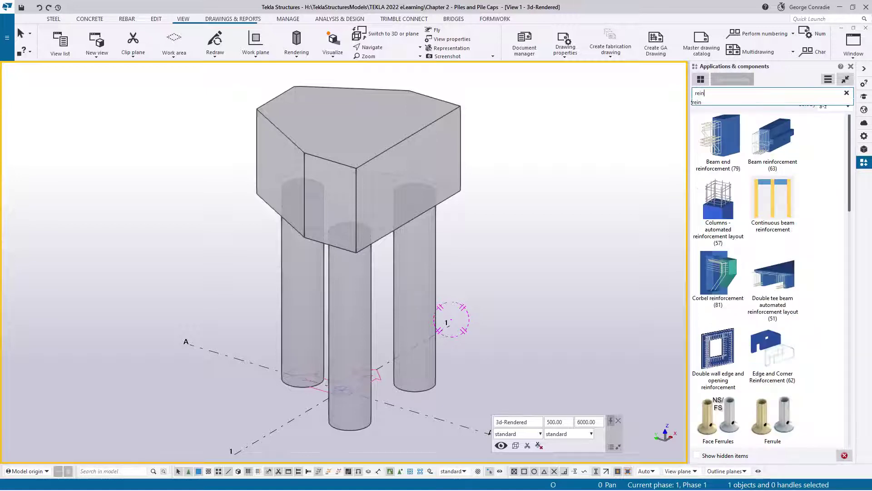
left_click(819, 186)
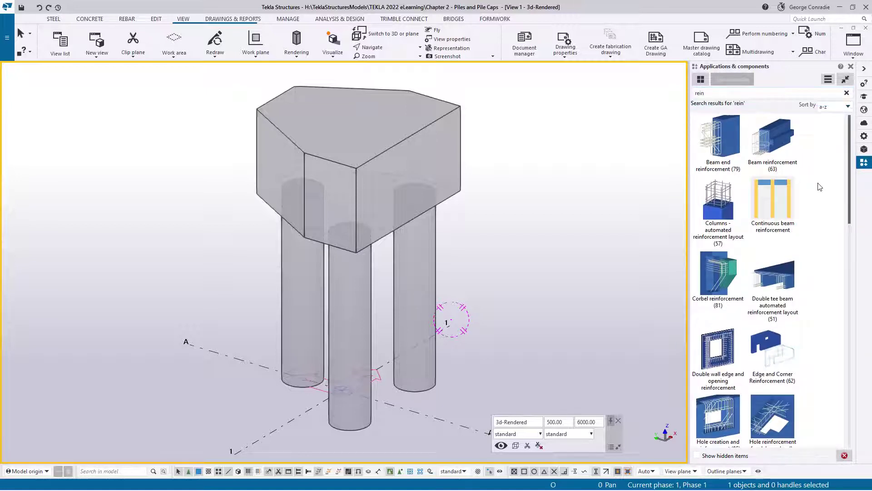
scroll(820, 186, "down", 10)
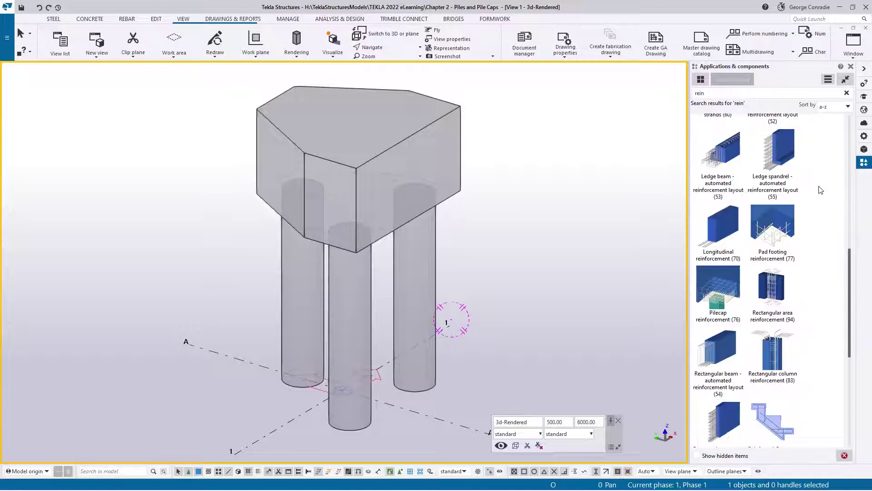
scroll(820, 190, "down", 4)
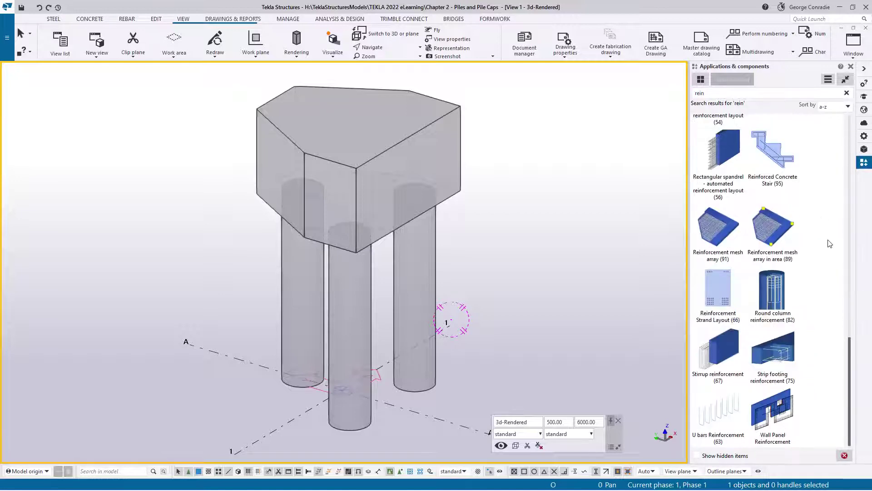
Apply Round column reinforcement (82) to the front pile and end the command
left_click(777, 298)
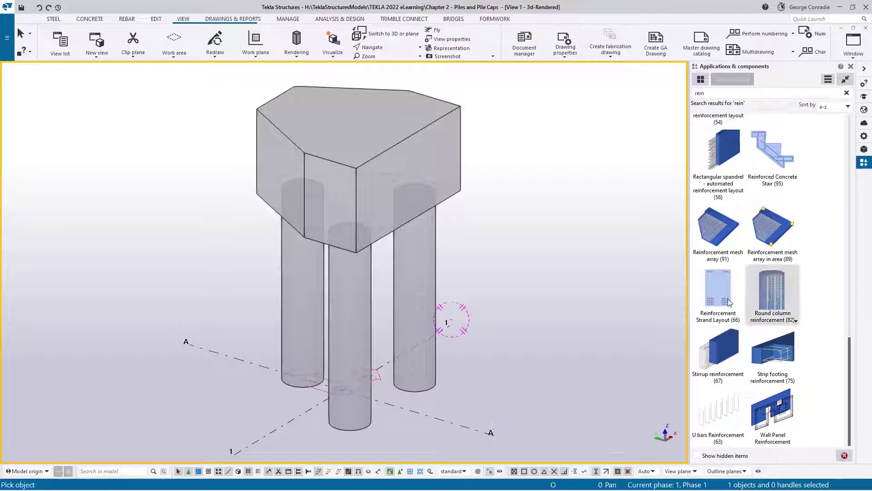
left_click(368, 429)
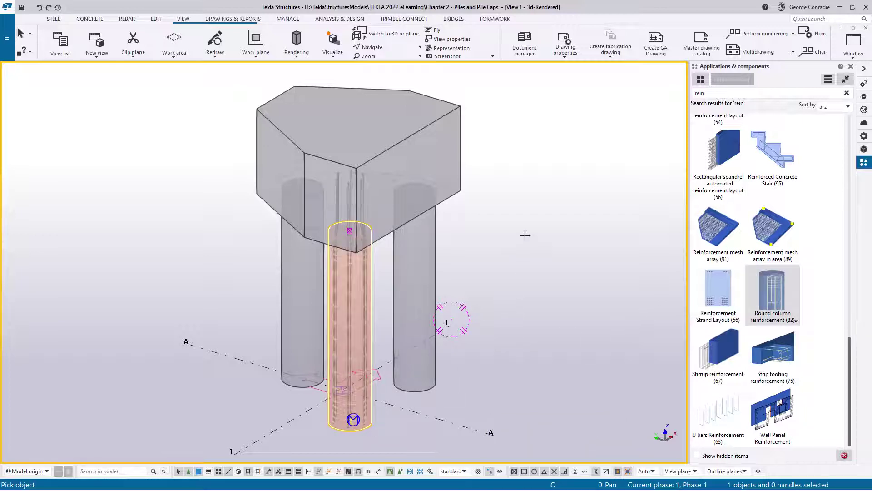
right_click(545, 230)
left_click(549, 234)
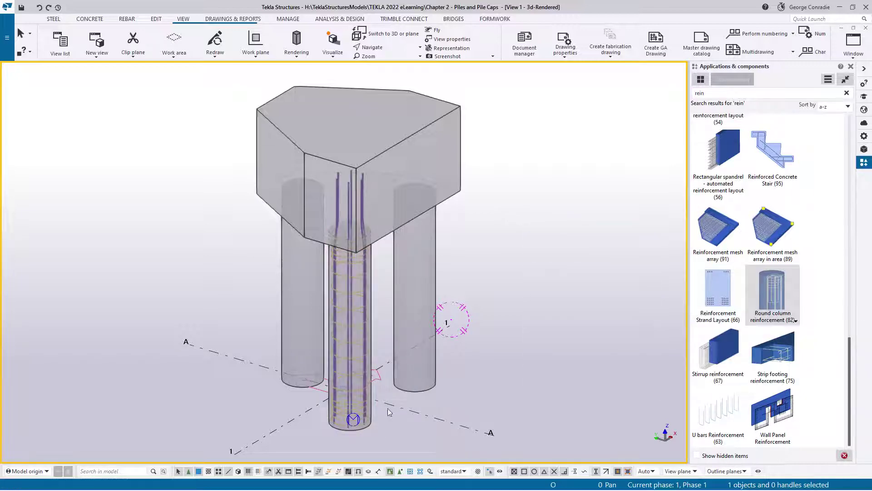
Open the front pile's Round column reinforcement (82) properties and arrange the dialog and model so both are visible
middle_click_drag(364, 430, 380, 359)
double_click(370, 348)
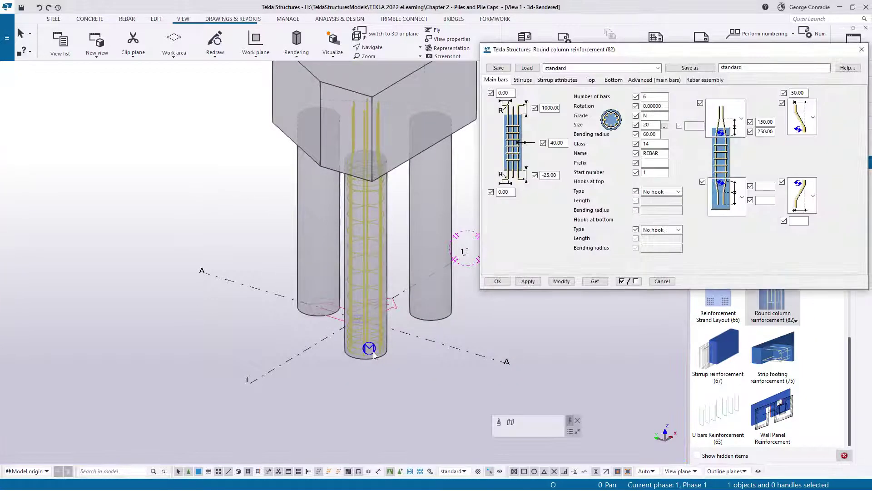
scroll(490, 322, "up", 2)
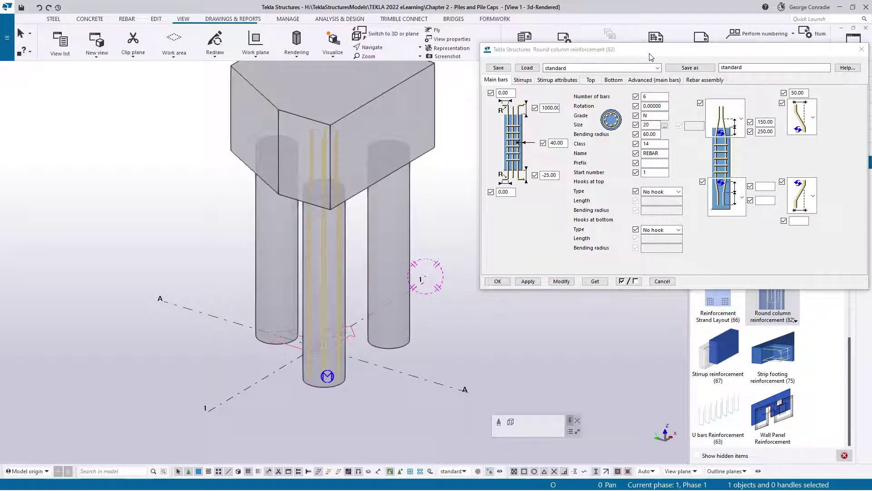
left_click_drag(650, 51, 637, 60)
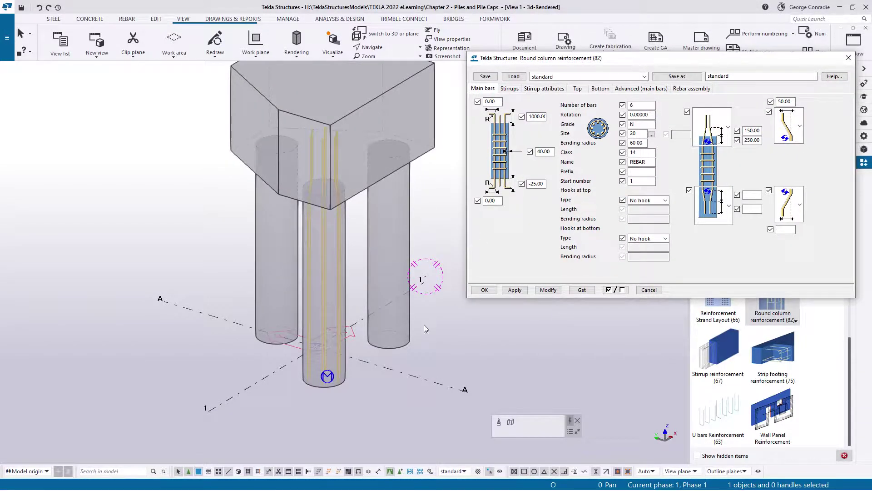
middle_click_drag(424, 325, 385, 312)
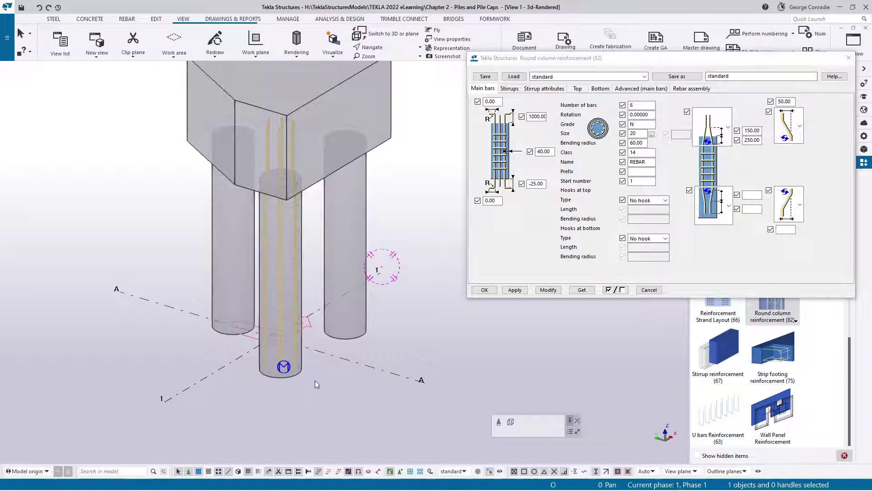
middle_click_drag(378, 368, 397, 338)
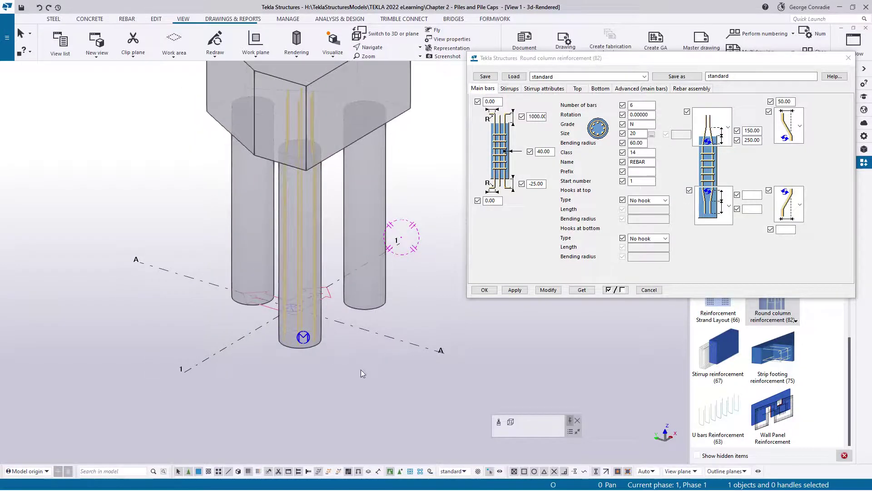
Switch to the plan view and examine the main bar arrangement inside the reinforced pile
key("ctrl+p")
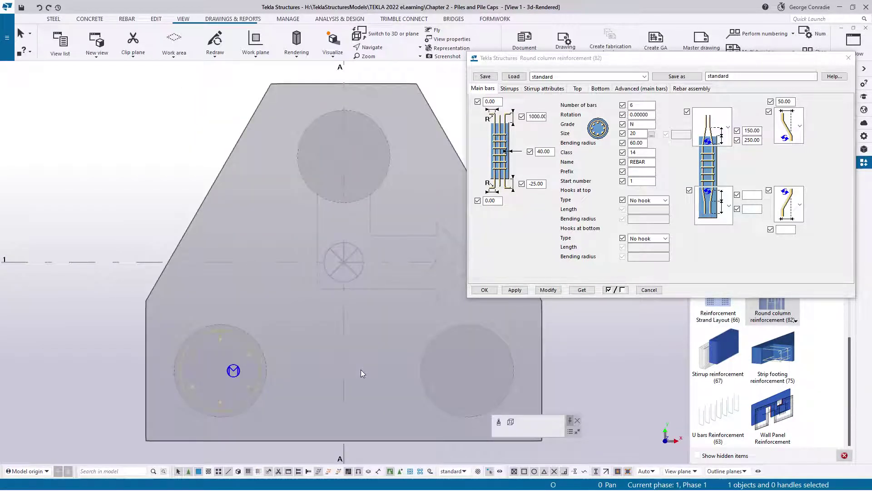
middle_click_drag(330, 371, 335, 288)
scroll(283, 300, "up", 4)
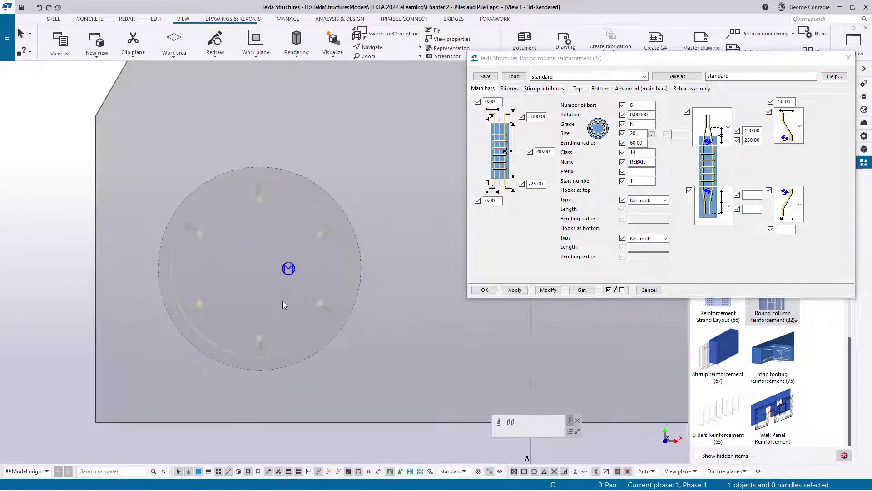
scroll(282, 299, "up", 2)
middle_click_drag(285, 293, 321, 269)
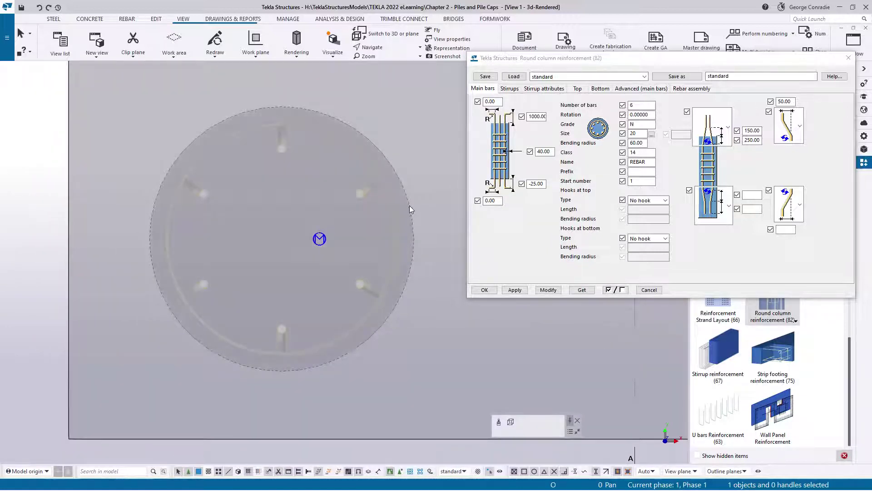
scroll(402, 210, "up", 1)
scroll(403, 208, "up", 1)
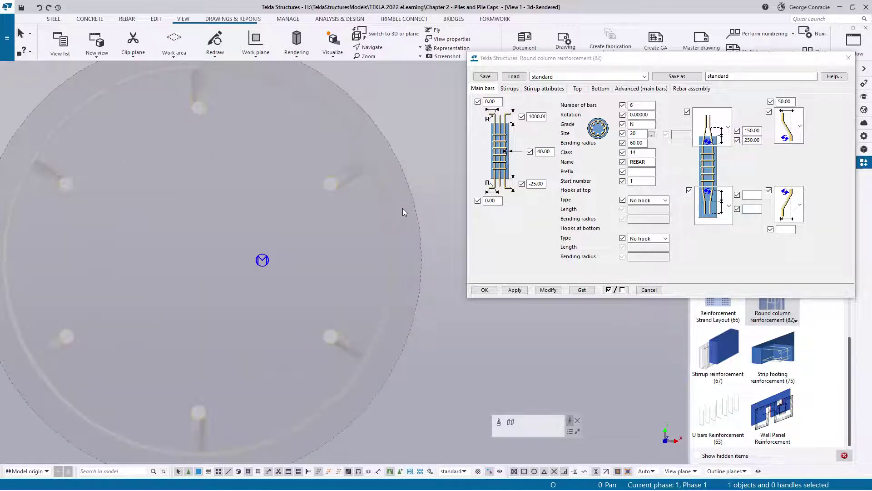
scroll(402, 208, "down", 1)
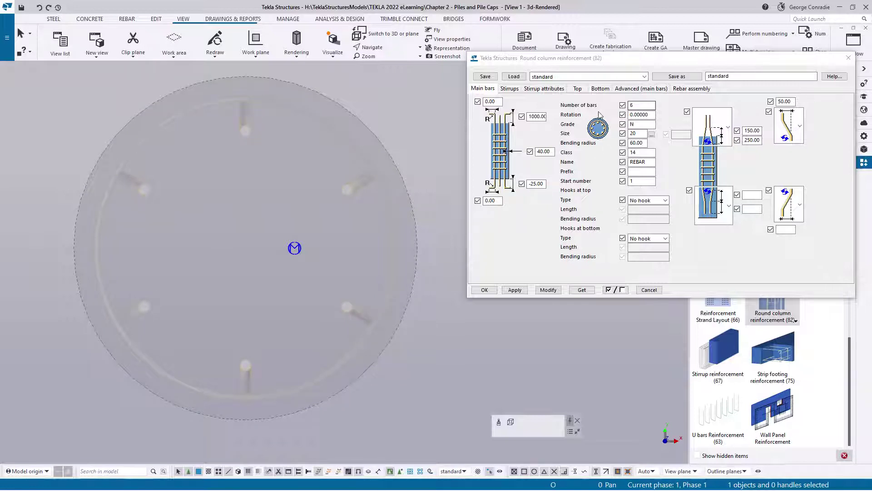
Set the pile's main bars to 8 bars using the grade N, size 24 main rebar with 60 mm bending radius
double_click(636, 105)
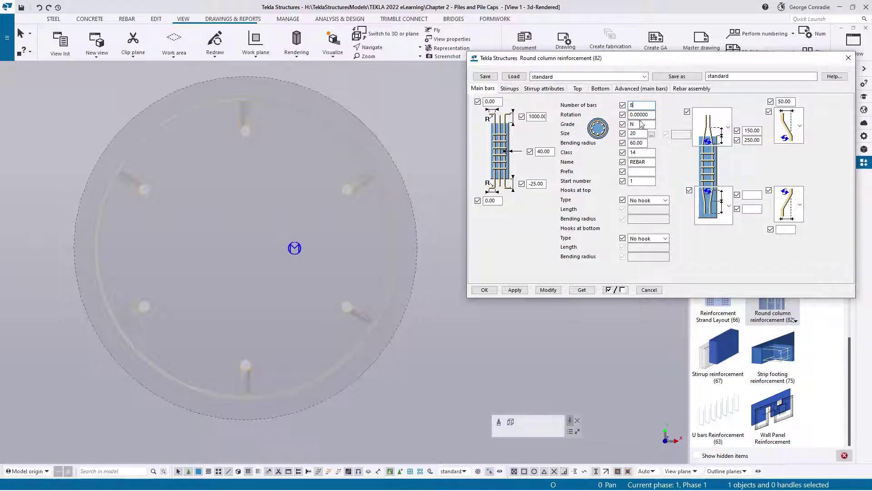
left_click(652, 136)
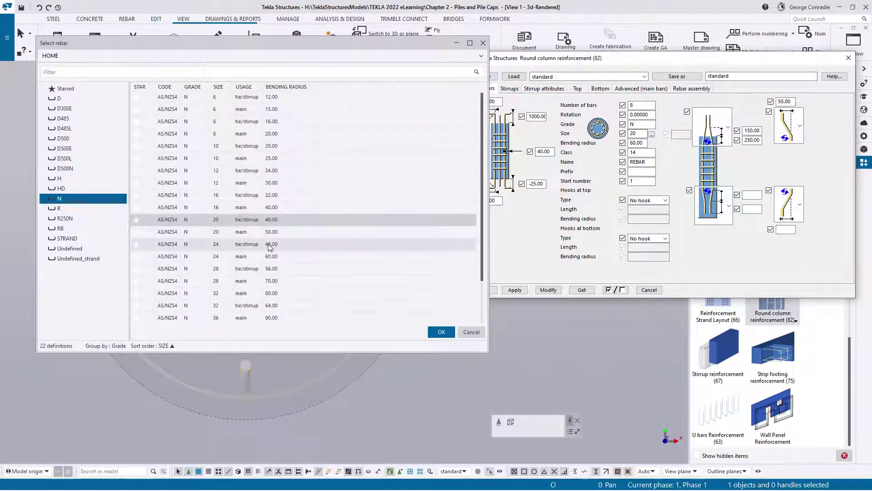
left_click(220, 257)
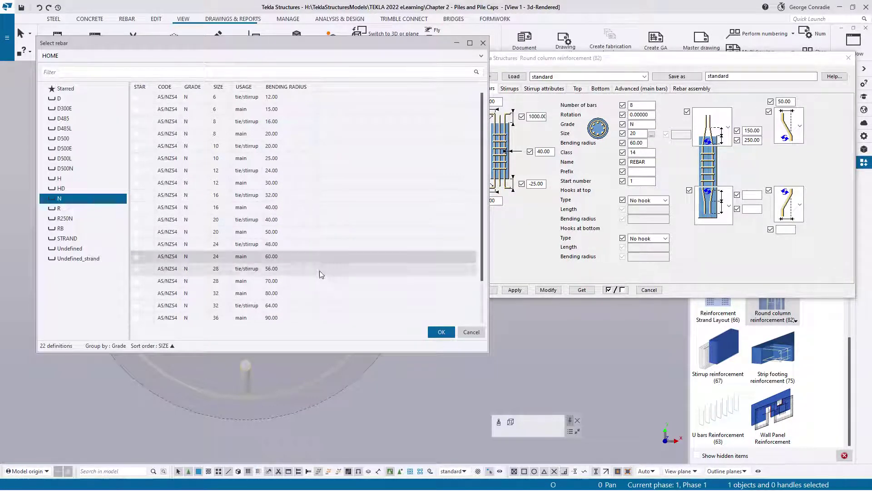
left_click(440, 332)
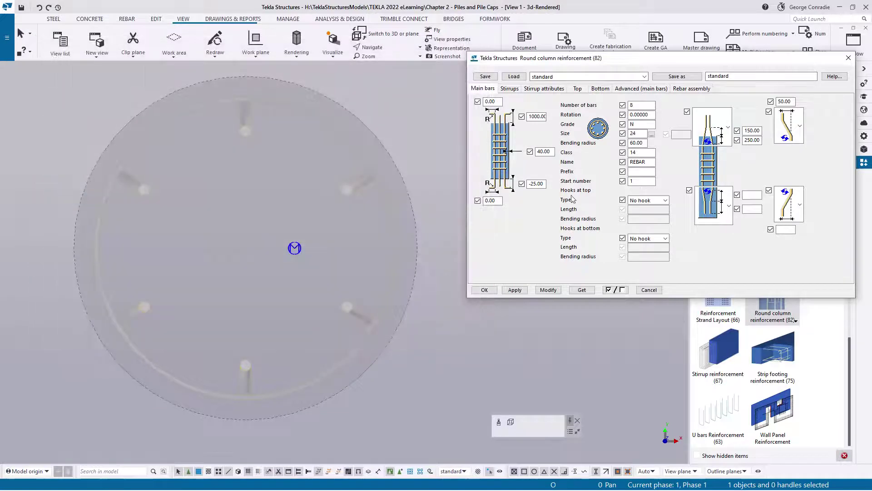
Set the main bars' class to 2 and update the pile reinforcement with the modified main bar settings
double_click(641, 152)
type("2")
left_click(546, 290)
left_click(546, 293)
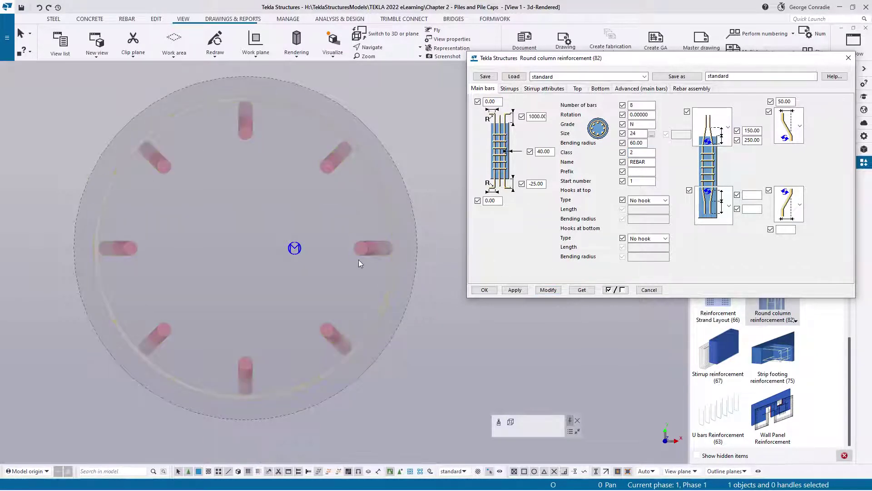
Set the rebar size of all five stirrup zones to the grade N, size 12 tie/stirrup bar
left_click(511, 89)
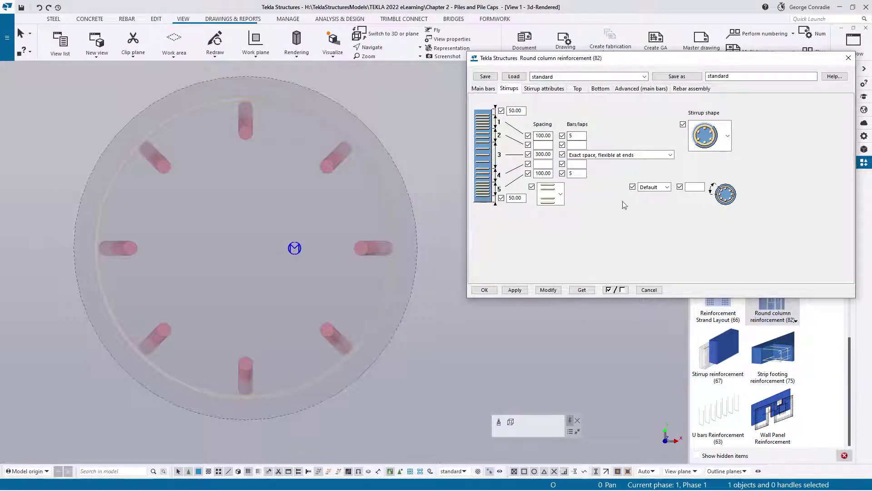
left_click(546, 91)
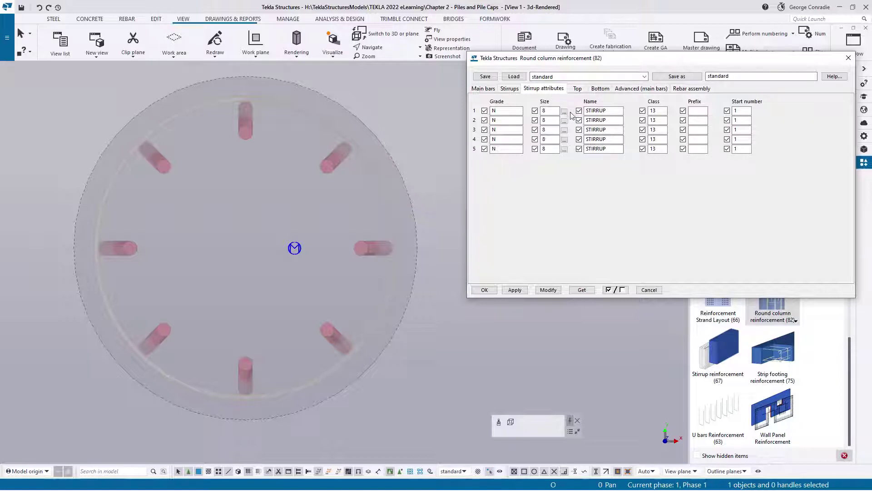
left_click(564, 112)
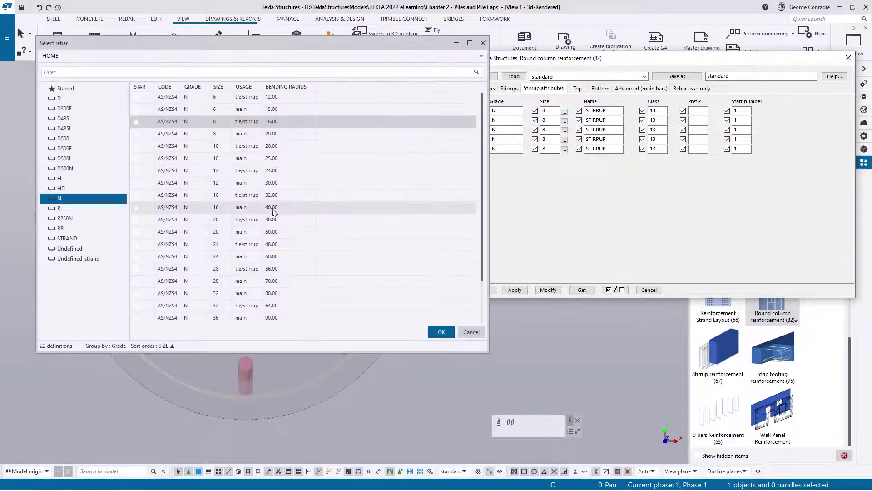
double_click(243, 171)
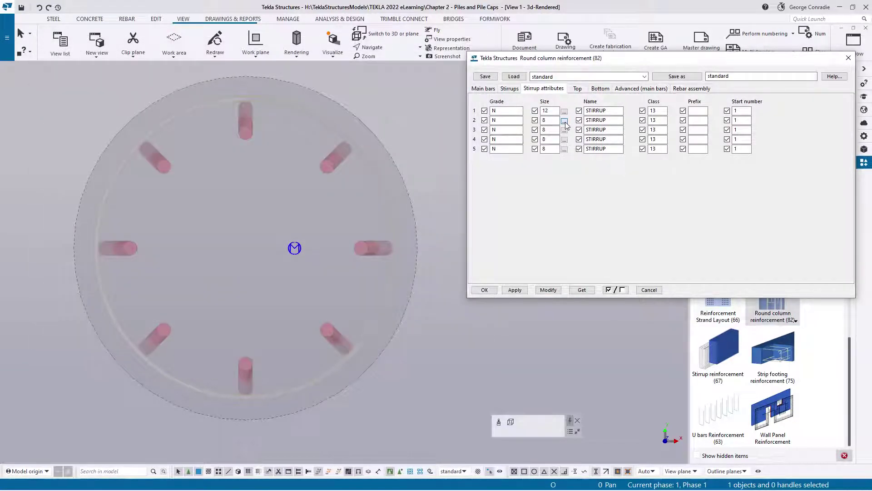
left_click(564, 121)
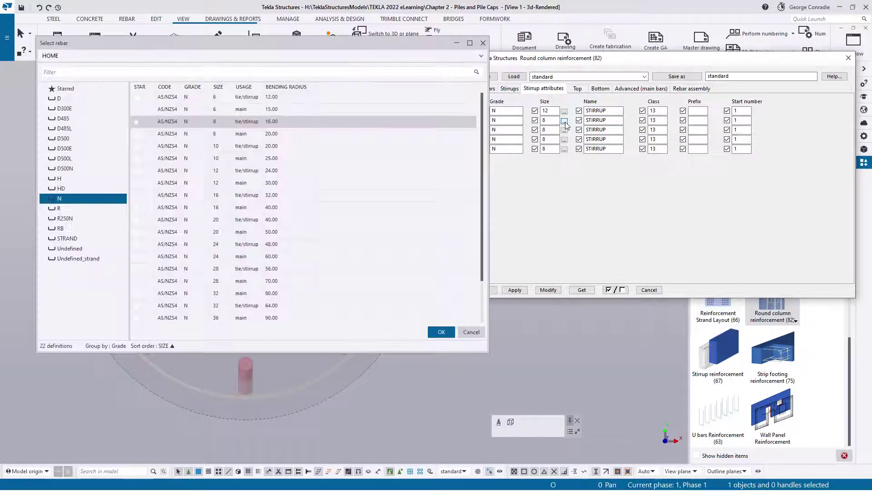
double_click(248, 171)
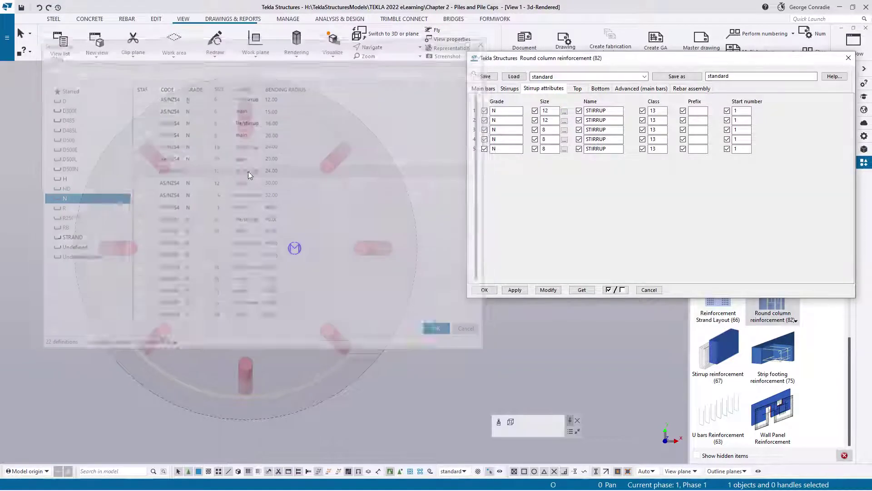
left_click(564, 131)
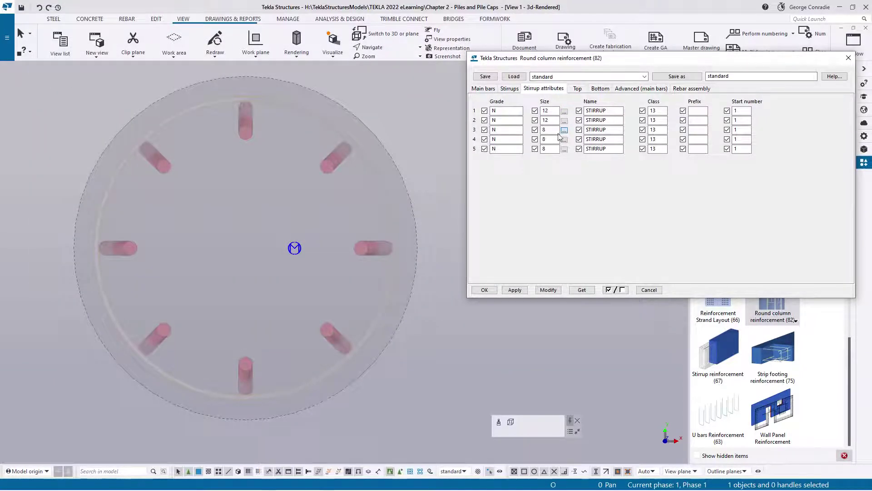
double_click(242, 173)
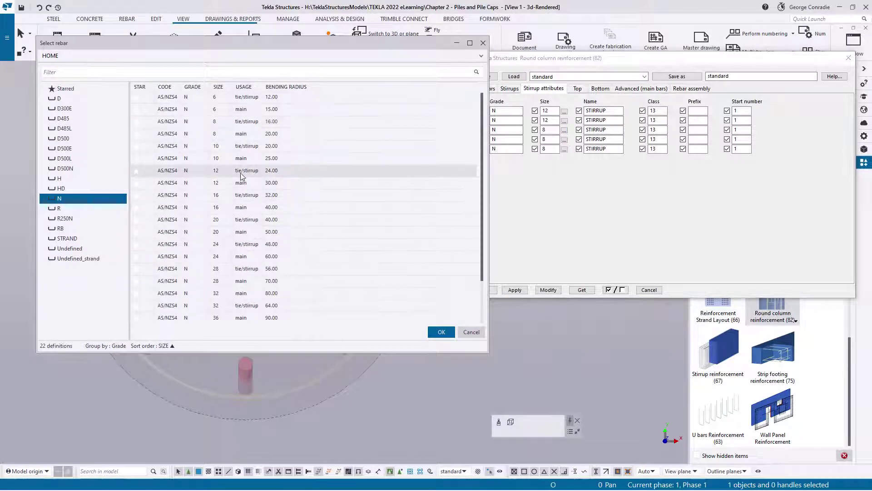
left_click(564, 140)
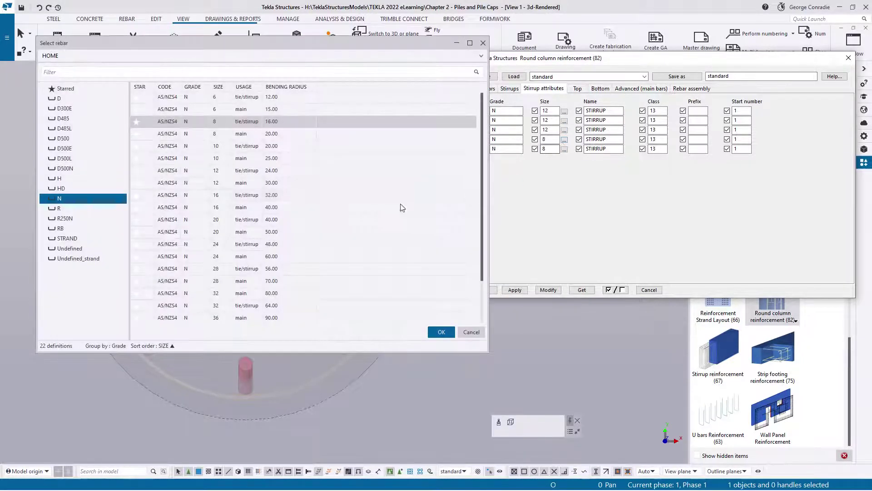
double_click(242, 172)
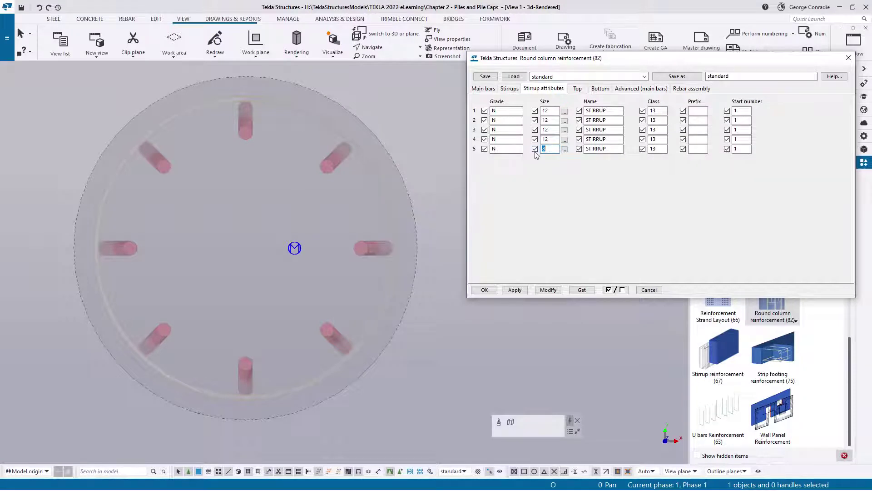
left_click(564, 150)
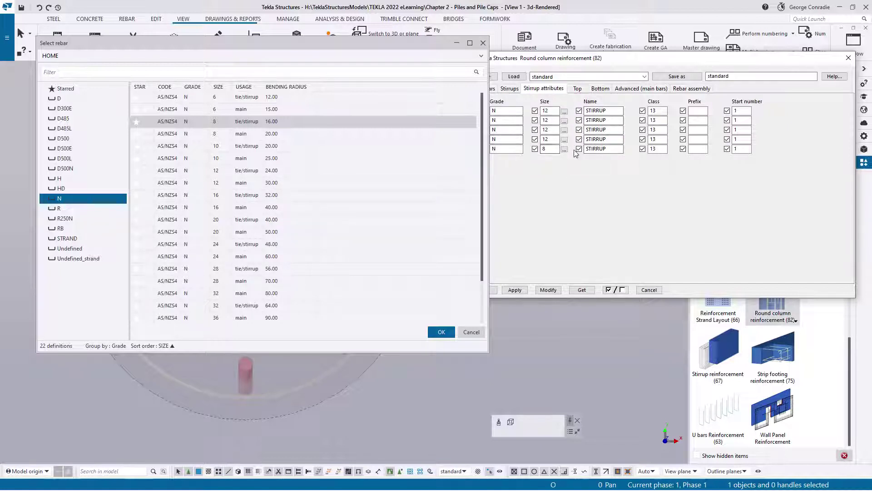
left_click(238, 171)
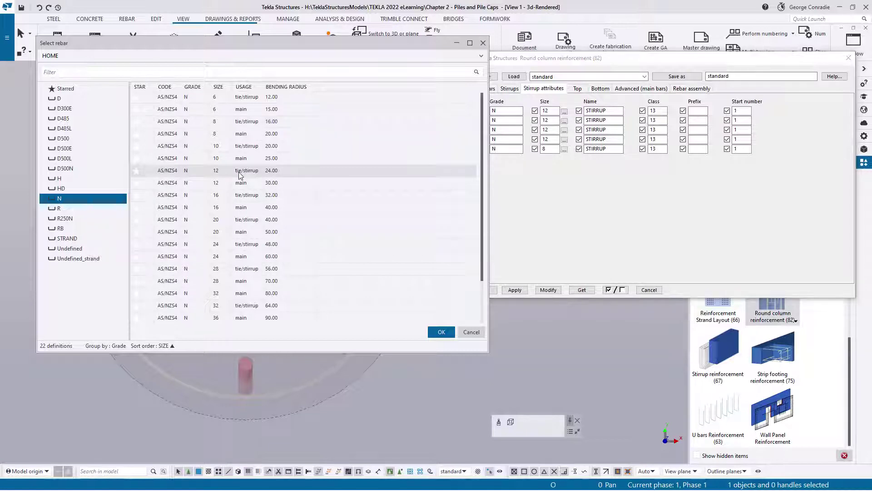
double_click(239, 172)
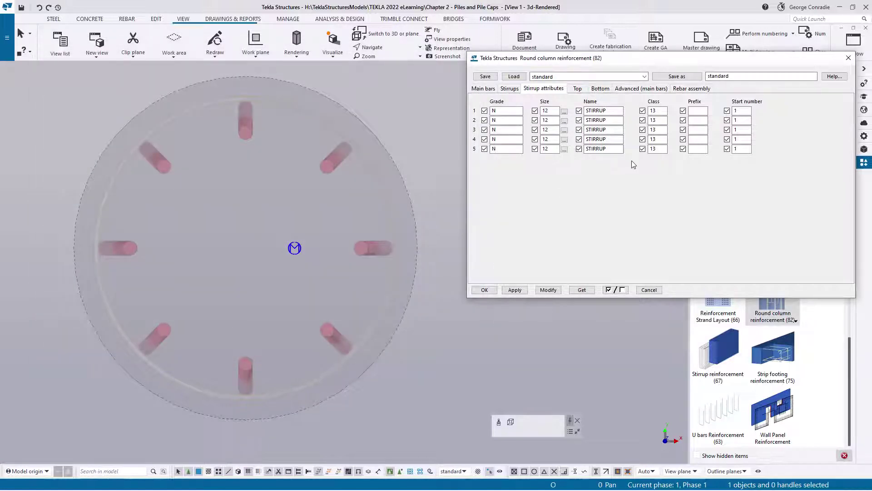
Set the class of all five stirrup zones to 5 and update the pile reinforcement
type("5")
double_click(658, 120)
type("5")
double_click(658, 130)
type("5")
double_click(660, 139)
type("5")
double_click(659, 149)
type("5")
left_click(549, 290)
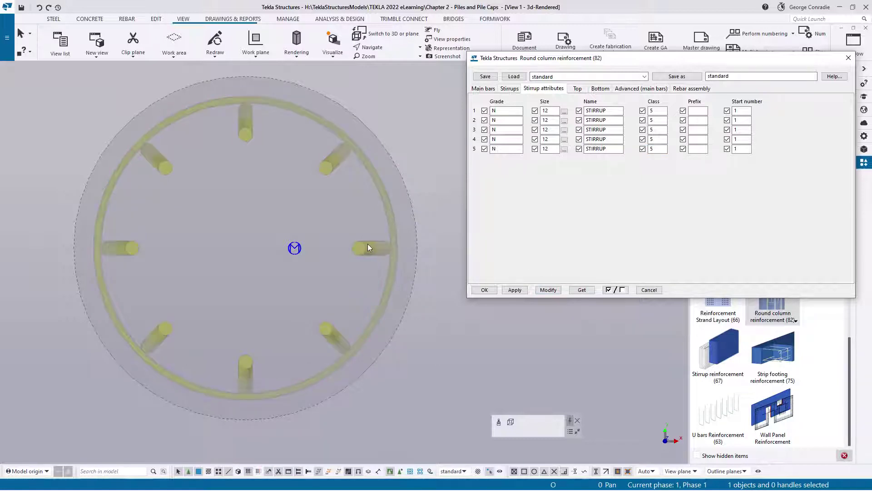
Set the main bars' side concrete cover to 75 mm and update the pile reinforcement
left_click(483, 89)
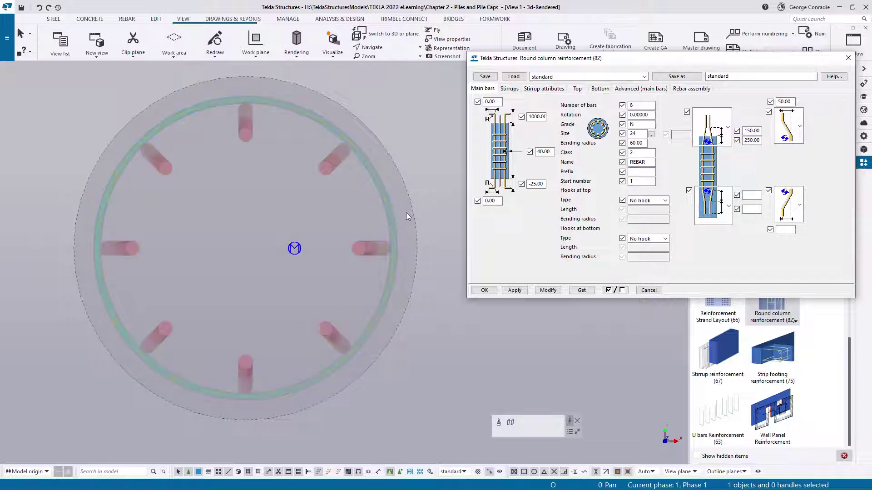
left_click(542, 153)
double_click(540, 152)
type("75")
left_click(549, 290)
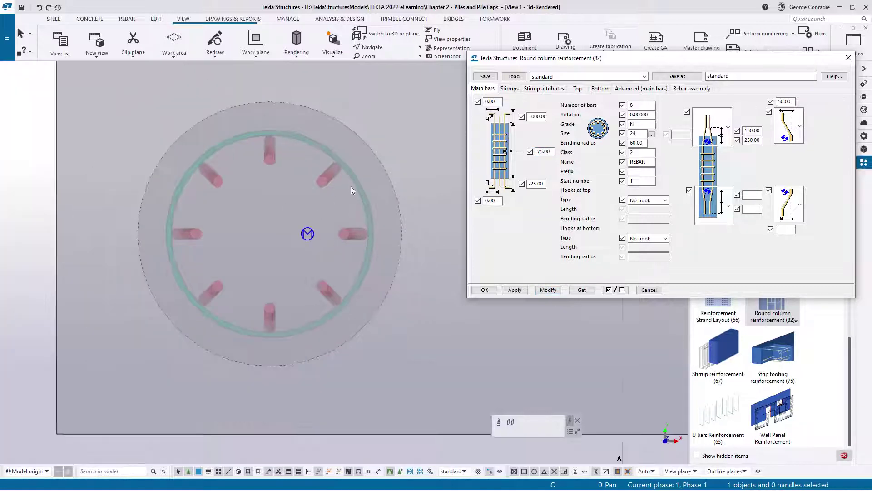
Create a new view using two points on opposite edges of the reinforced pile and end the command
scroll(350, 186, "down", 2)
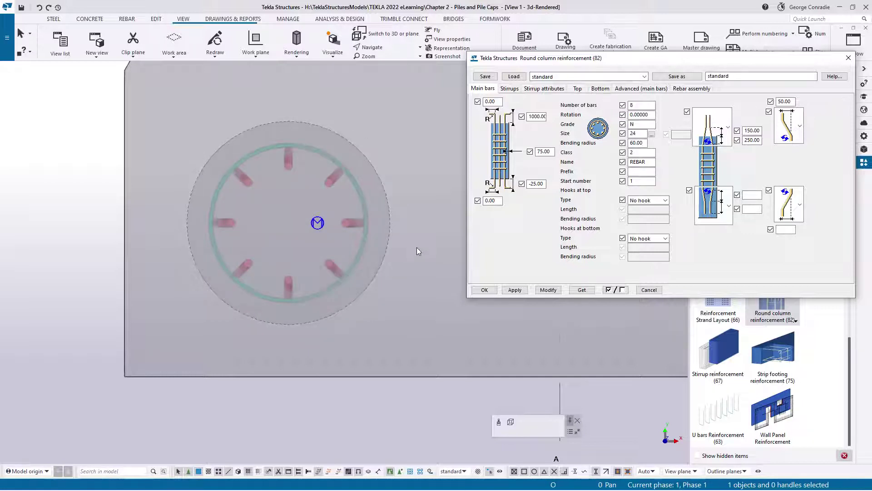
scroll(371, 261, "down", 2)
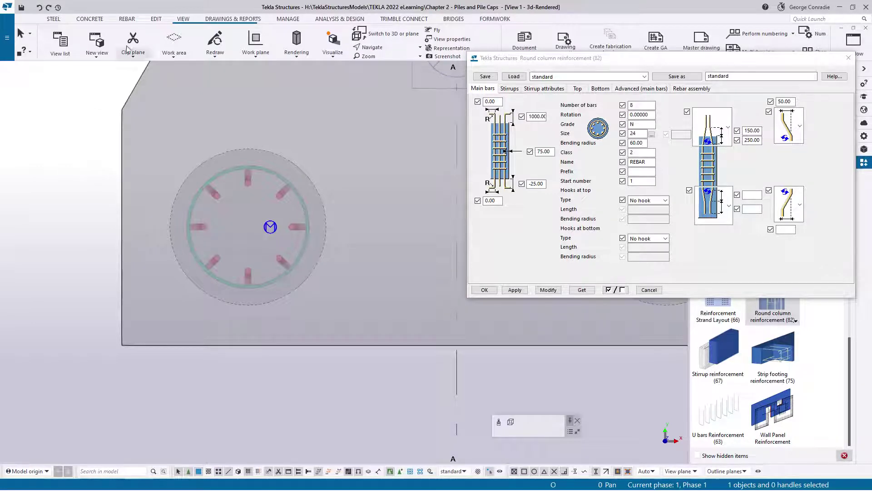
left_click(183, 19)
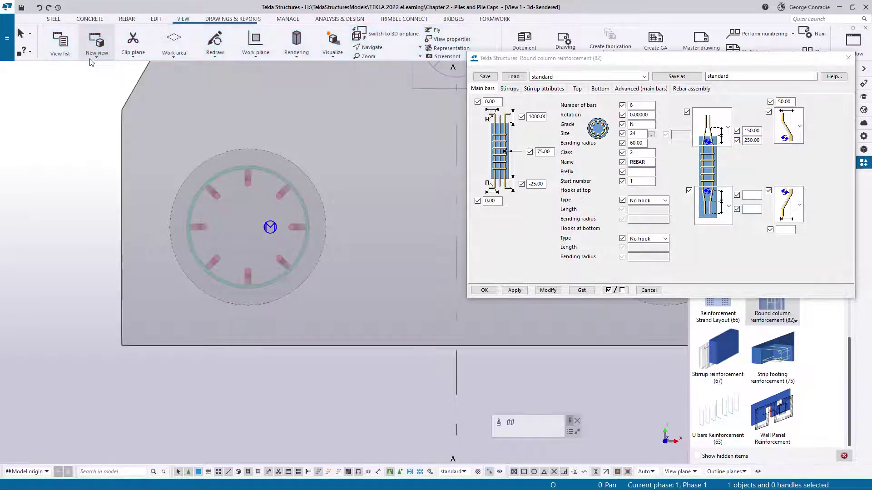
left_click(97, 43)
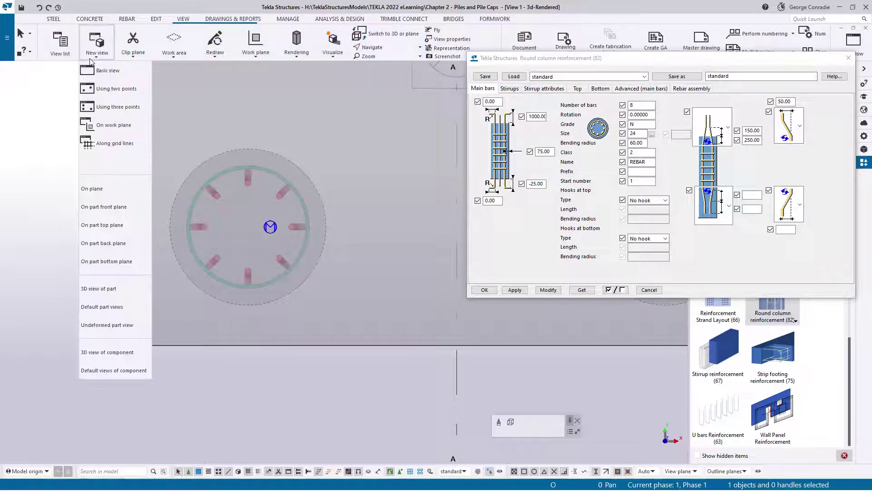
left_click(112, 91)
scroll(153, 260, "up", 5)
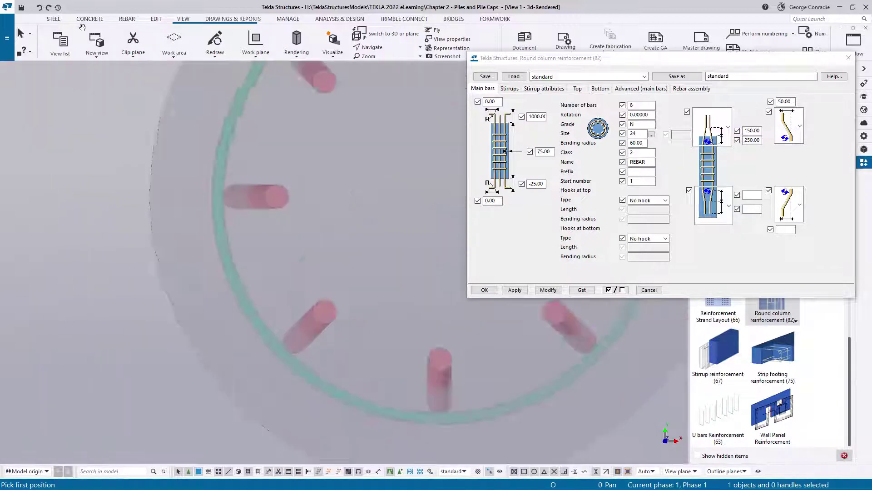
left_click(134, 167)
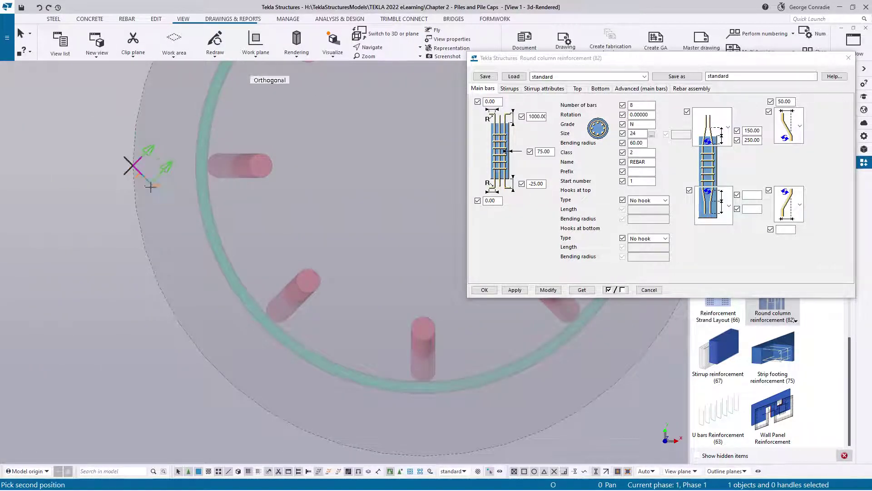
scroll(137, 168, "down", 3)
scroll(190, 172, "up", 4)
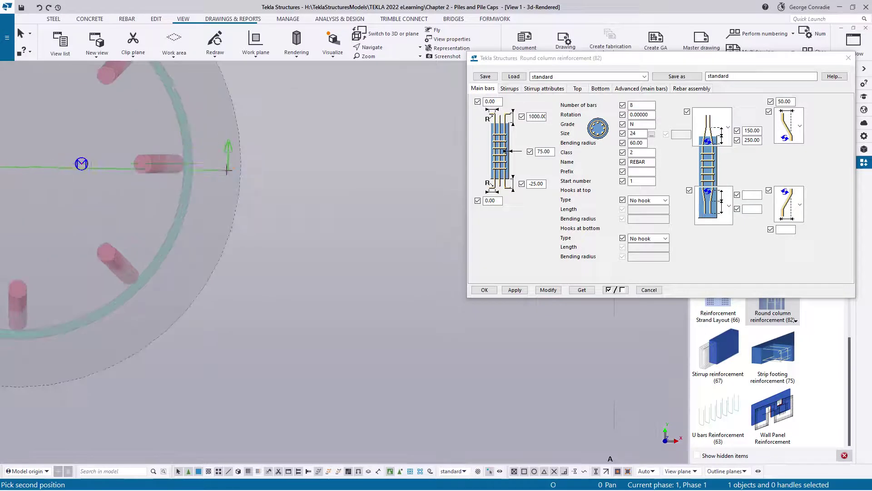
left_click(241, 163)
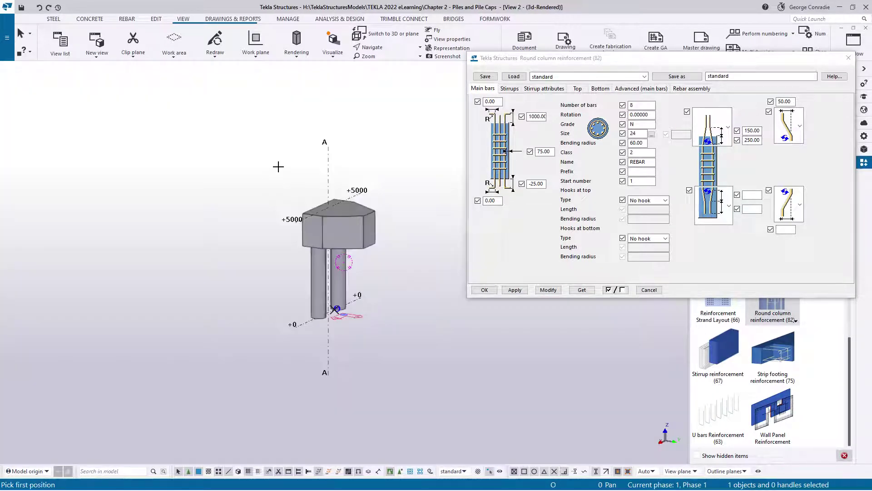
scroll(279, 165, "down", 2)
right_click(340, 179)
left_click(381, 195)
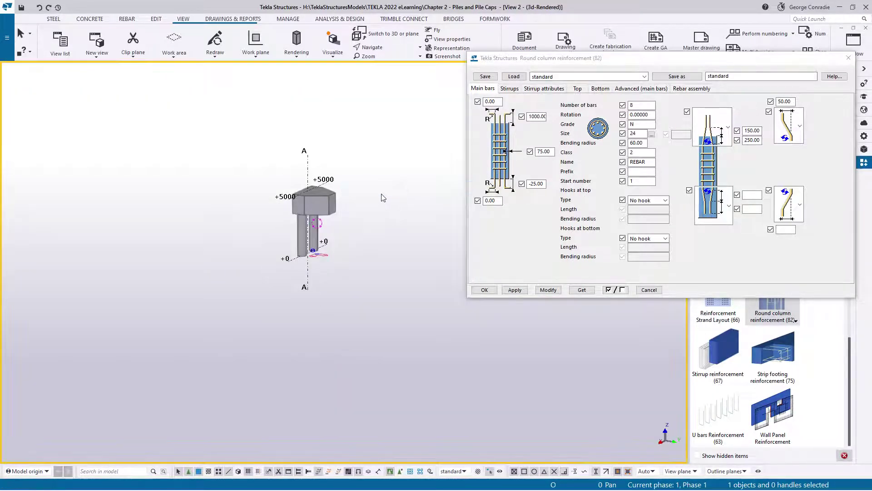
Switch the new view to a plane elevation and make the concrete parts transparent to show the pile's reinforcement close up
key("ctrl+p")
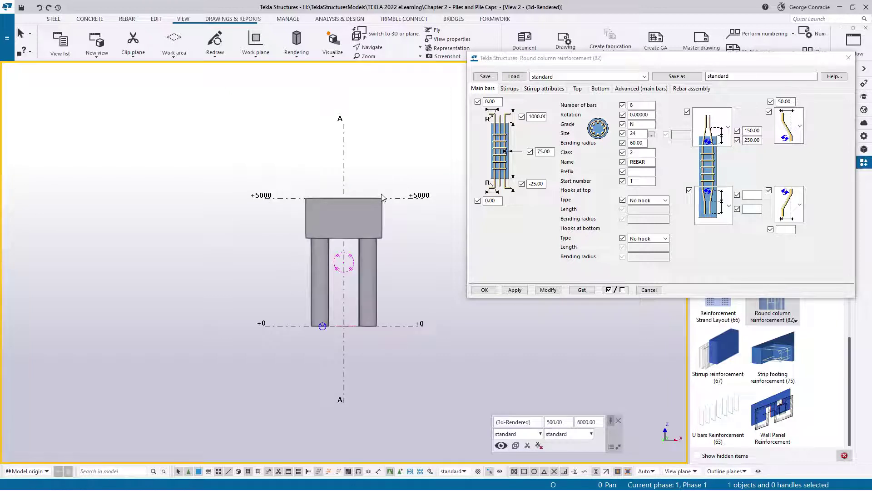
scroll(416, 297, "up", 3)
middle_click_drag(416, 296, 419, 304)
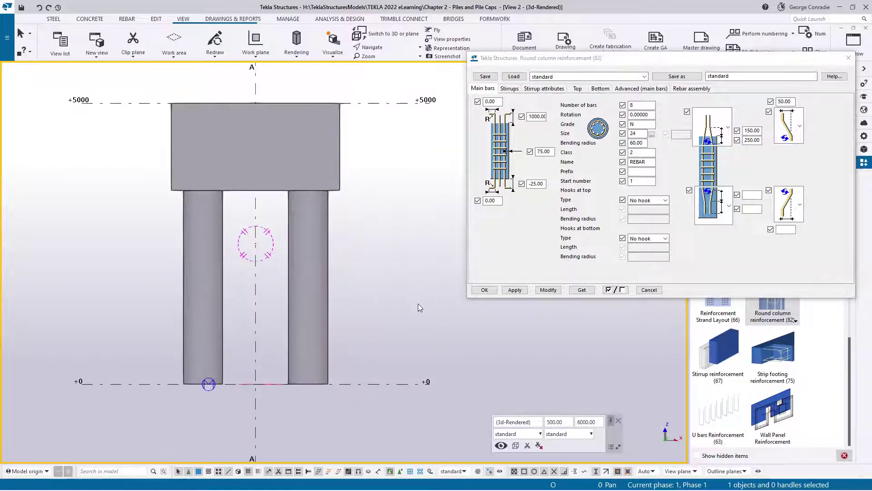
key("ctrl+2")
middle_click_drag(383, 268, 399, 250)
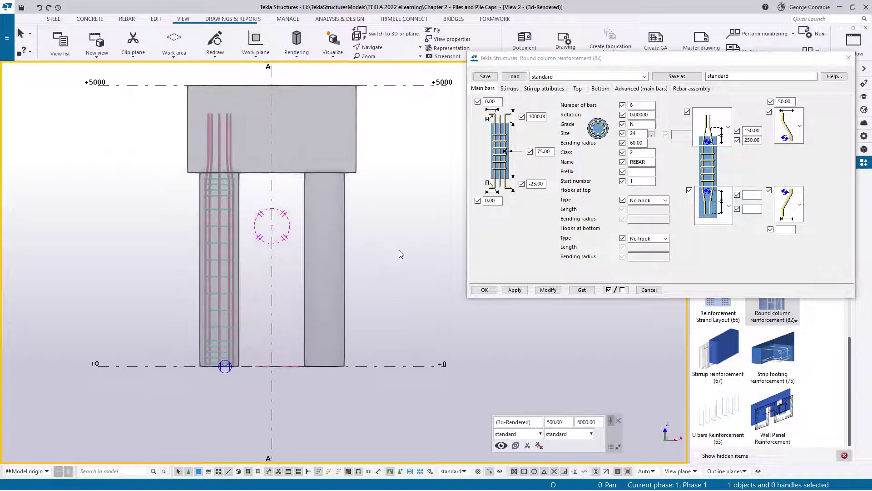
scroll(263, 307, "up", 1)
middle_click_drag(254, 297, 339, 284)
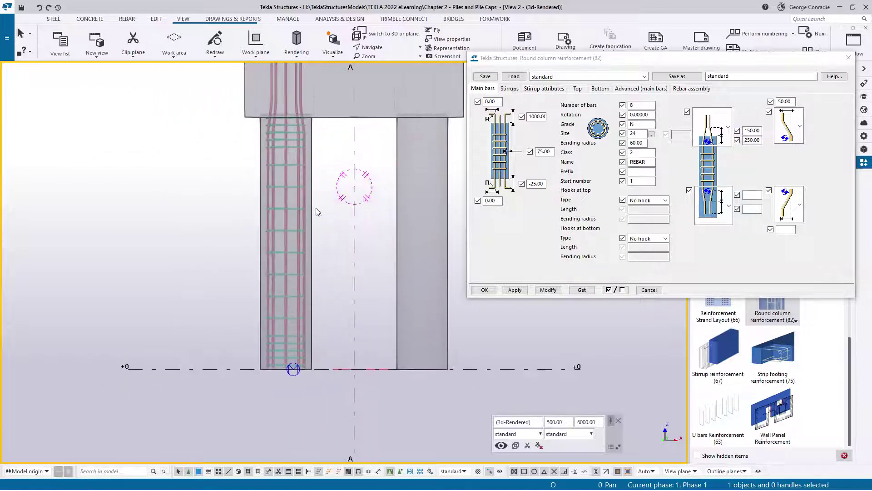
scroll(313, 187, "up", 1)
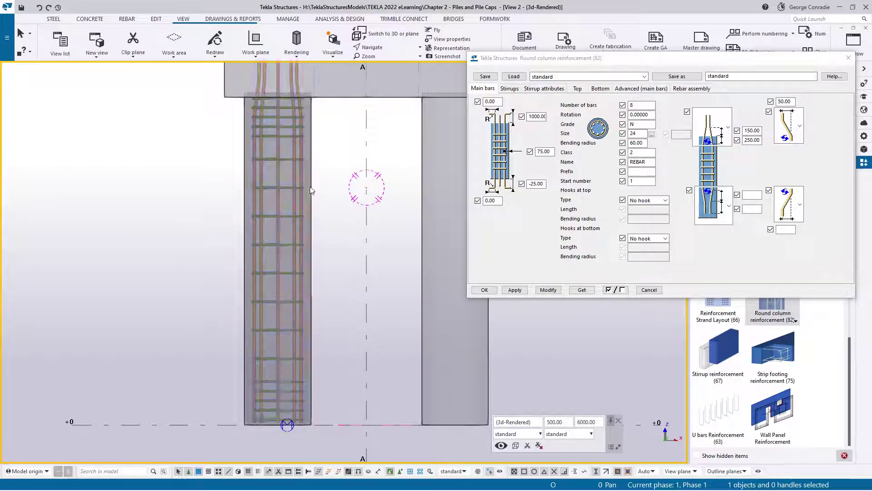
Set the main bars' bottom end extension to 200 mm and update the selected pile reinforcement
middle_click_drag(334, 304, 340, 200)
scroll(317, 347, "up", 3)
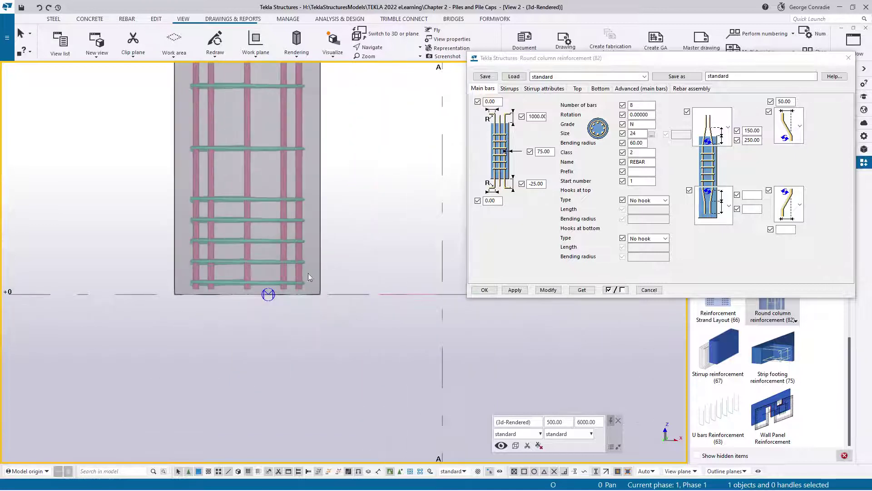
left_click(300, 220)
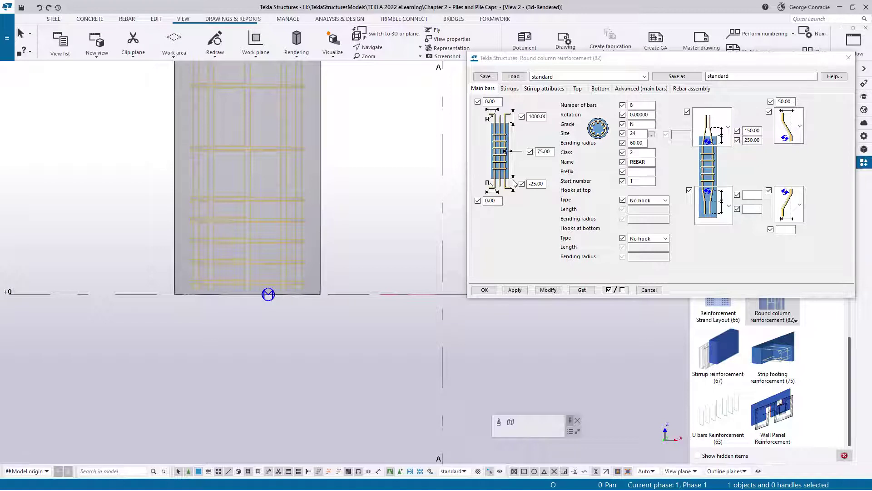
double_click(530, 184)
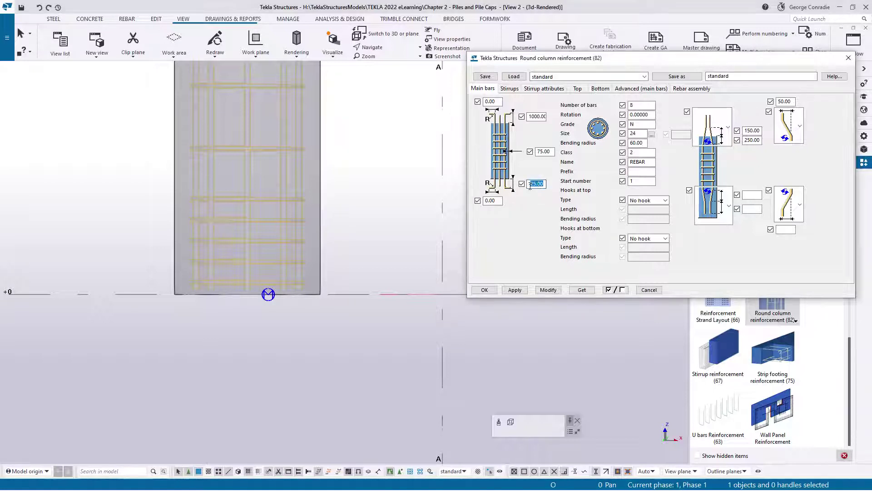
type("200")
left_click(547, 290)
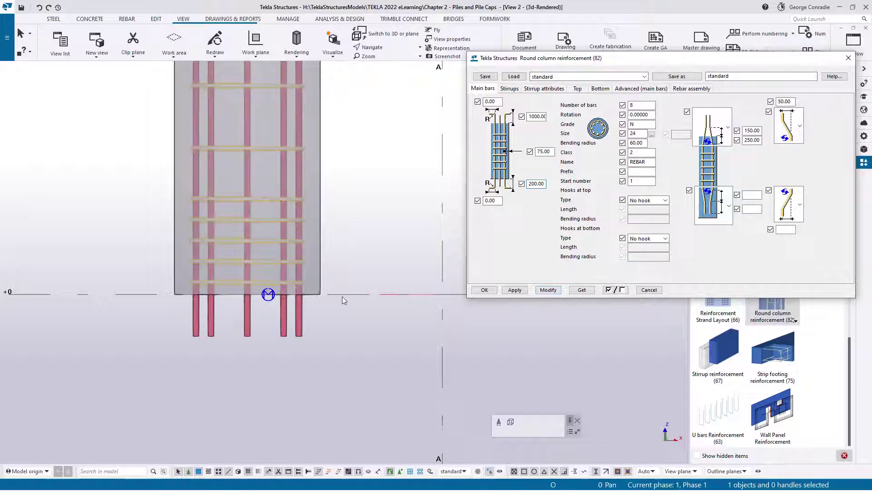
Set the main bars' bottom end extension to -75 mm and update the pile reinforcement
double_click(536, 184)
type("-75")
left_click(548, 291)
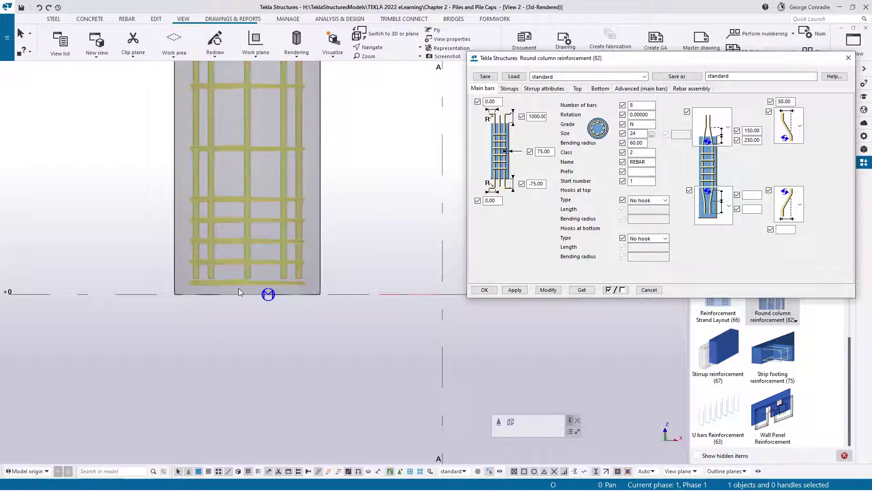
Set the main bars' top extension into the pile cap to 1200 mm and update the pile reinforcement
scroll(366, 324, "down", 3)
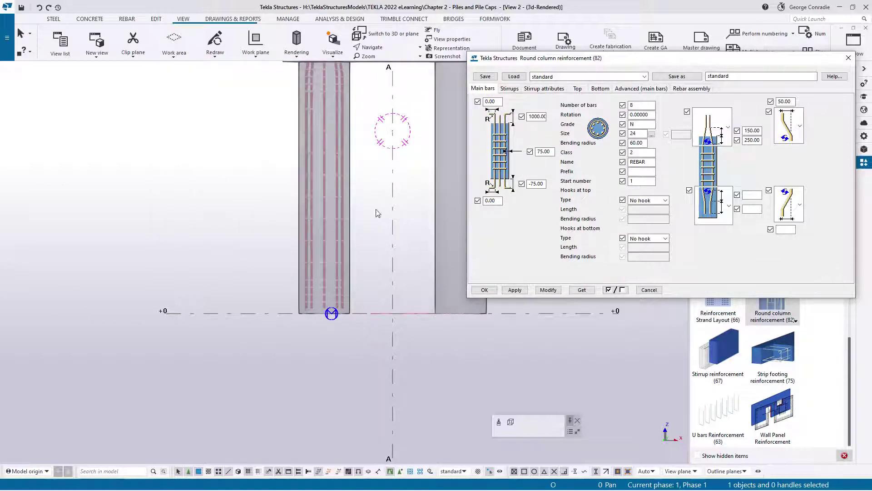
scroll(376, 211, "up", 5)
scroll(343, 173, "up", 2)
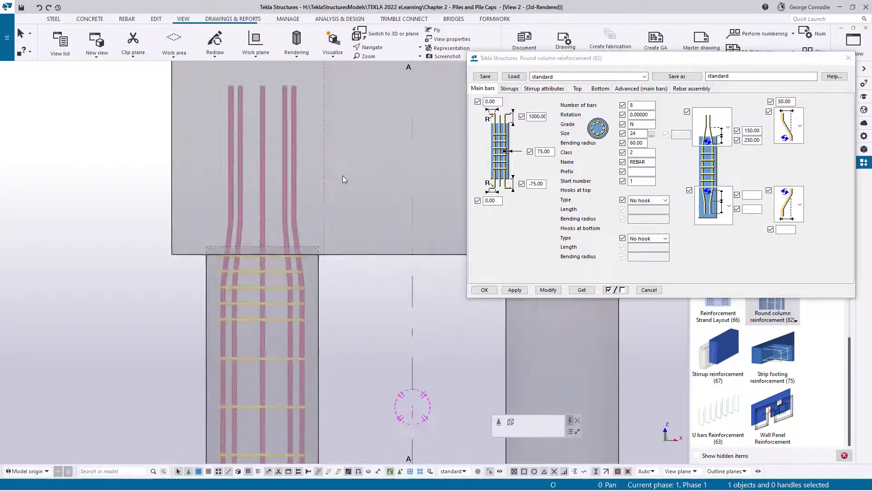
left_click(297, 227)
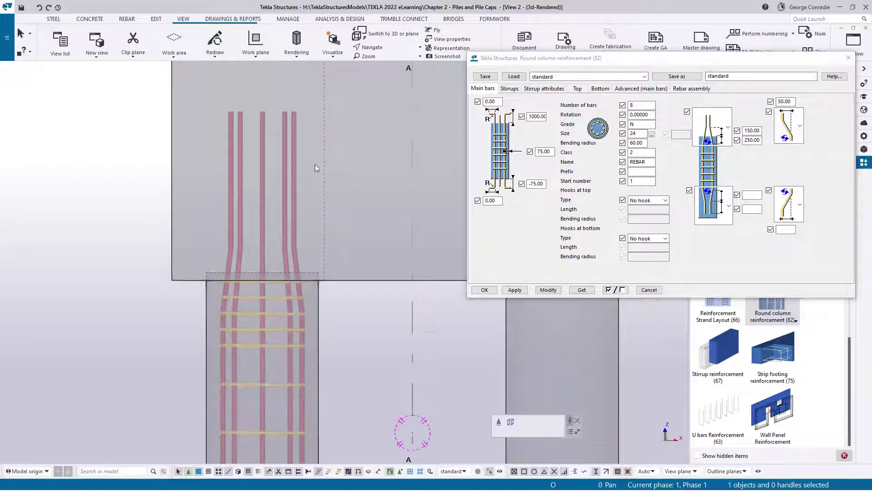
double_click(535, 117)
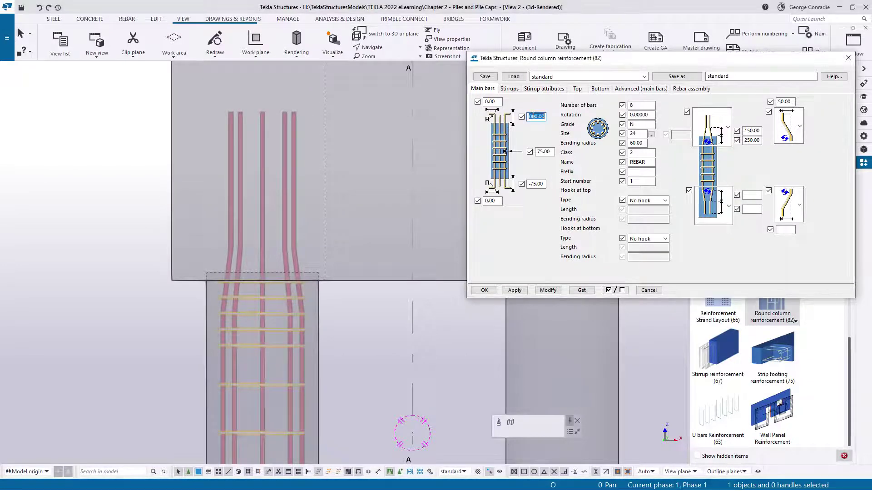
type("1200")
left_click(546, 291)
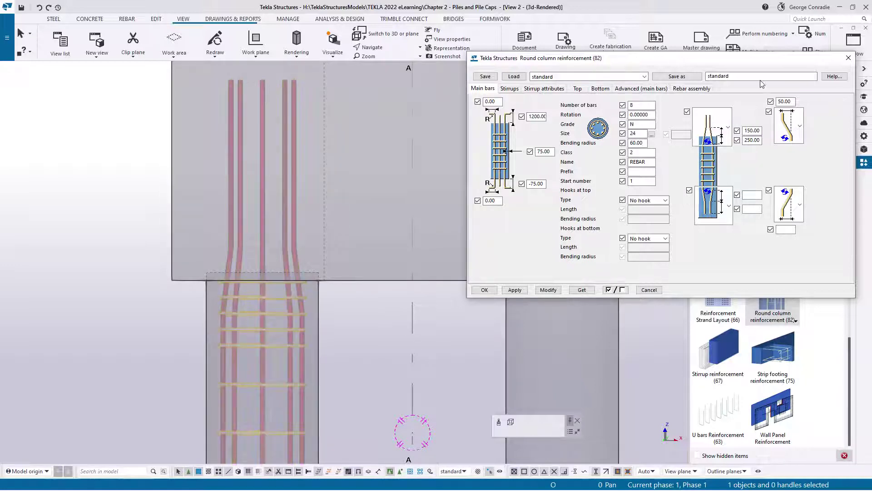
Set the lower length of the main bars' top crank and its horizontal offset to 0 mm, updating the reinforcement
double_click(751, 140)
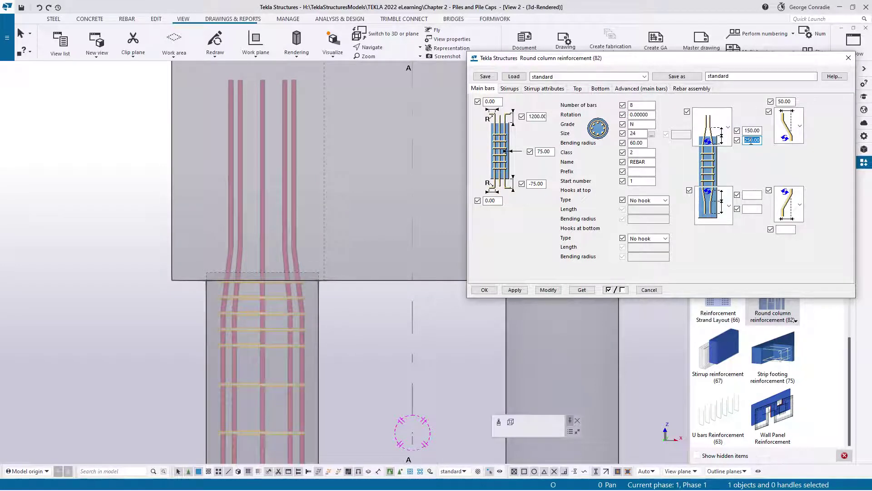
type("0")
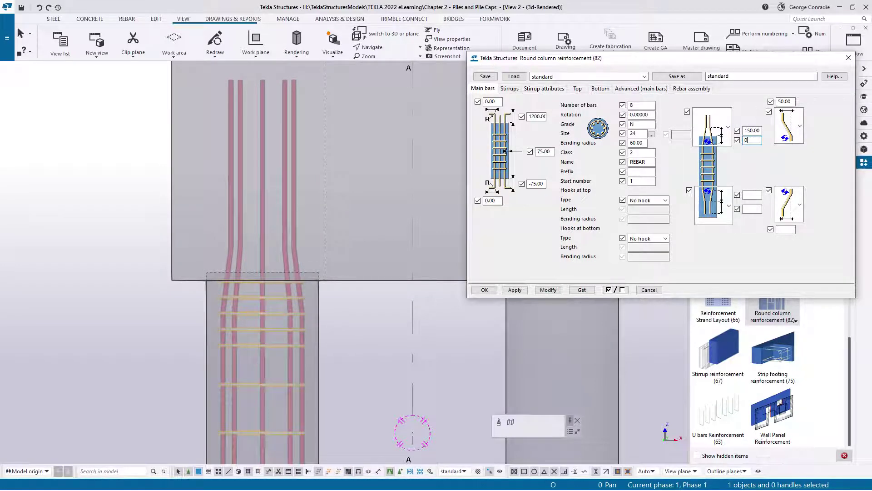
left_click(549, 289)
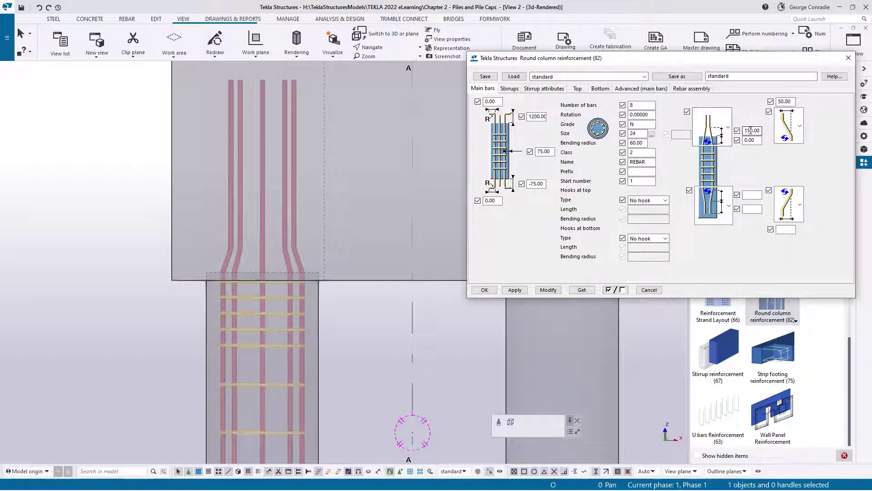
double_click(785, 102)
type("0")
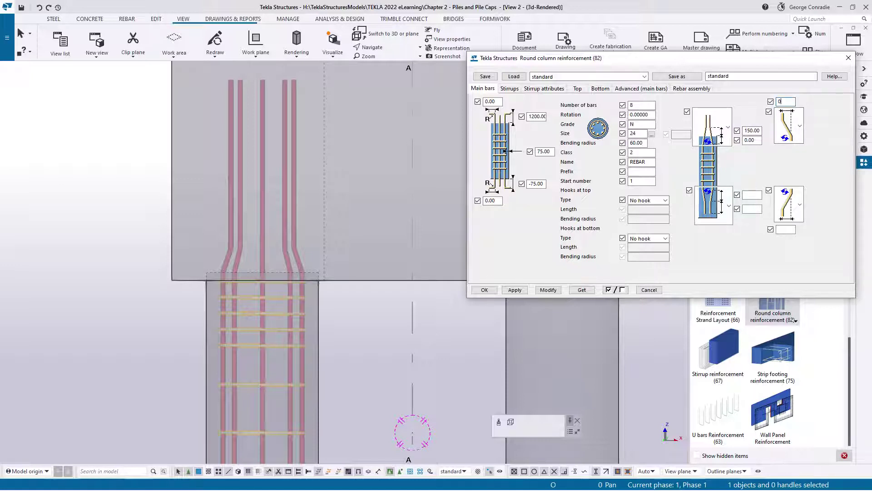
left_click(548, 291)
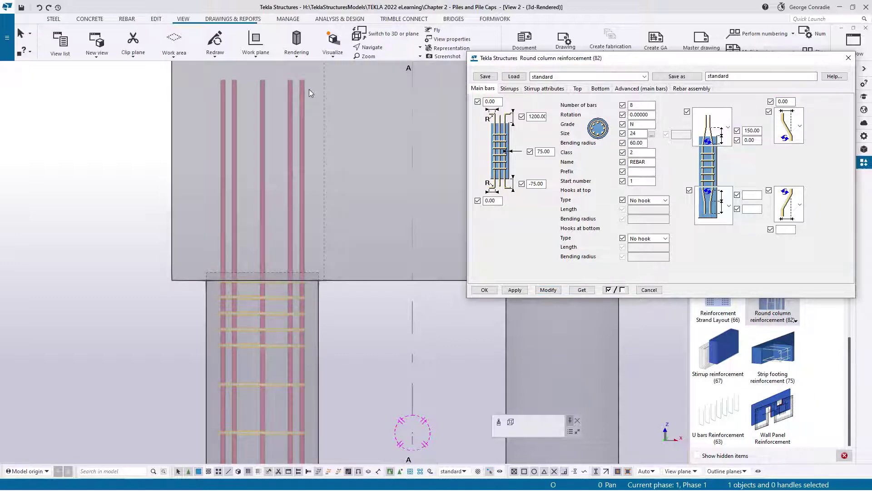
Set the stirrups' offset from the pile's bottom end to 100 mm and update the reinforcement
scroll(362, 230, "down", 3)
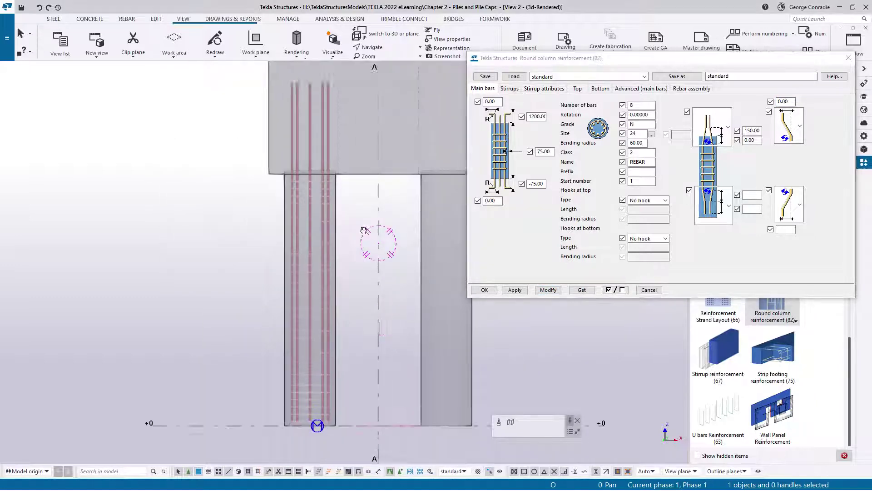
middle_click_drag(364, 238, 367, 225)
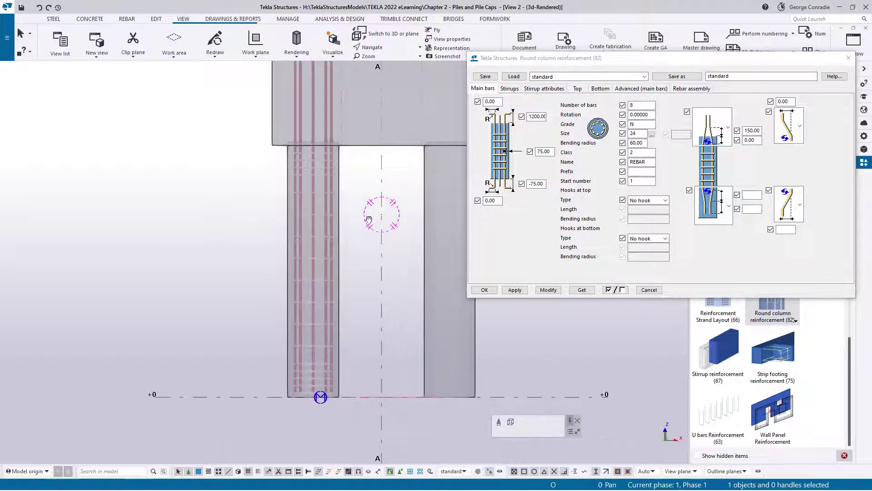
left_click(514, 92)
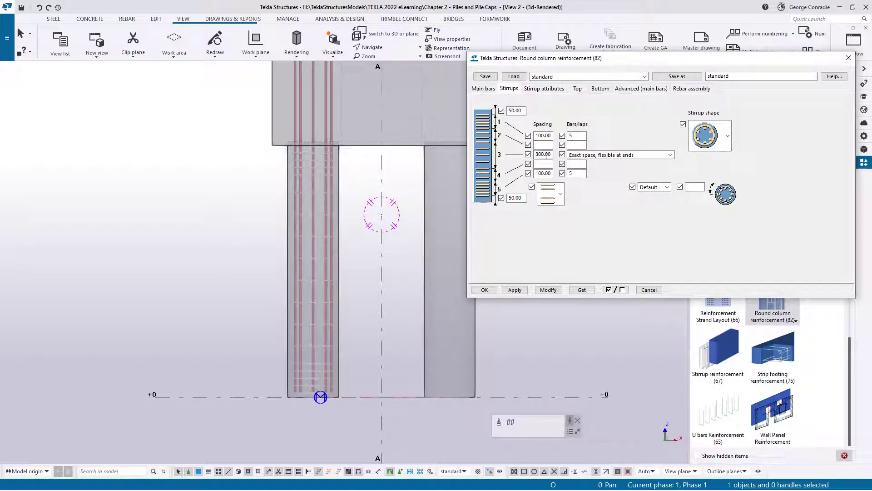
left_click(537, 89)
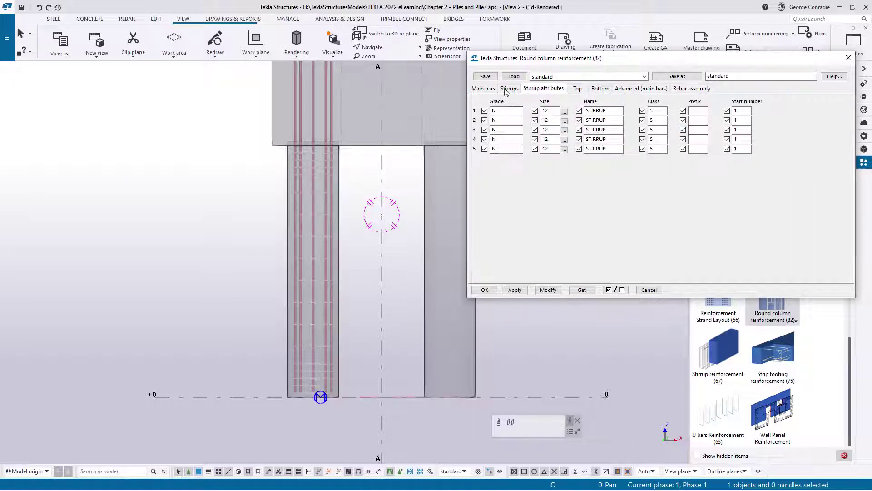
left_click(507, 90)
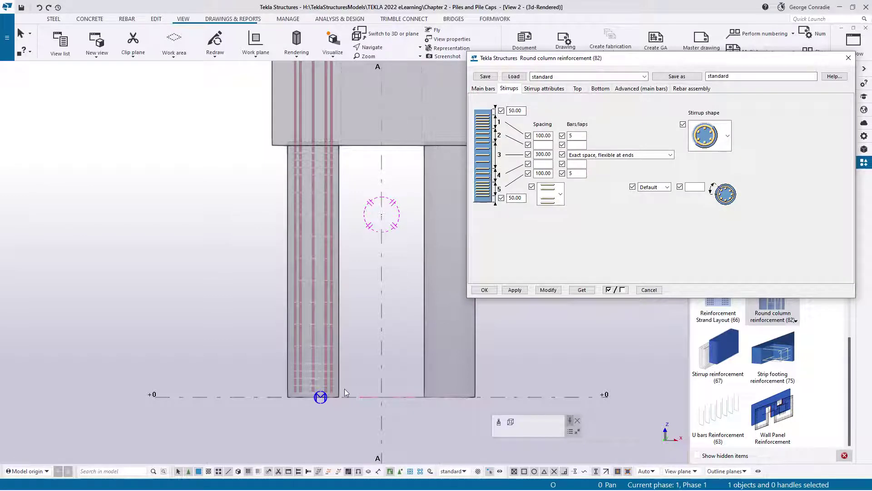
scroll(338, 340, "up", 3)
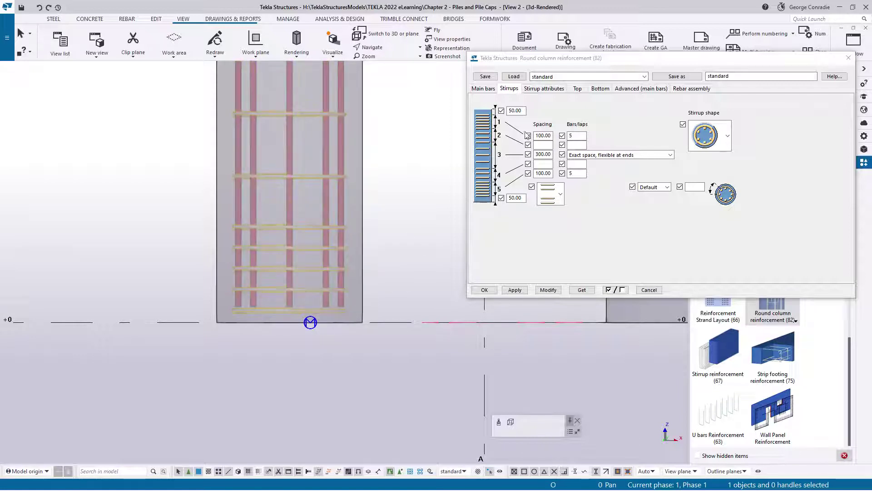
double_click(514, 198)
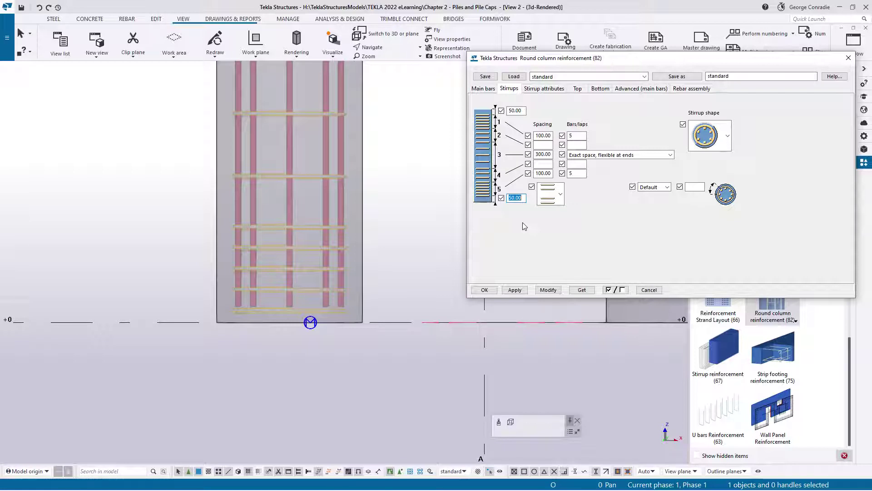
type("100")
left_click(549, 290)
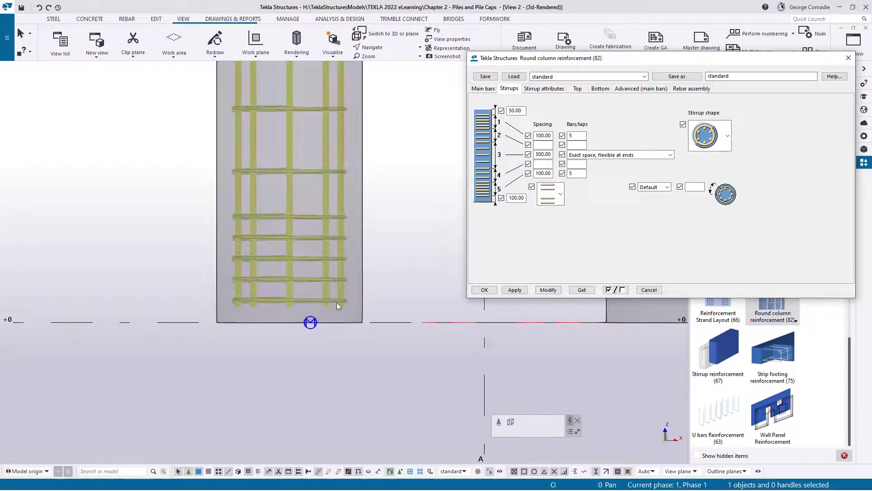
Set the stirrups' offset from the pile's top end to 100 mm and update the reinforcement
scroll(277, 302, "down", 2)
middle_click_drag(360, 77, 364, 235)
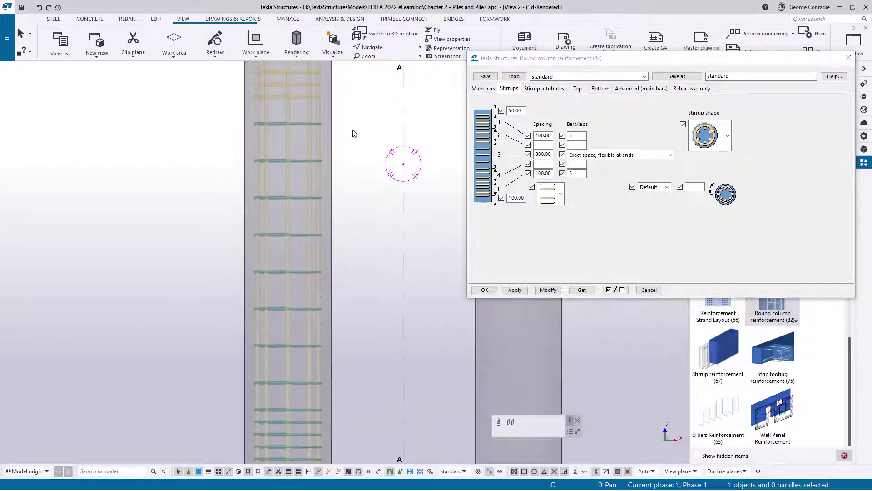
middle_click_drag(353, 105, 351, 251)
scroll(304, 214, "up", 5)
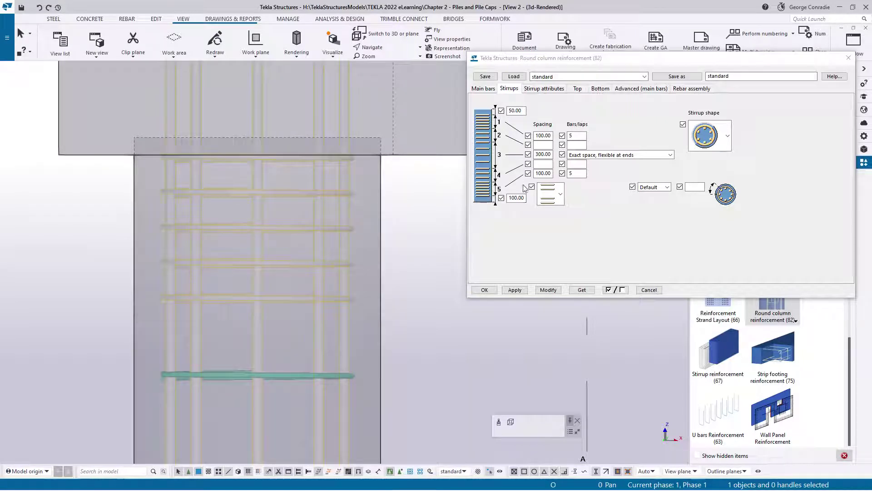
double_click(516, 111)
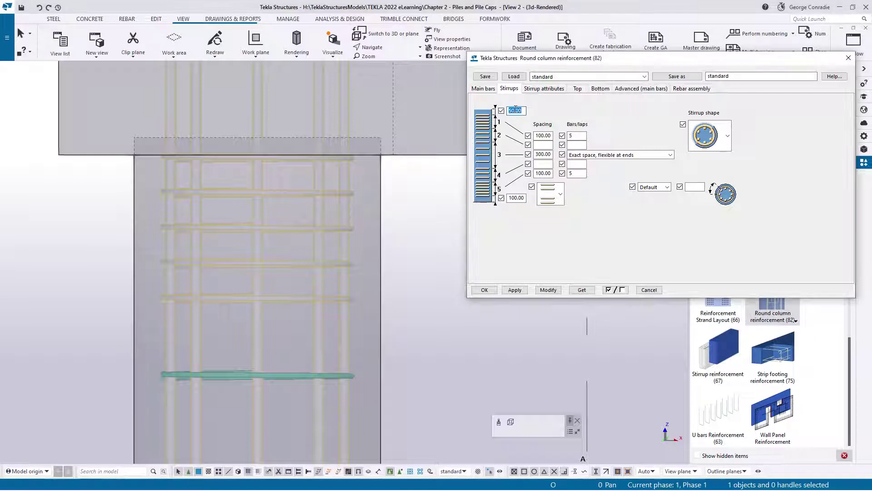
type("100")
left_click(548, 290)
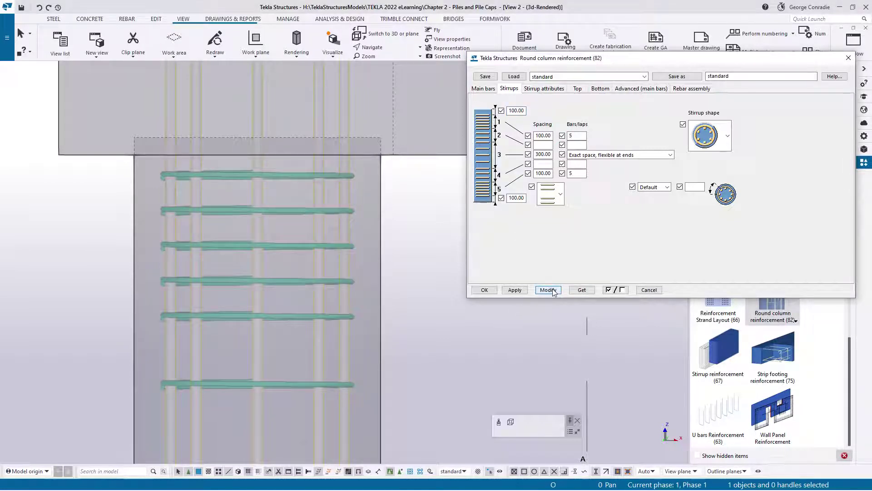
Examine the stirrup distribution along the reinforced pile, from the pile cap down to the pile's bottom end
scroll(449, 265, "down", 4)
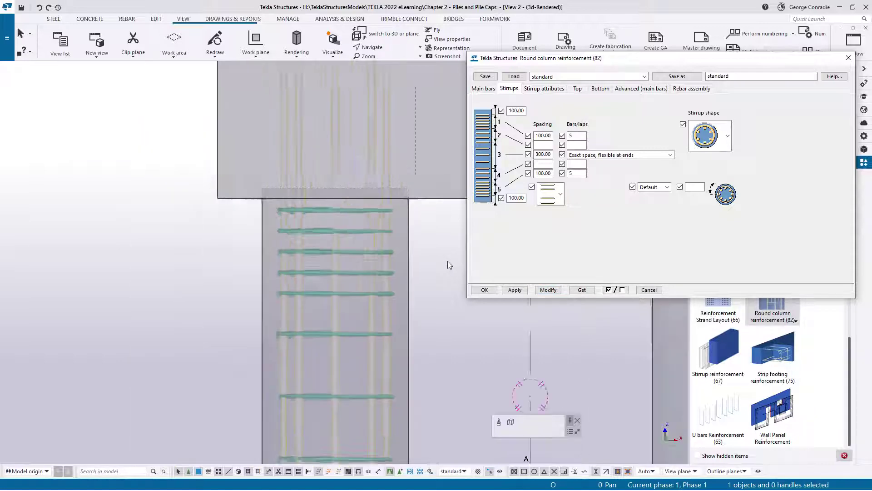
middle_click_drag(444, 329, 365, 149)
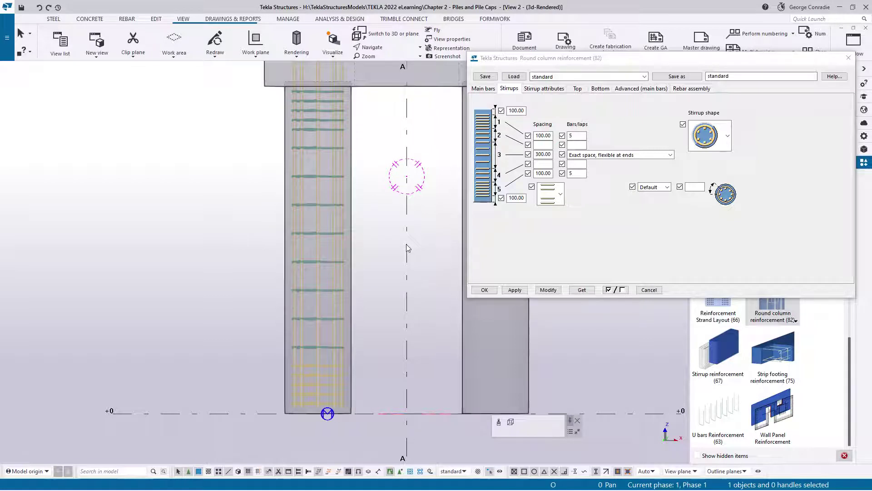
middle_click_drag(406, 246, 401, 220)
middle_click_drag(389, 295, 372, 258)
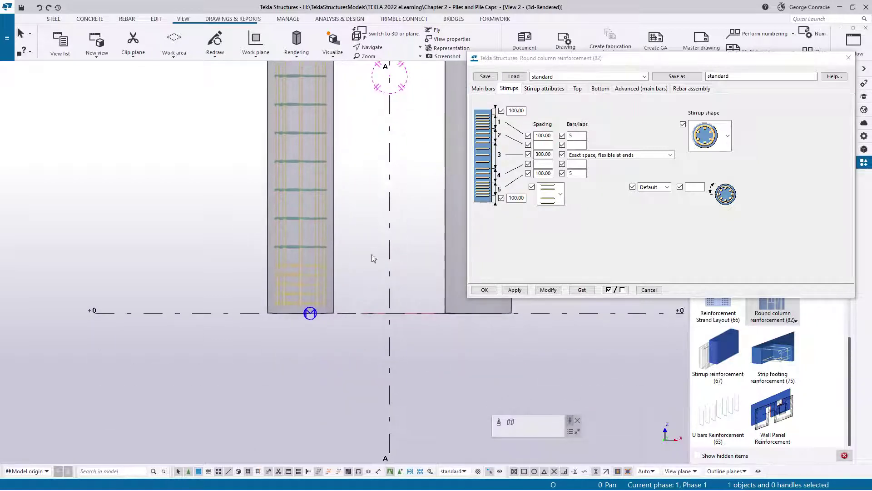
scroll(323, 273, "up", 5)
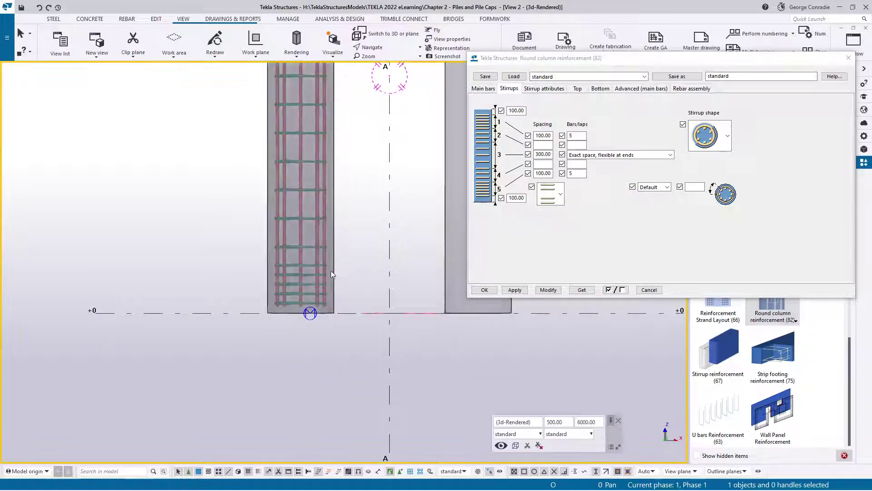
middle_click_drag(309, 276, 275, 346, "ctrl")
scroll(280, 318, "up", 2)
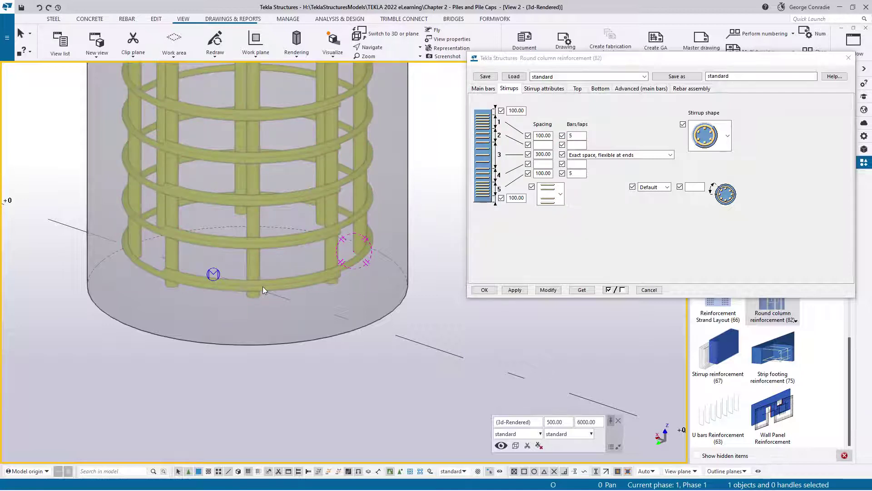
Try the polygonal stirrup shape with hooked ends on the pile's reinforcement and update the model
left_click(329, 275)
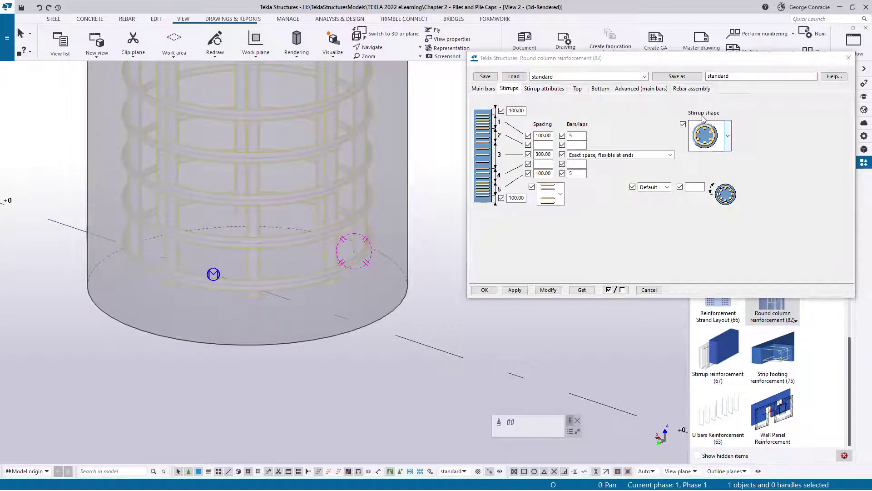
left_click(727, 135)
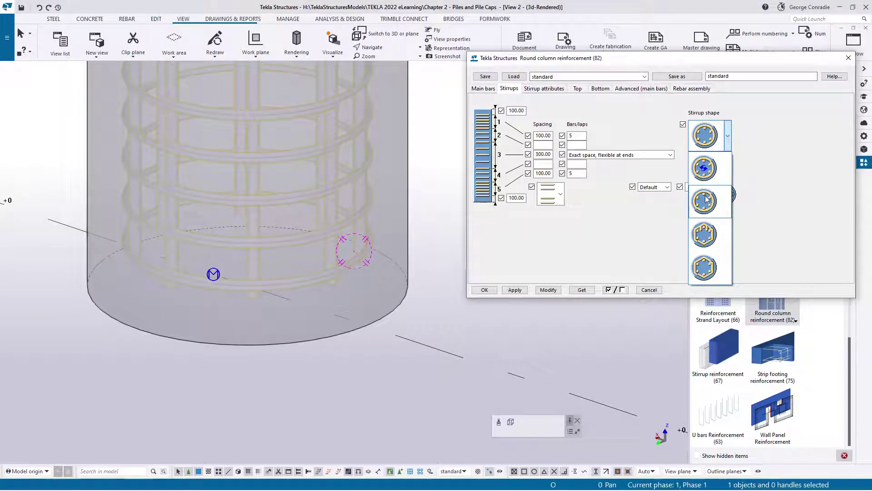
left_click(706, 235)
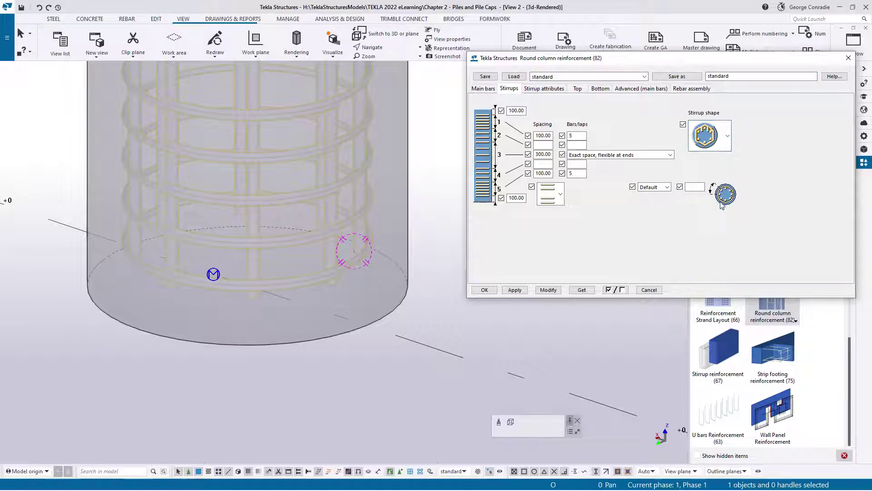
left_click(549, 290)
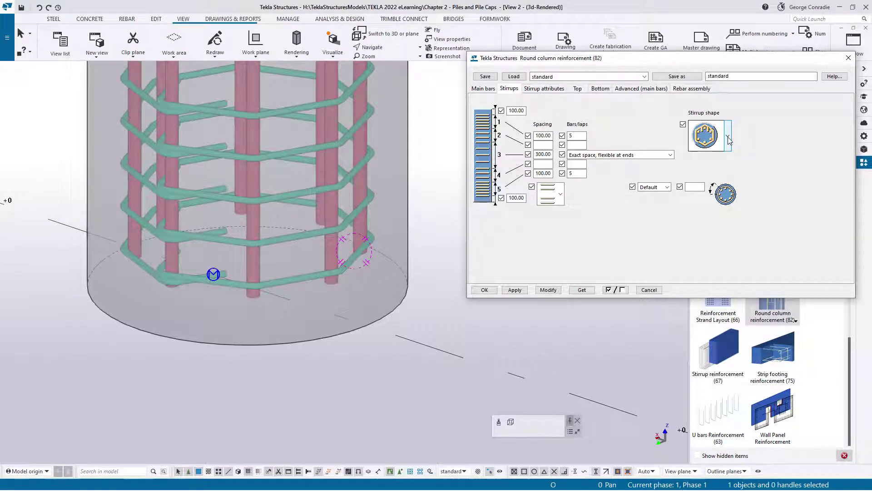
Try the polygonal stirrup shape with overlapping ends and update the pile reinforcement
left_click(728, 136)
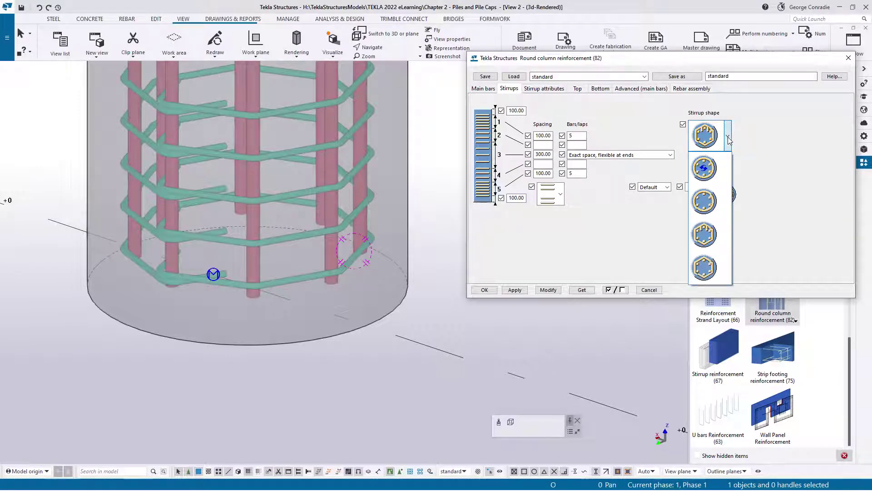
left_click(709, 268)
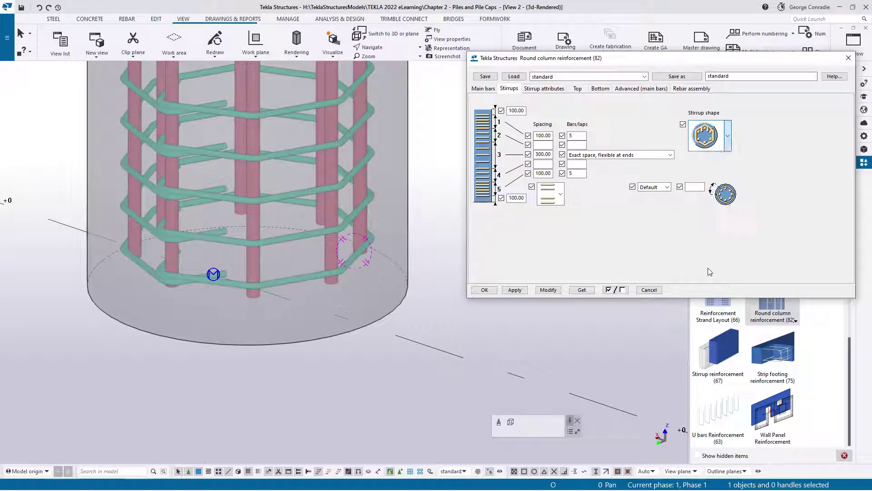
left_click(549, 290)
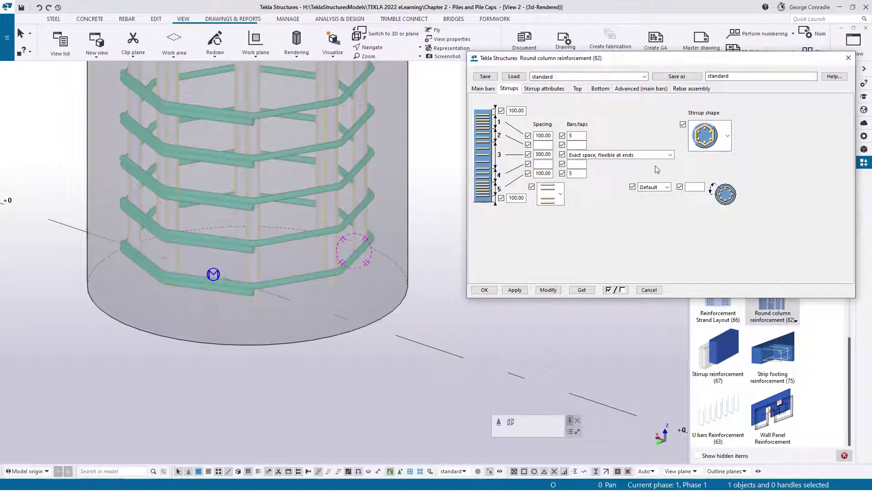
Return the stirrup shape to the circular one with overlapping ends and update the pile reinforcement
left_click(727, 136)
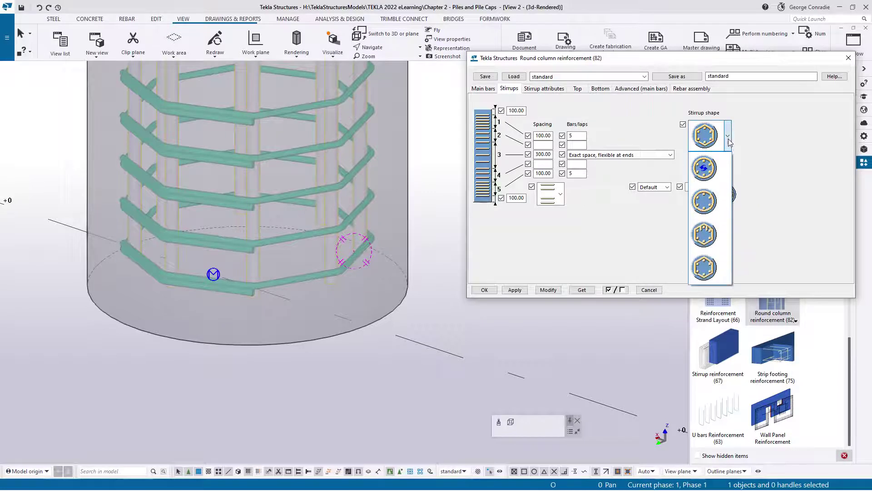
left_click(703, 199)
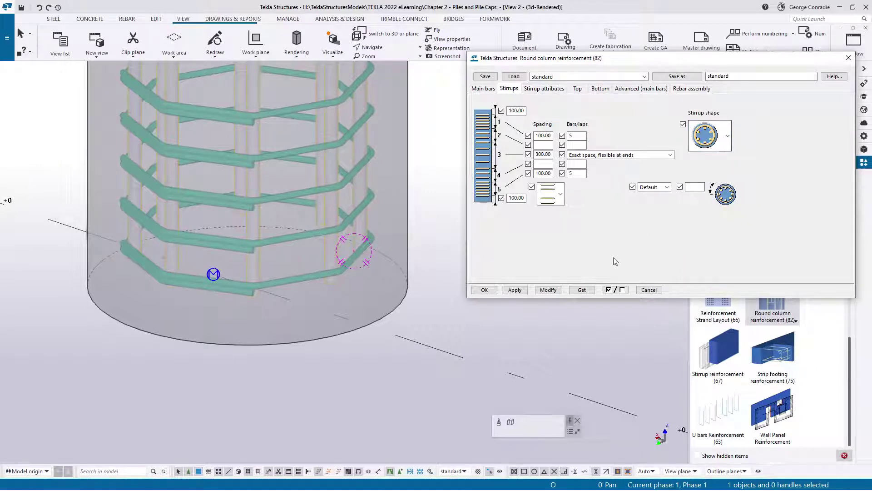
left_click(552, 290)
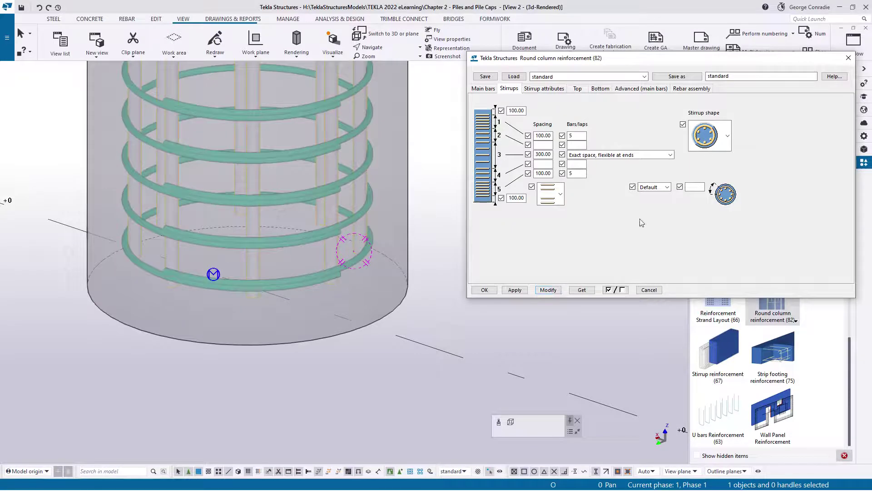
left_click(657, 187)
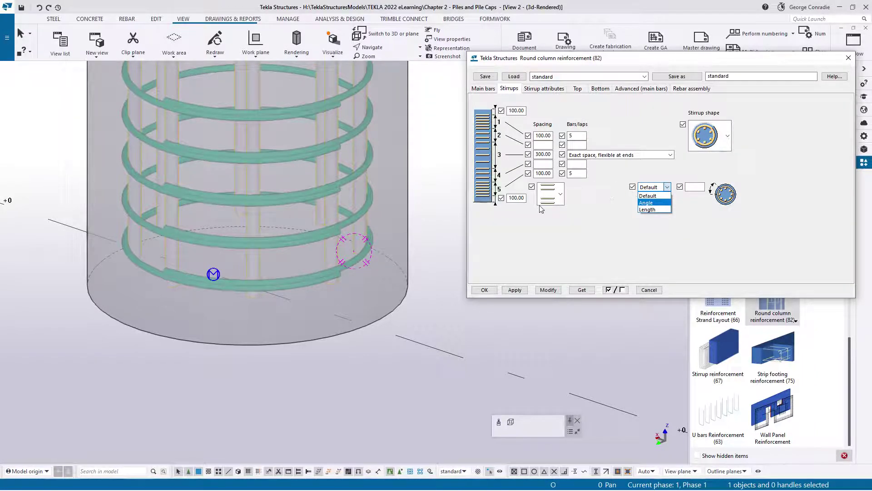
left_click(600, 209)
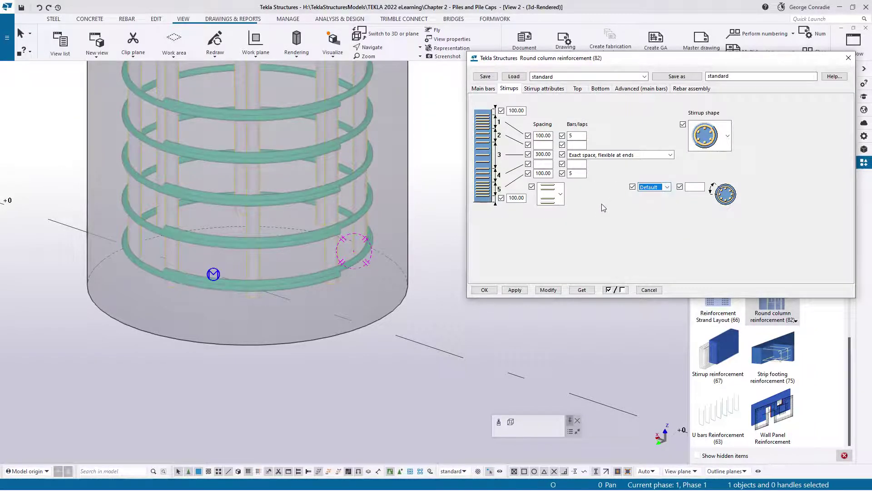
Set the stirrup spacing in the pile's middle zone (3) to 150 mm and update the reinforcement
middle_click_drag(364, 269, 279, 296)
double_click(542, 154)
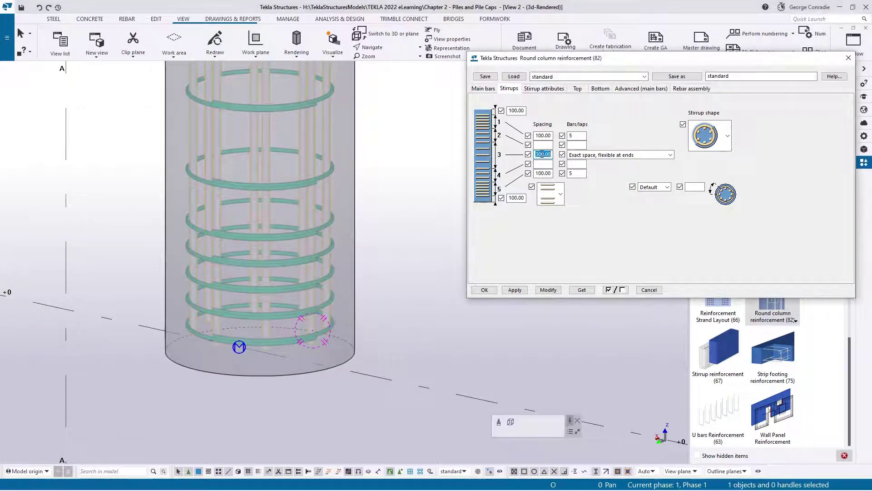
type("150")
left_click(548, 290)
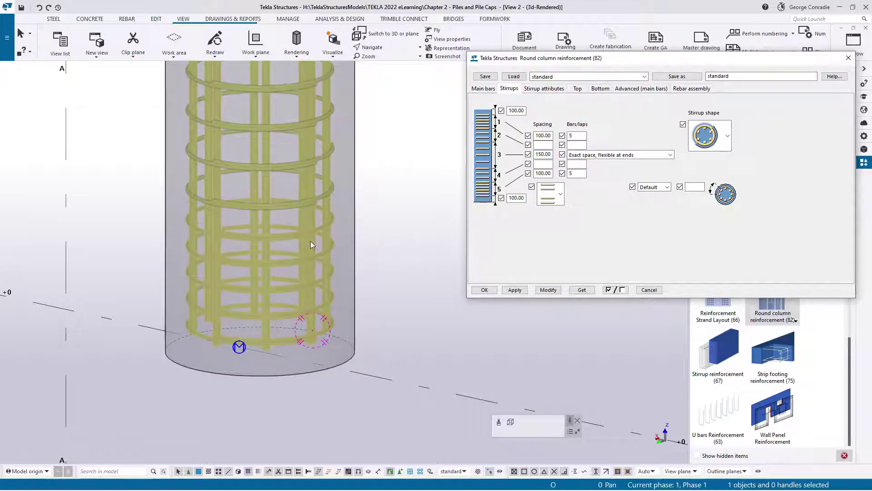
scroll(309, 240, "down", 5)
middle_click_drag(359, 100, 356, 248)
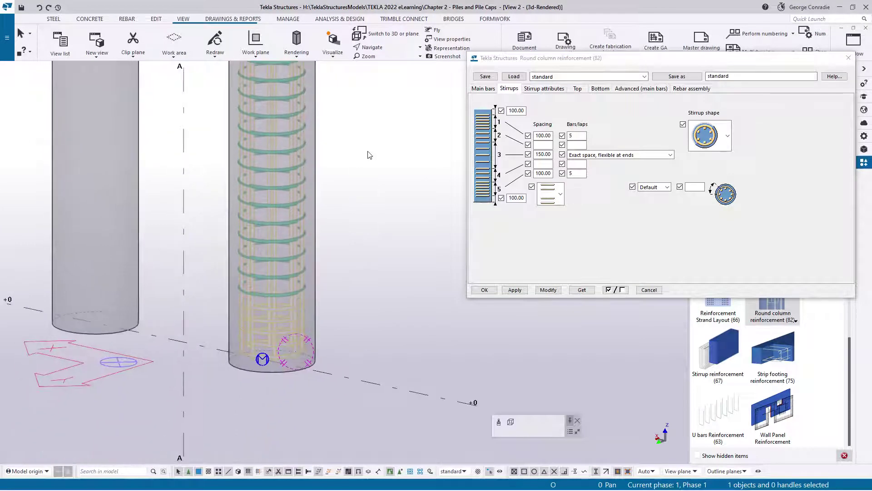
Set the stirrup spacing in the top and bottom end zones (1 and 5) to 75 mm and update the reinforcement
scroll(312, 261, "up", 3)
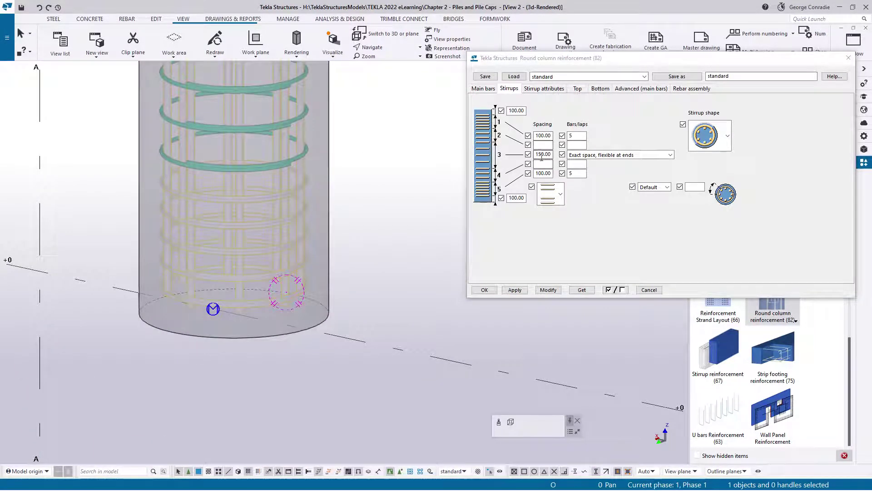
double_click(543, 173)
type("75.")
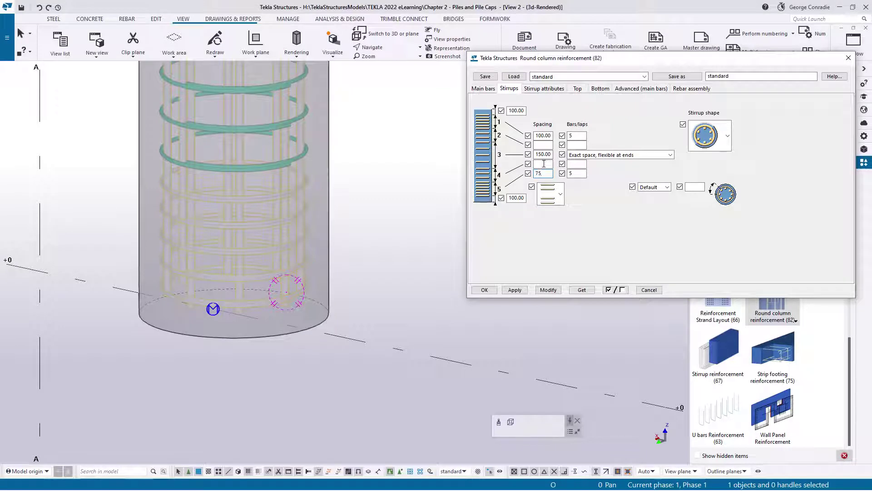
key("BackSpace")
double_click(539, 137)
type("75")
left_click(548, 290)
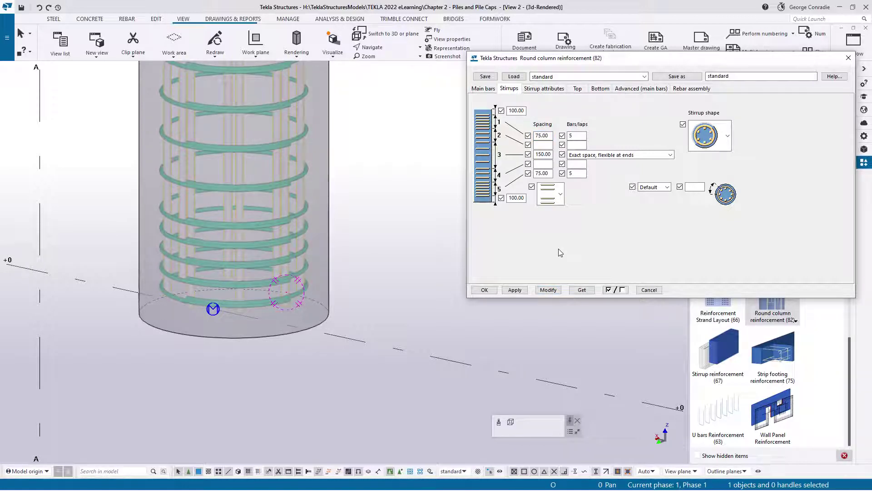
Set the number of stirrups in the top and bottom end zones (1 and 5) to 3 and update the reinforcement
double_click(575, 135)
type("3")
double_click(576, 173)
left_click(548, 289)
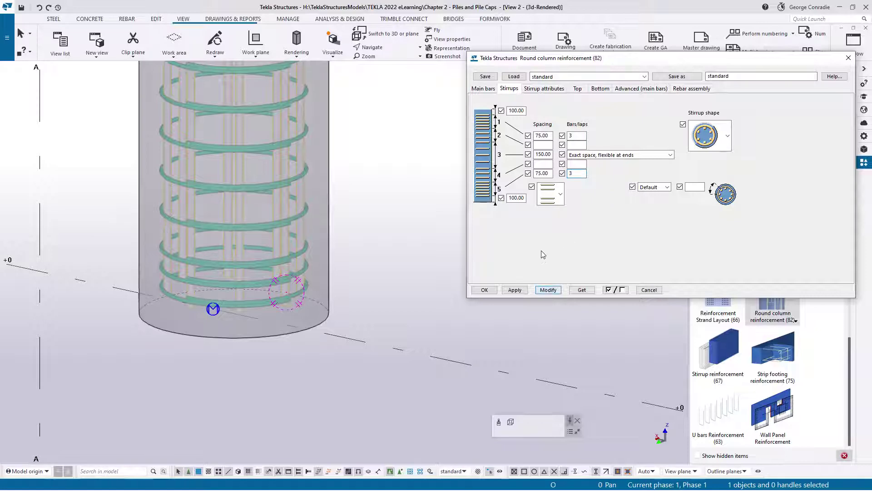
Examine the updated stirrup layout at the pile's bottom and top ends and in the overall 3D view
scroll(284, 273, "up", 2)
key("ctrl+p")
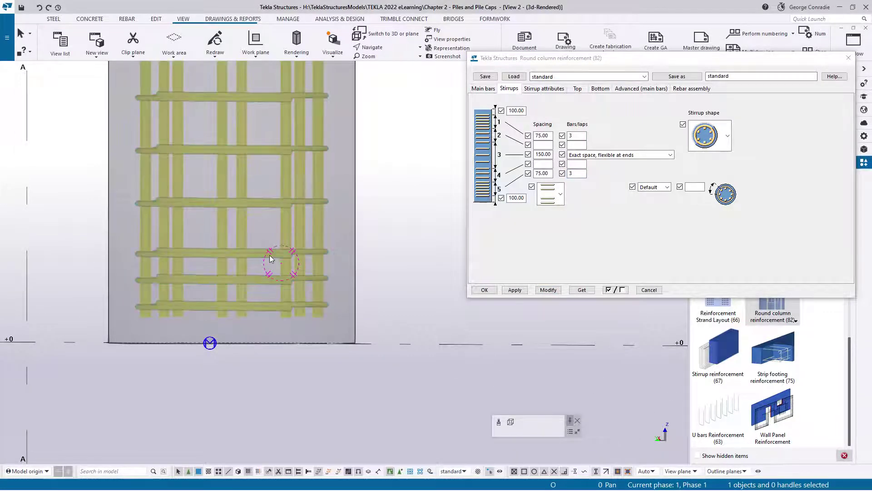
scroll(269, 259, "down", 5)
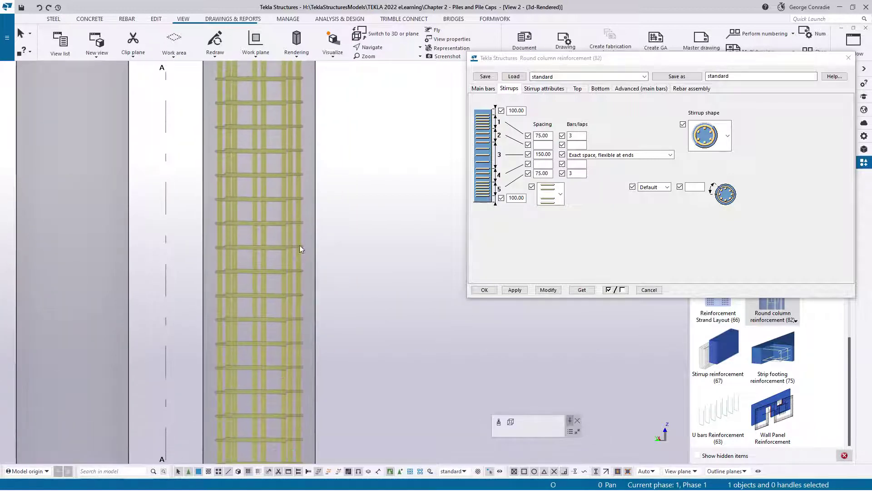
middle_click_drag(299, 244, 295, 306)
scroll(290, 159, "up", 3)
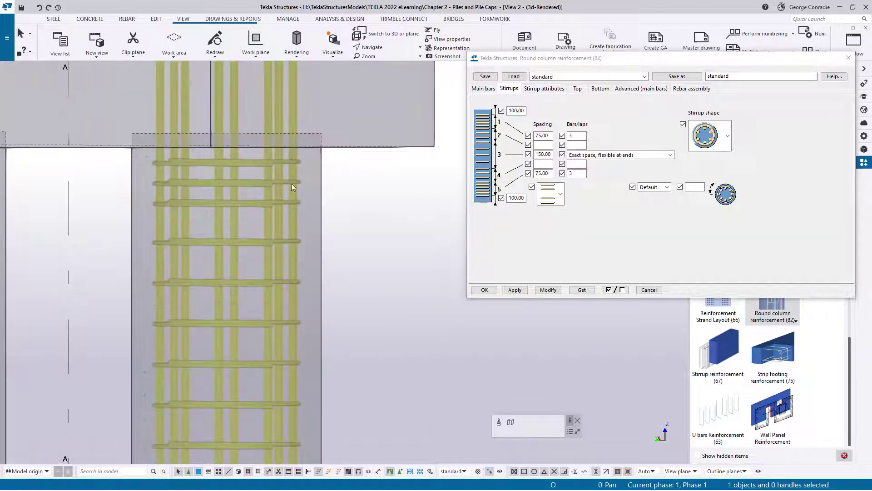
scroll(279, 176, "down", 2)
middle_click_drag(279, 176, 311, 219, "ctrl")
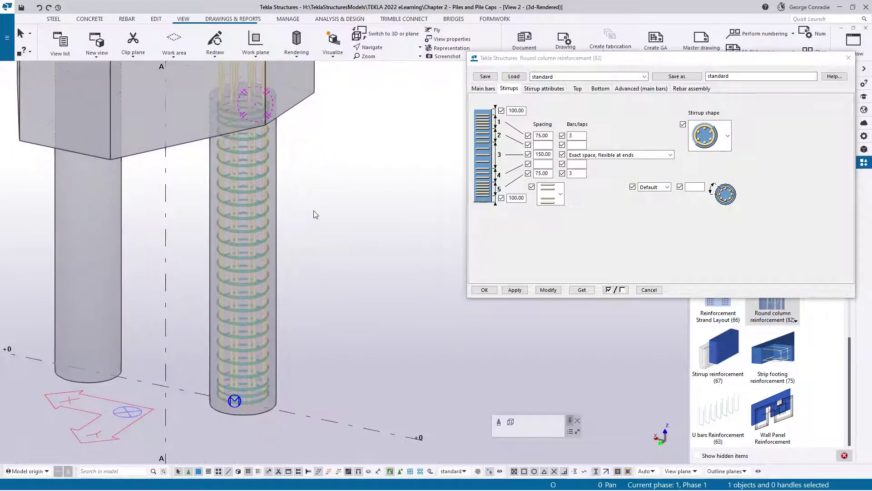
scroll(307, 238, "down", 2)
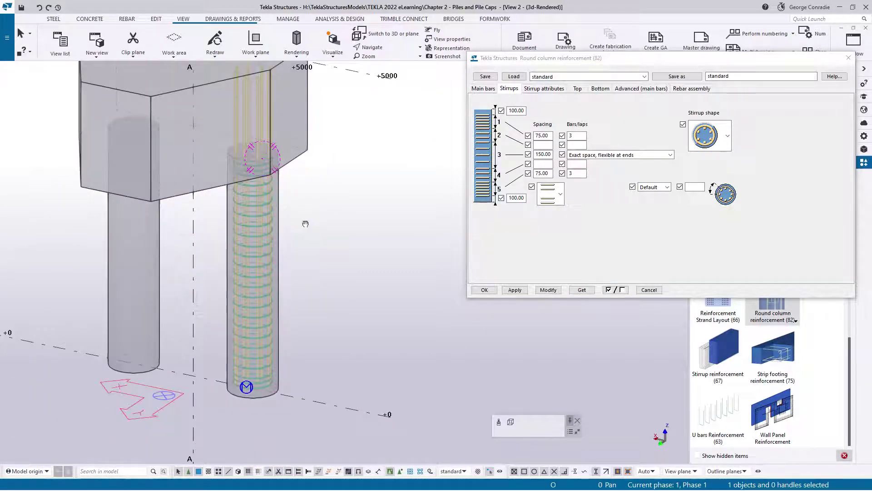
scroll(292, 243, "up", 2)
middle_click_drag(293, 243, 422, 302)
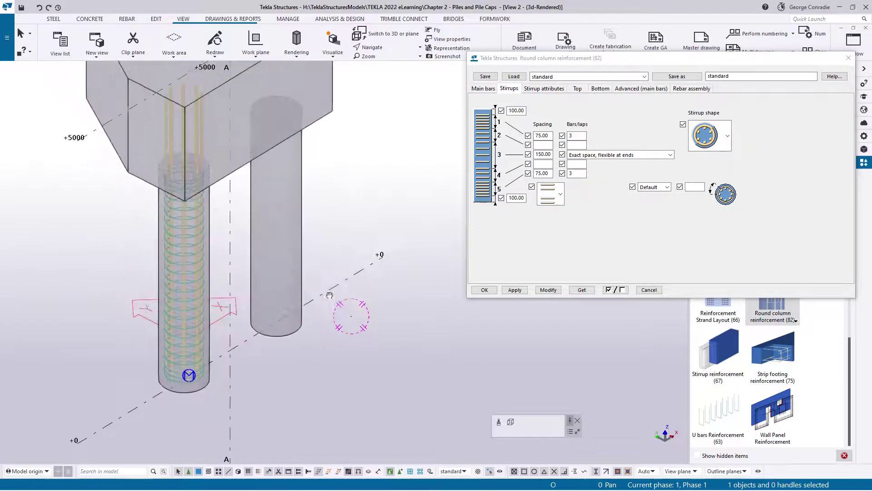
Accept the Round column reinforcement (82) settings and apply the same reinforcement to the second pile
left_click(514, 288)
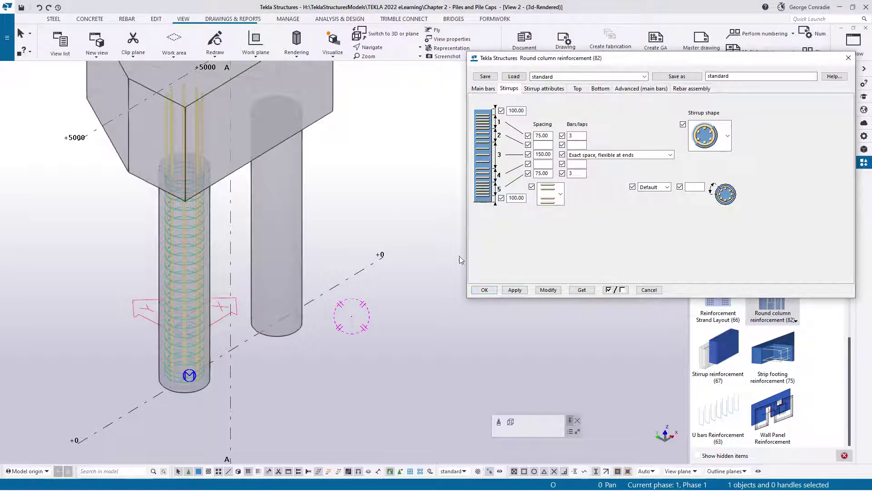
left_click(485, 290)
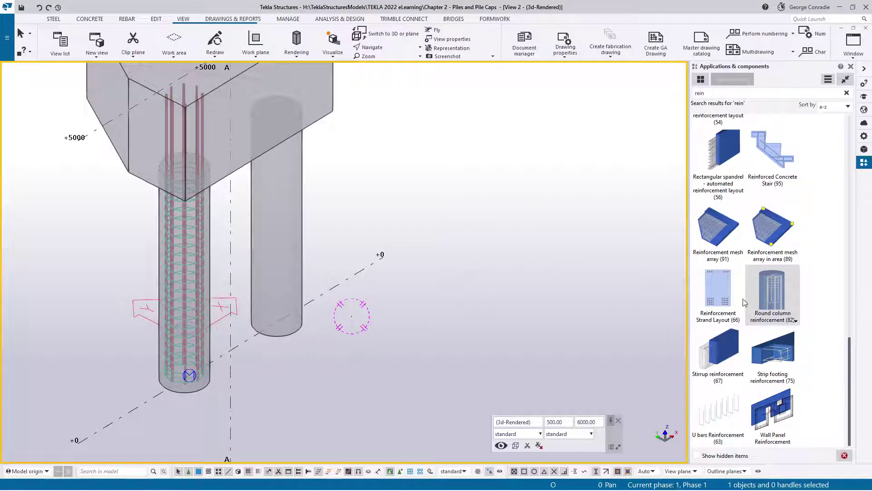
left_click(765, 287)
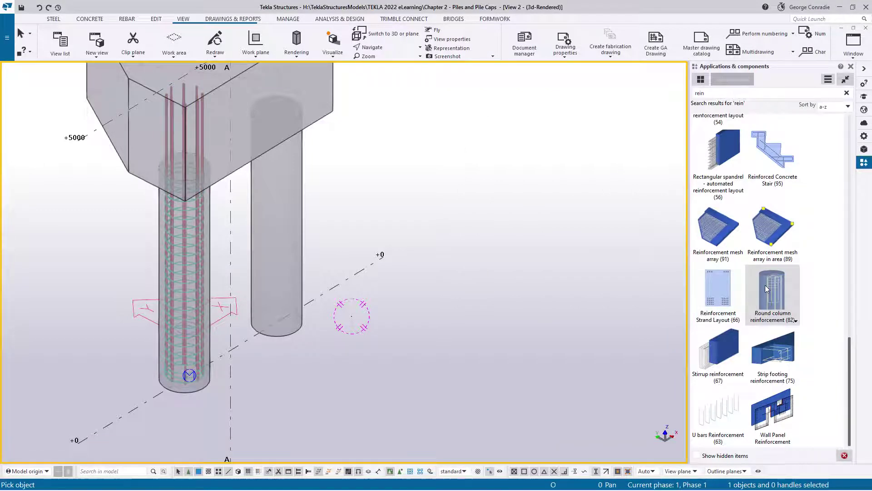
left_click(276, 335)
right_click(405, 190)
left_click(427, 196)
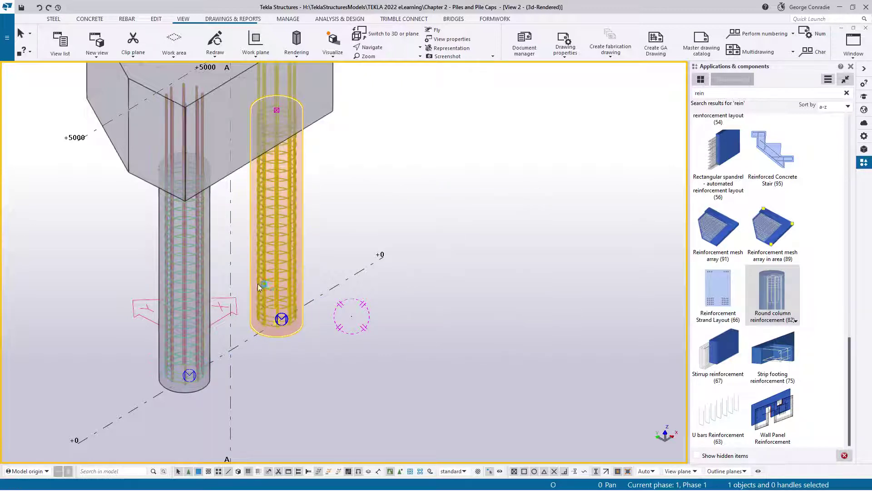
right_click(381, 301)
left_click(394, 308)
scroll(300, 335, "up", 4)
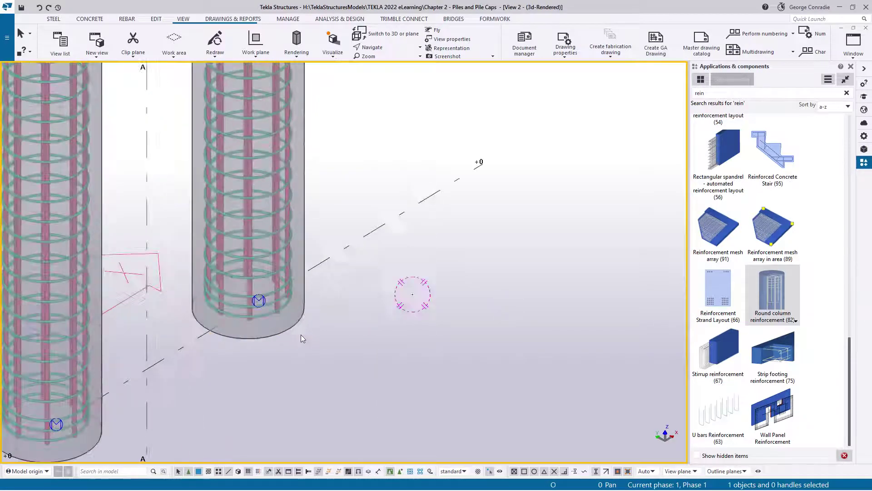
Change the second pile's Round column reinforcement (82) stirrups to one continuous spiral and update the reinforcement
double_click(274, 313)
scroll(369, 301, "down", 4)
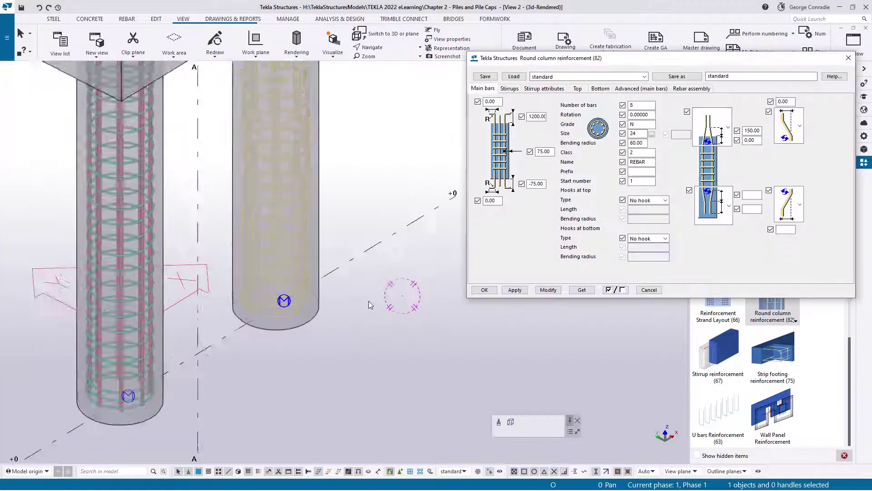
middle_click_drag(369, 301, 356, 365)
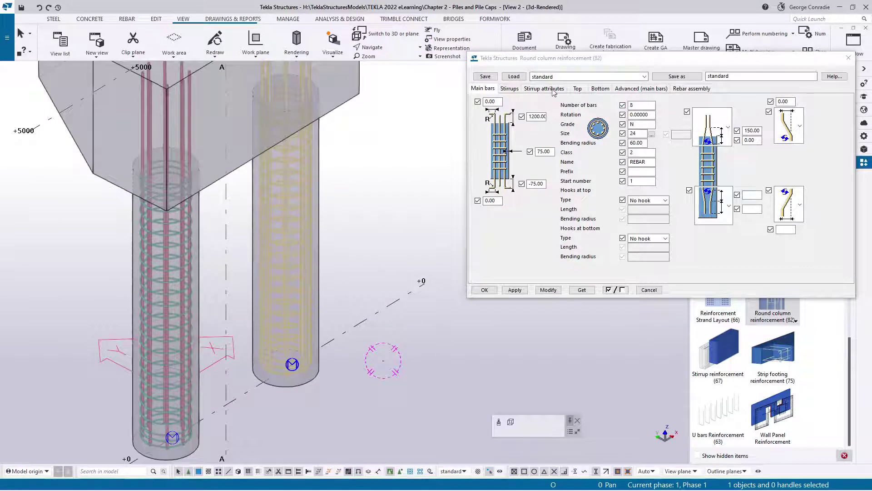
left_click(516, 90)
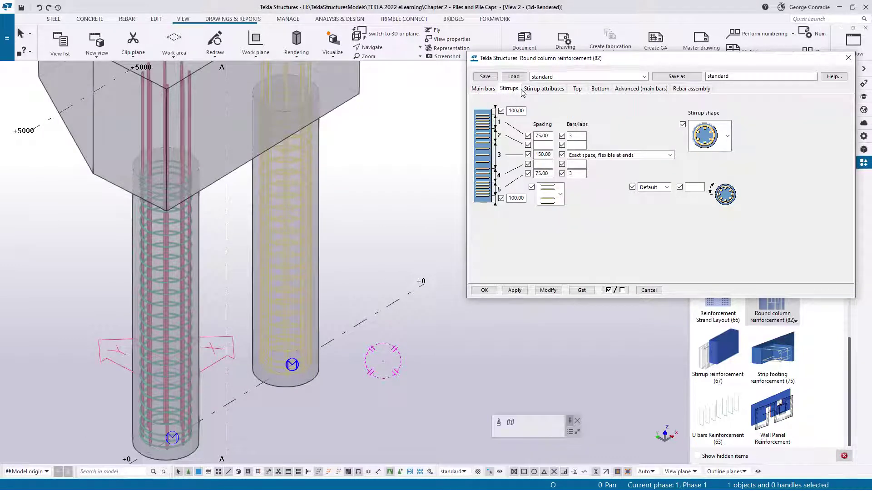
left_click(560, 194)
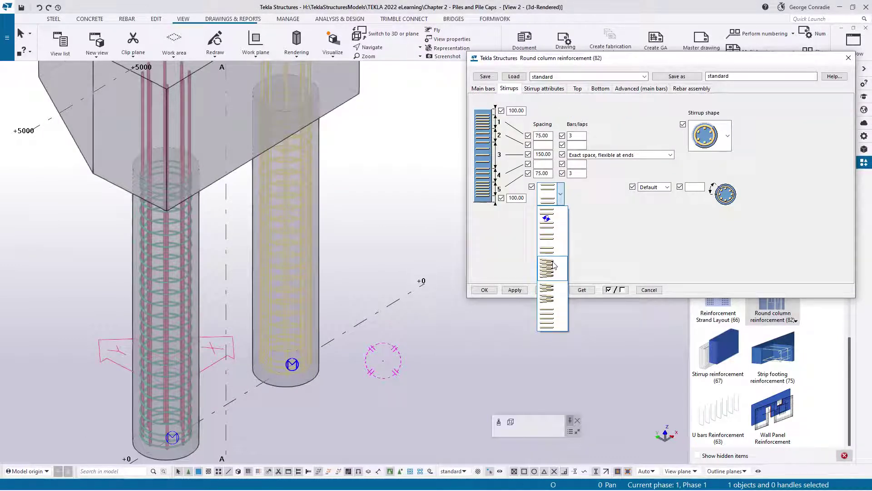
left_click(553, 266)
left_click(548, 290)
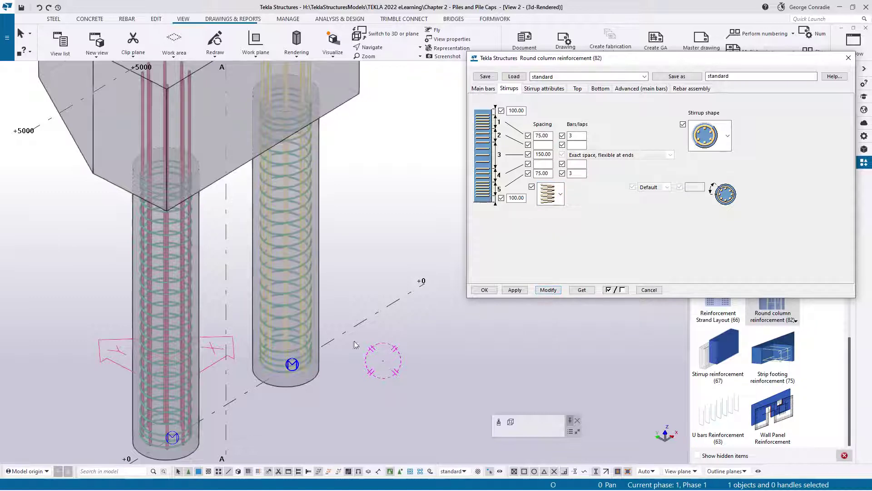
scroll(354, 341, "up", 5)
scroll(301, 365, "up", 2)
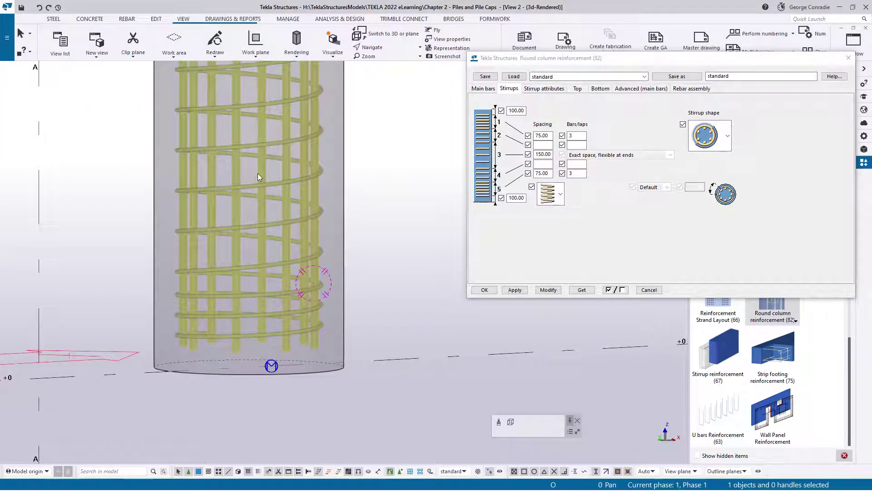
middle_click_drag(272, 307, 279, 318, "ctrl")
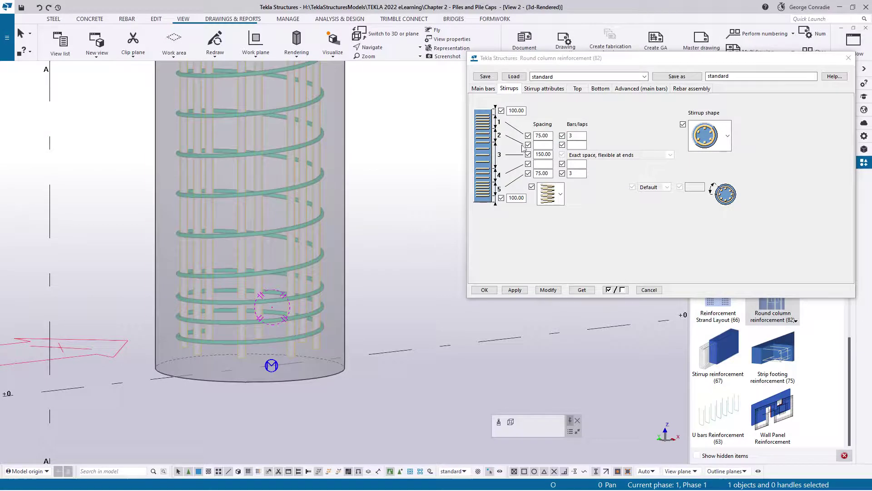
Set the spiral spacing in the top and bottom end zones (1 and 5) to 14 mm and update the reinforcement
double_click(539, 135)
type("1")
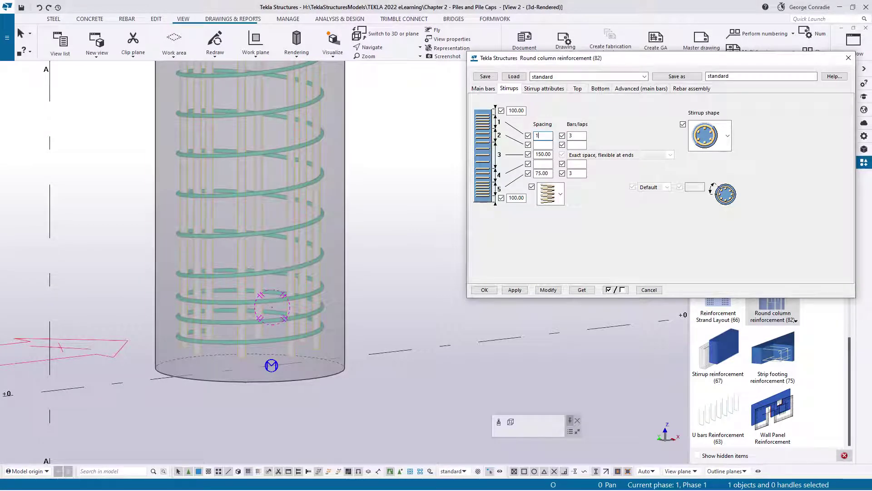
type("4")
double_click(543, 173)
type("1")
left_click(548, 289)
Examine the tightly wound spiral at the second pile's bottom and top ends and compare it with the first pile's stirrups
scroll(288, 334, "up", 5)
middle_click_drag(278, 321, 246, 353, "ctrl")
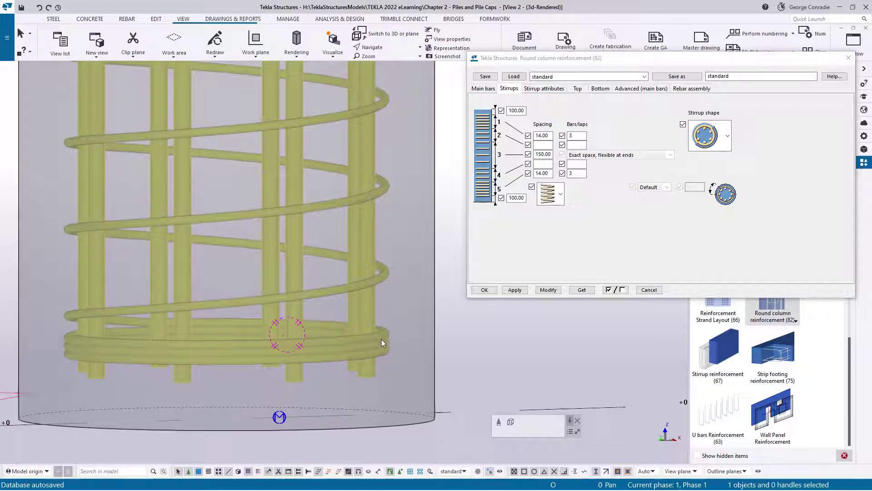
scroll(380, 339, "down", 5)
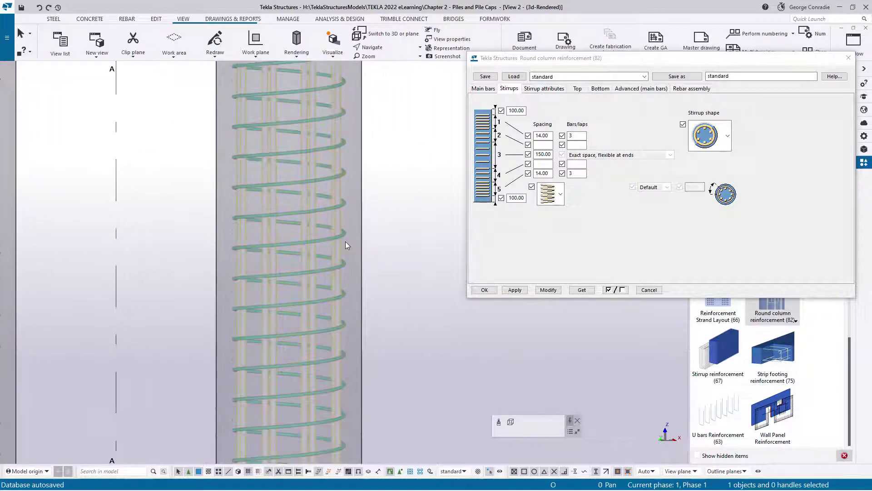
middle_click_drag(345, 245, 338, 289)
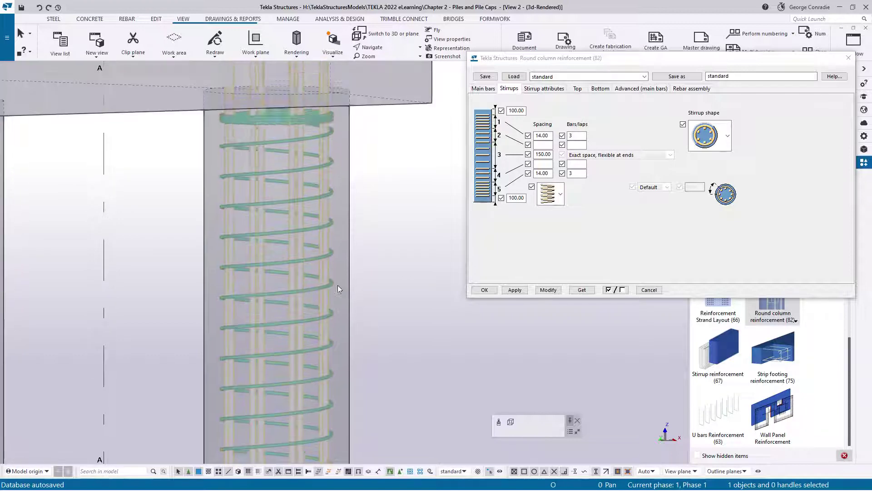
scroll(313, 143, "up", 5)
middle_click_drag(314, 145, 298, 154)
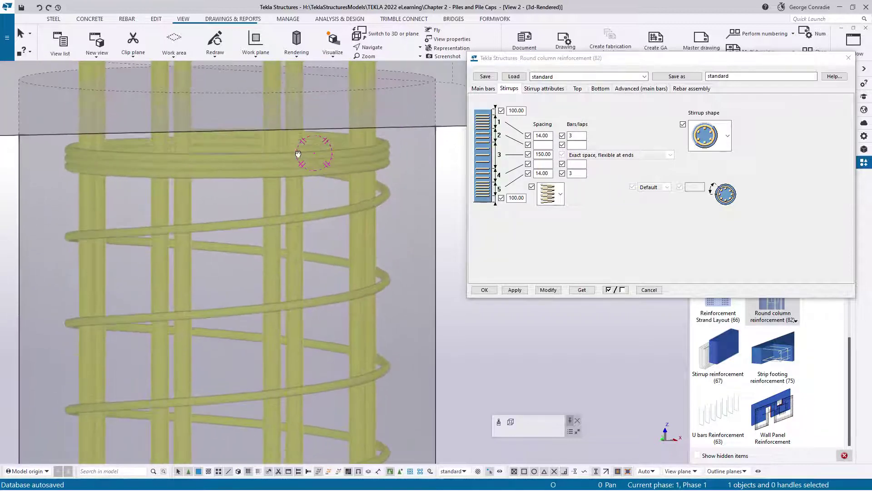
scroll(298, 154, "down", 4)
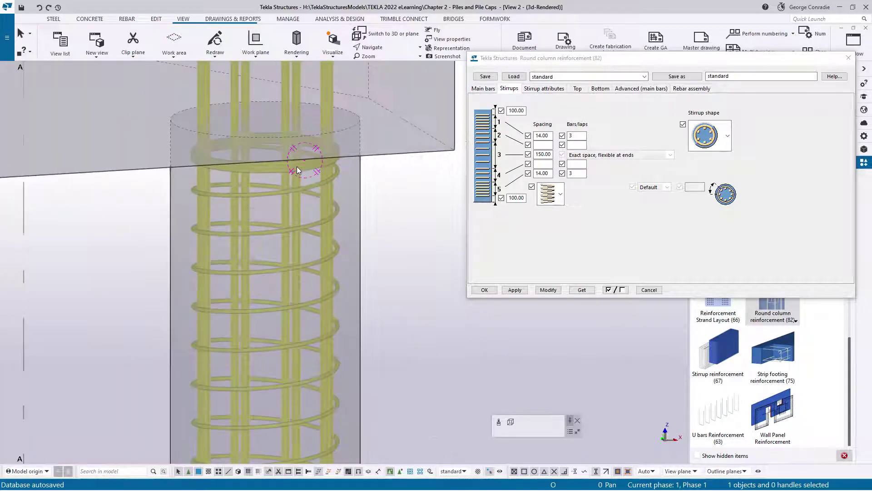
scroll(296, 166, "down", 6)
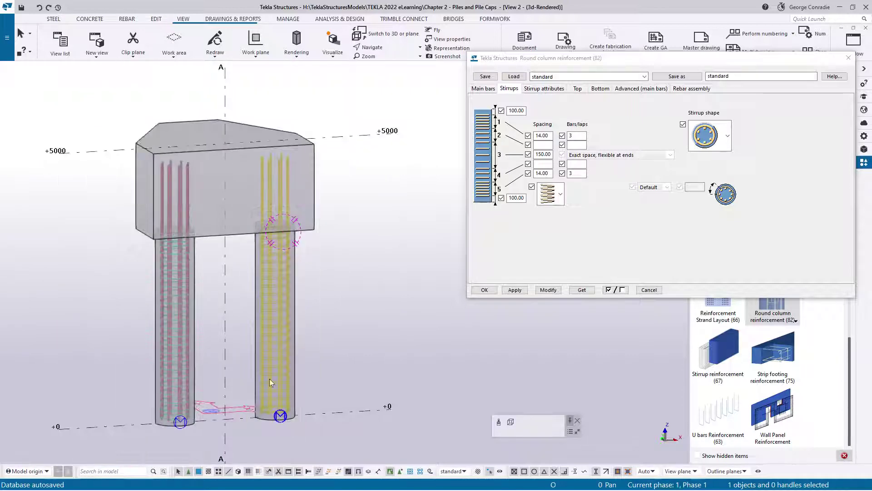
scroll(269, 380, "up", 5)
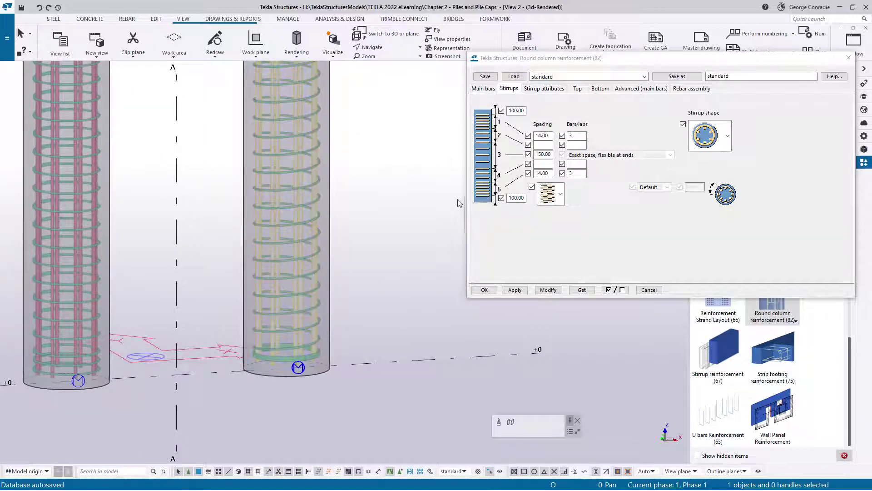
middle_click_drag(315, 312, 324, 309, "ctrl")
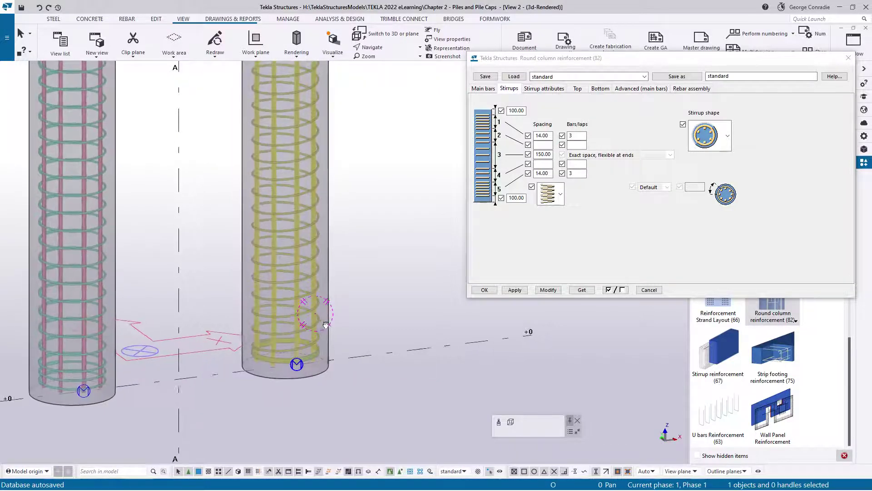
Change the second pile's stirrup type to the split spiral option and update the reinforcement
left_click(557, 200)
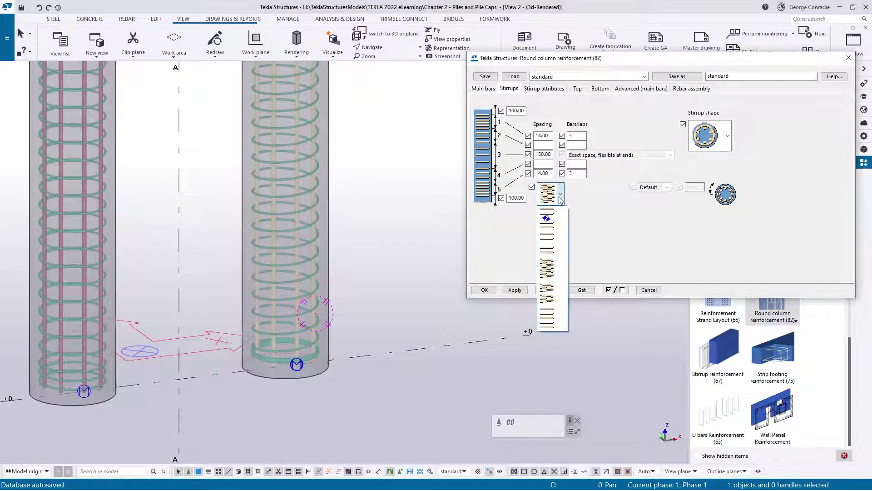
left_click(550, 292)
left_click(553, 293)
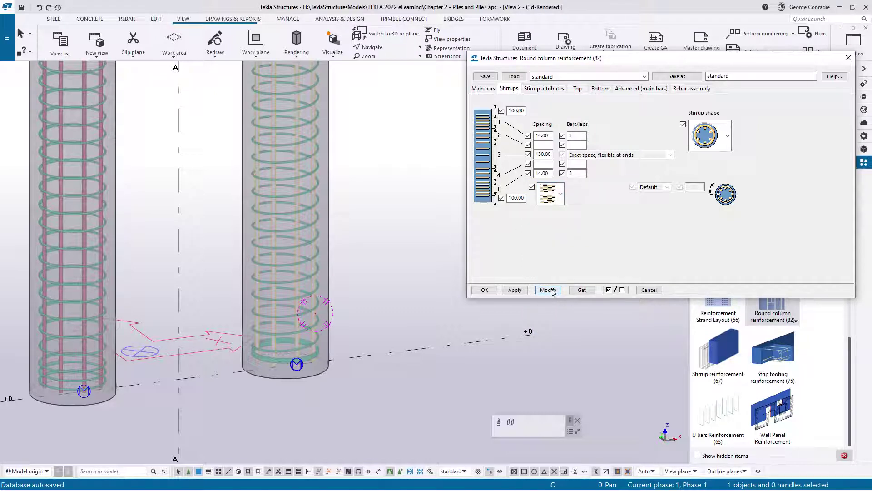
Examine how the split spiral starts and ends at the bottom and top of the second pile
scroll(282, 326, "up", 4)
middle_click_drag(291, 308, 202, 294, "ctrl")
middle_click_drag(321, 298, 192, 309, "ctrl")
middle_click_drag(408, 325, 240, 329)
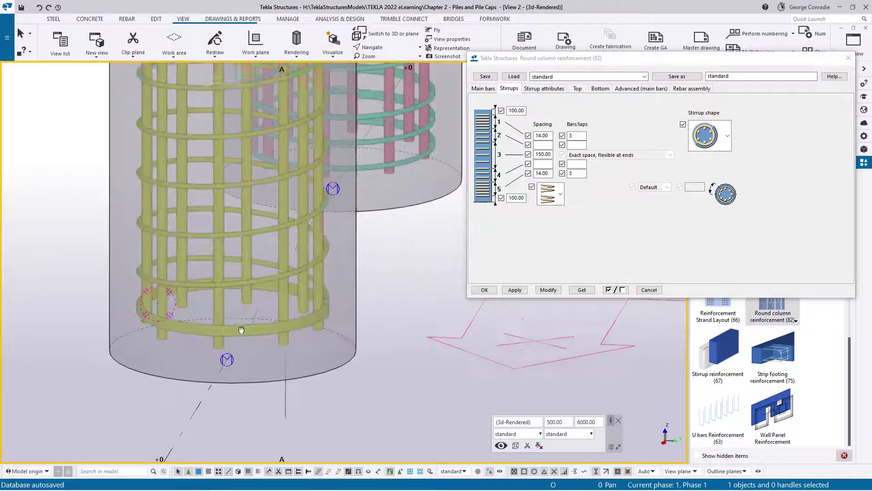
middle_click_drag(327, 320, 276, 317, "ctrl")
scroll(314, 309, "up", 5)
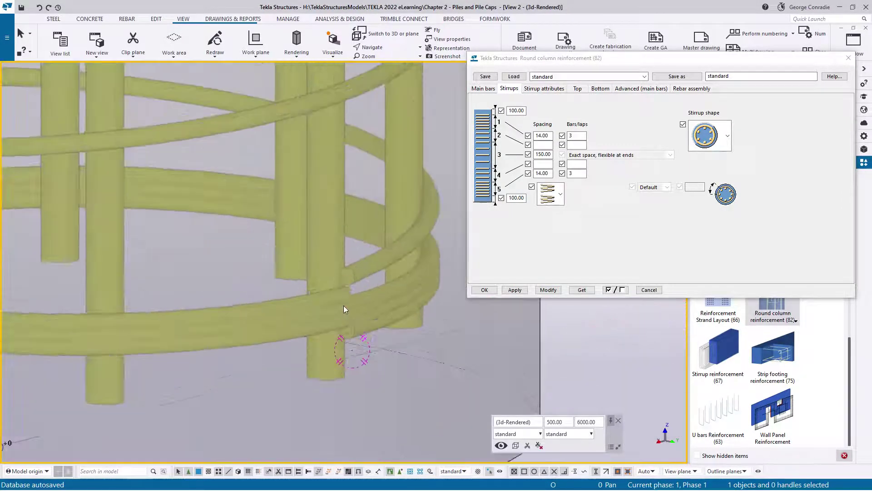
scroll(371, 272, "down", 8)
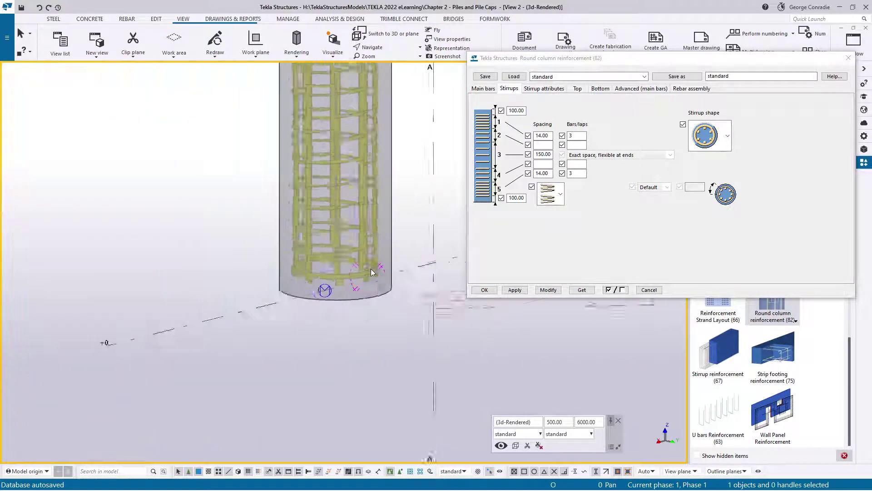
middle_click_drag(371, 158, 358, 204)
scroll(358, 198, "up", 6)
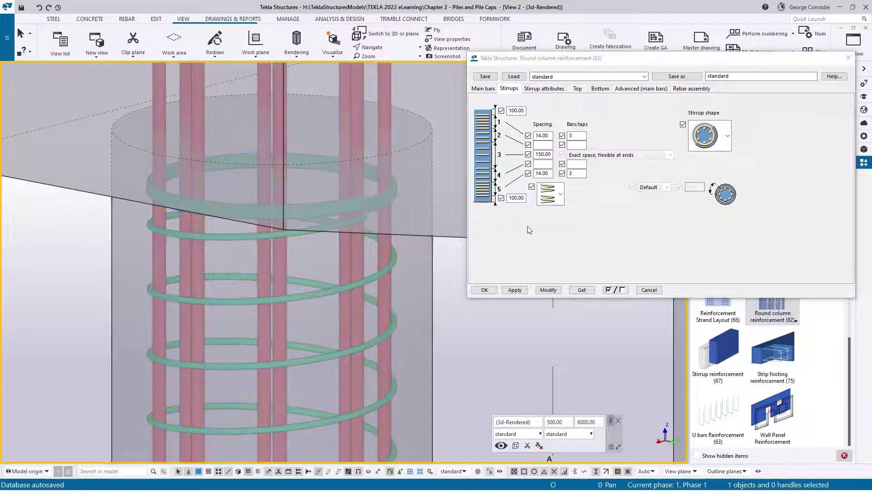
Try to return the second pile's stirrups to the continuous spiral type, and accept the component settings
left_click(560, 200)
left_click(557, 267)
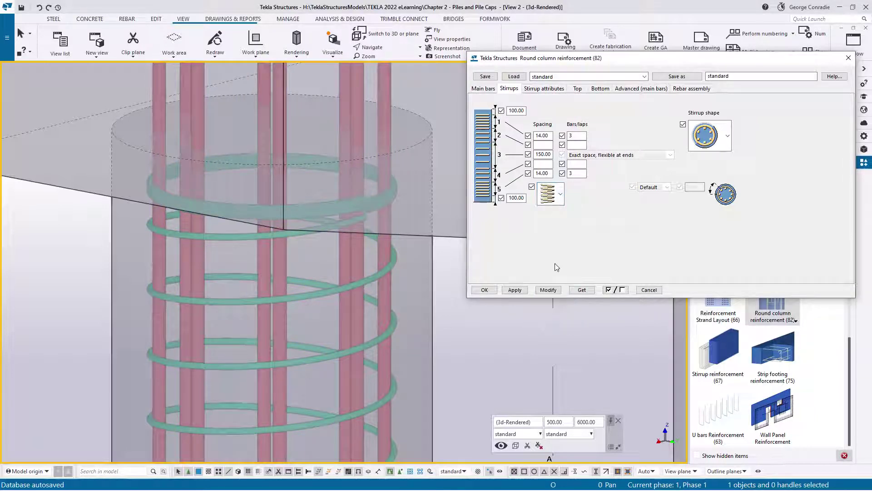
left_click(550, 290)
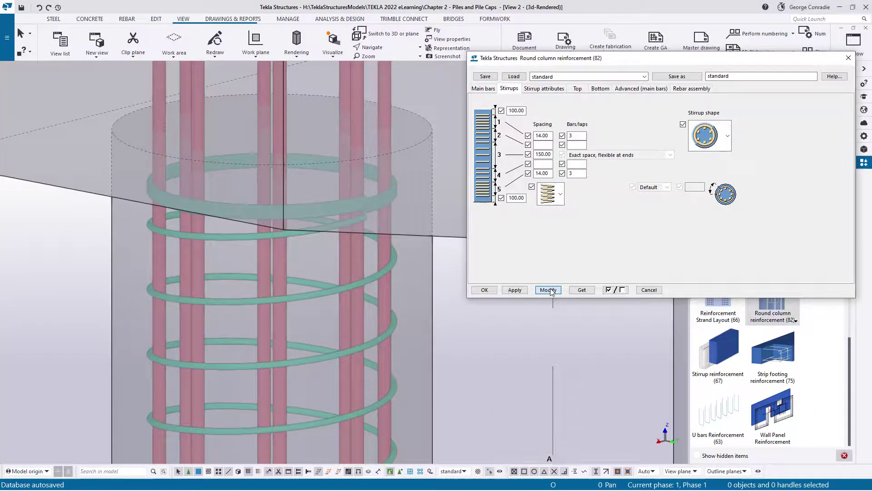
left_click(484, 290)
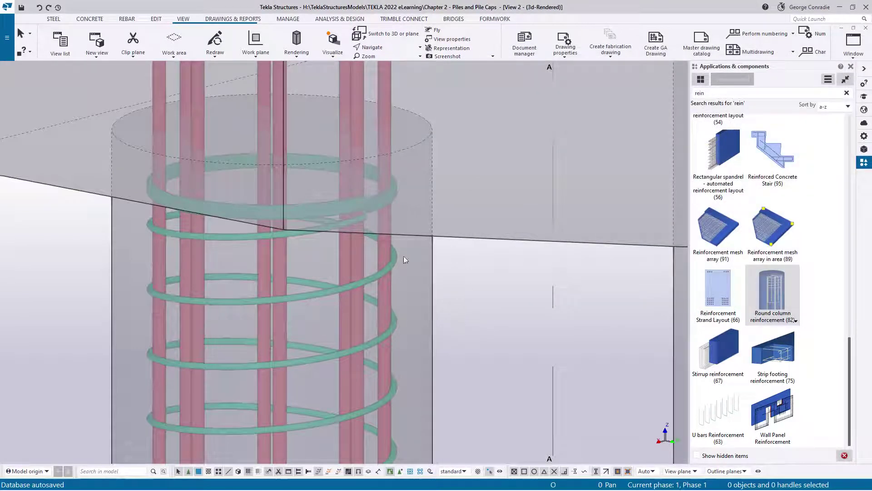
Reopen the second pile's Round column reinforcement (82), set its stirrups to the continuous spiral type, and update the reinforcement
left_click(373, 275)
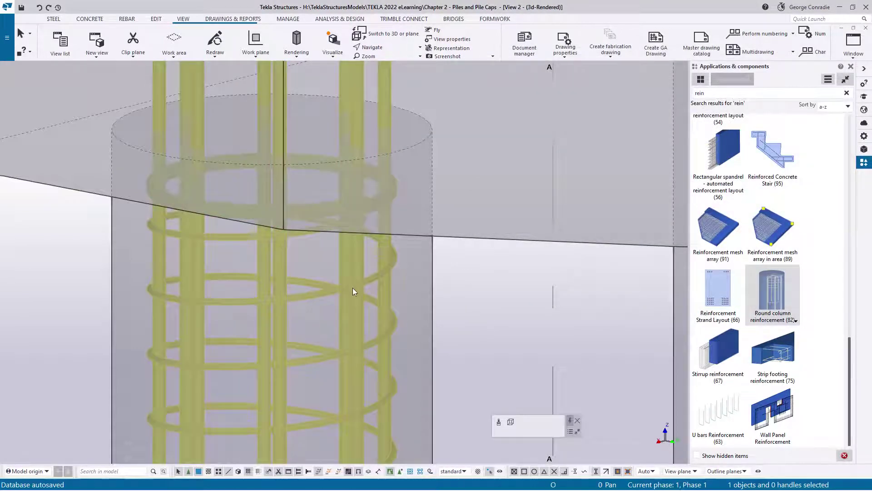
double_click(353, 288)
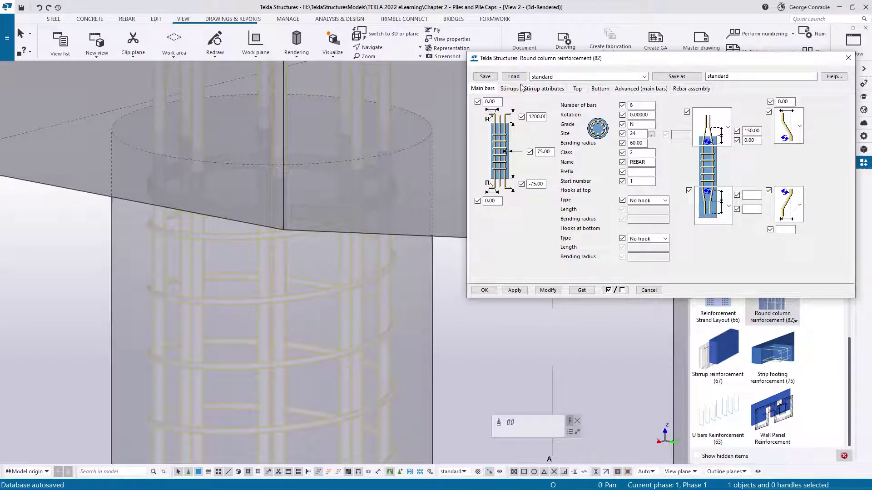
left_click(508, 89)
left_click(560, 194)
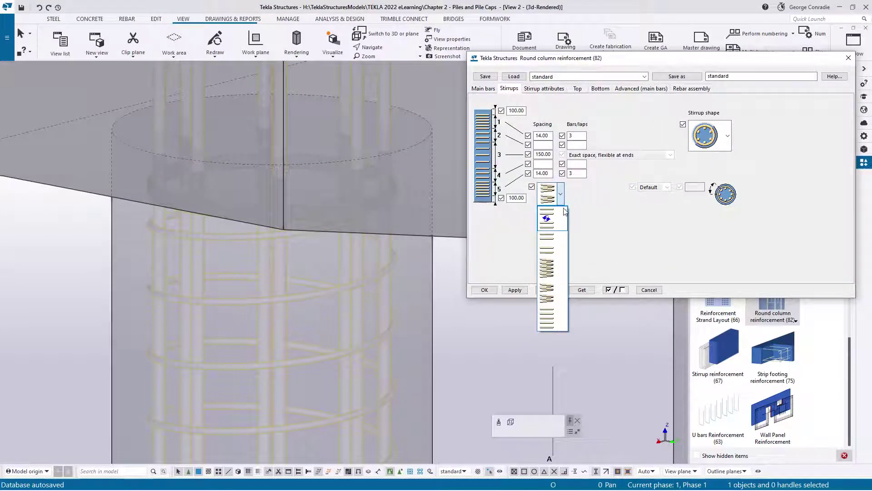
left_click(554, 266)
left_click(548, 290)
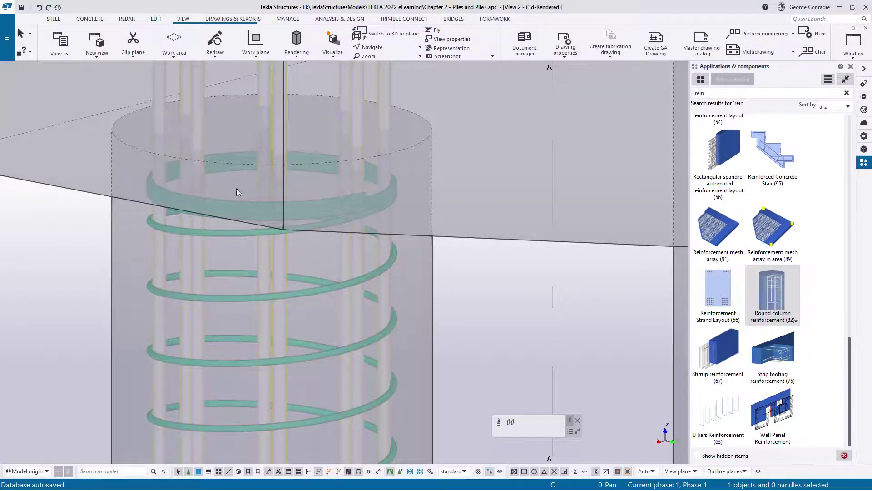
Close the 3D view View 2 and return to View 1 with the whole pile cap in sight
scroll(338, 198, "down", 5)
scroll(389, 214, "down", 8)
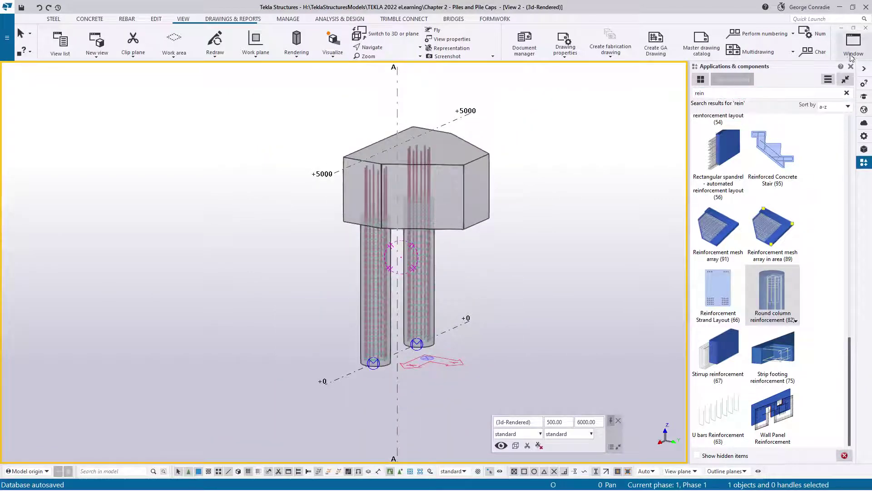
left_click(866, 28)
scroll(493, 241, "down", 10)
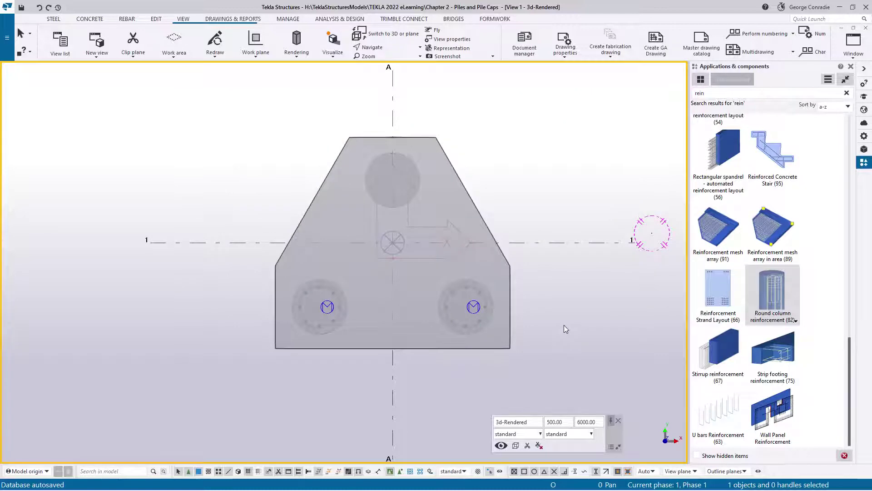
Examine both reinforced piles in 3D in View 1, and return to the plan view at the pile without reinforcement
scroll(404, 370, "up", 4)
middle_click_drag(404, 370, 522, 228, "ctrl")
scroll(362, 331, "down", 5)
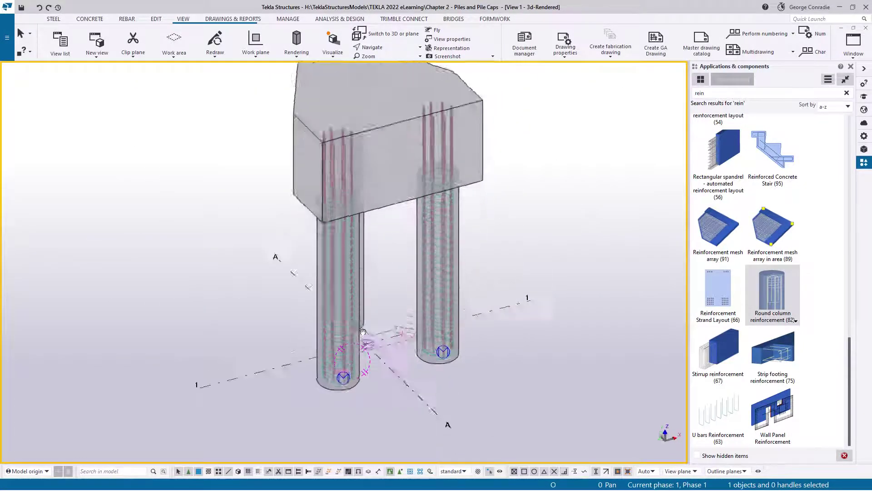
middle_click_drag(362, 331, 349, 312, "ctrl")
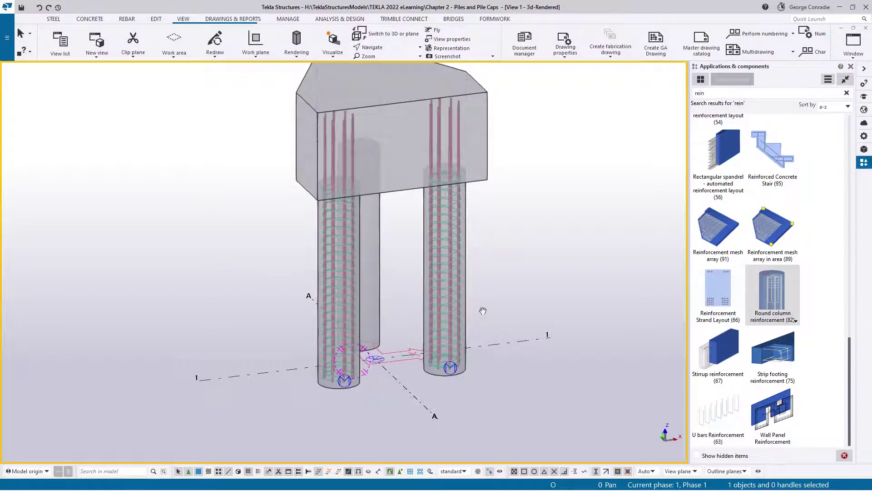
left_click_drag(482, 310, 479, 322)
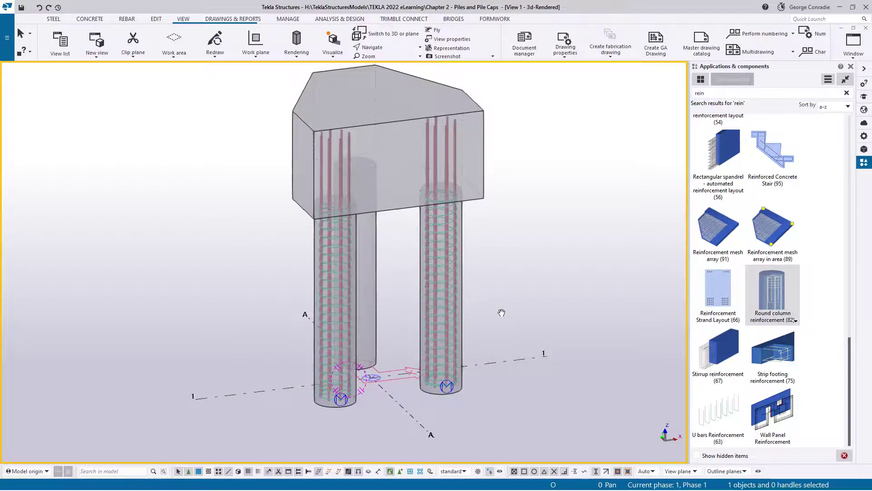
key("ctrl+p")
scroll(356, 254, "up", 4)
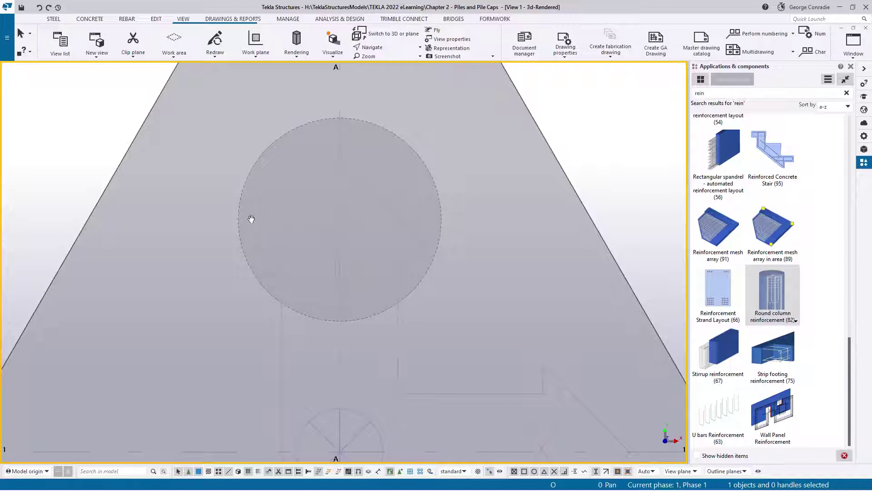
Create a new view by two points across the horizontal diameter of the pile without reinforcement
key("c")
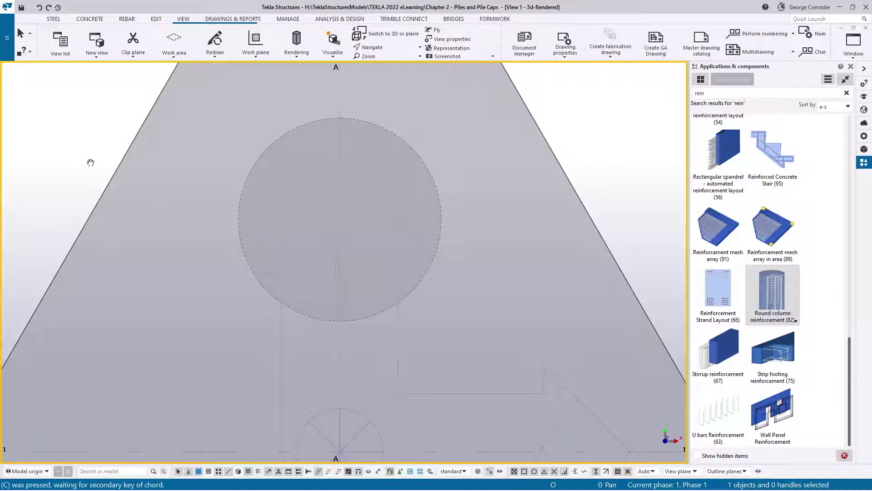
key("l")
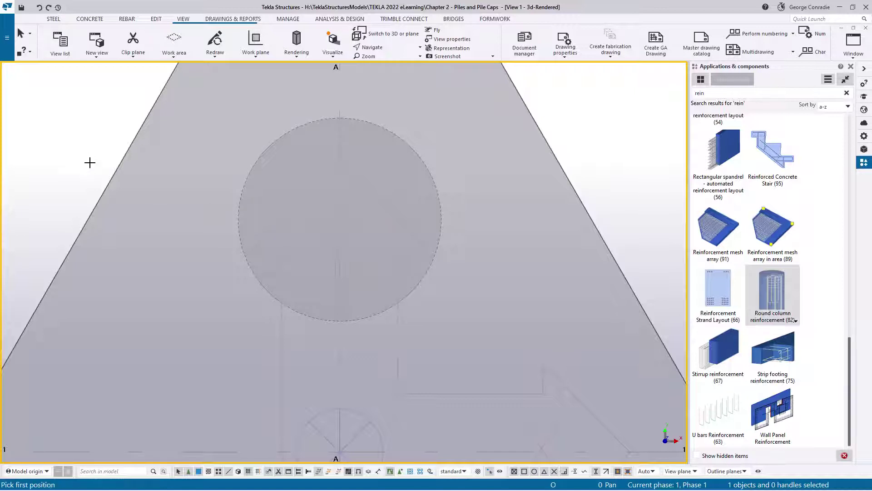
left_click(238, 220)
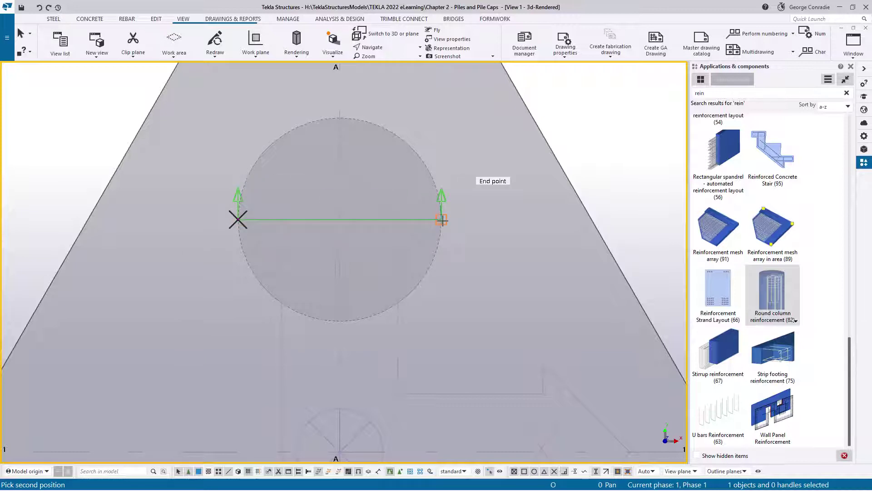
left_click(442, 220)
right_click(454, 219)
left_click(455, 221)
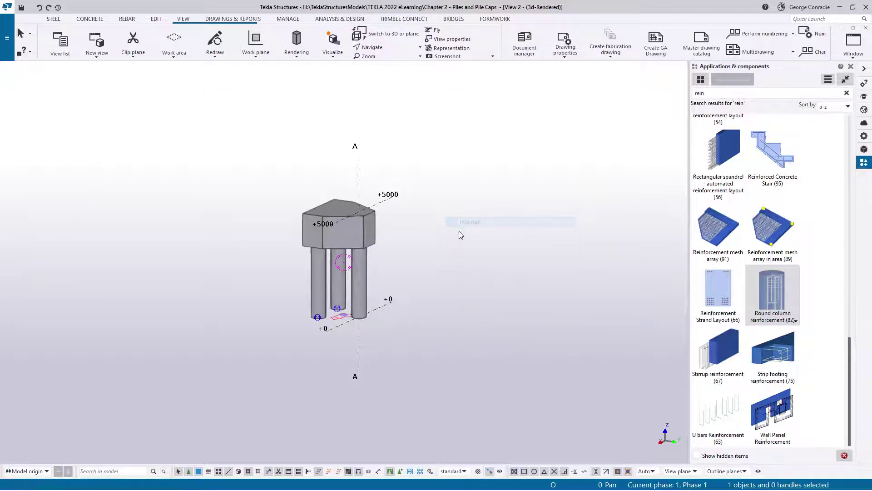
Limit the new view's upward view depth to 500 and turn it to a flat section view
double_click(479, 232)
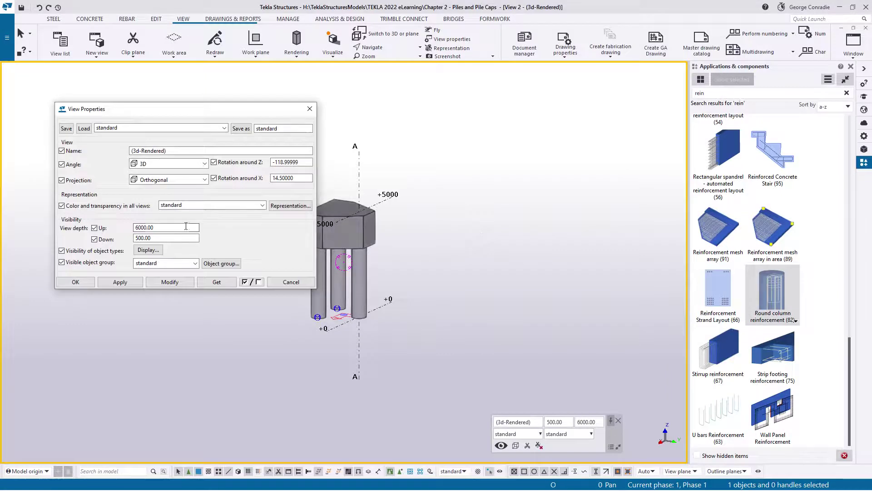
double_click(163, 227)
type("5")
key("Tab")
left_click(157, 282)
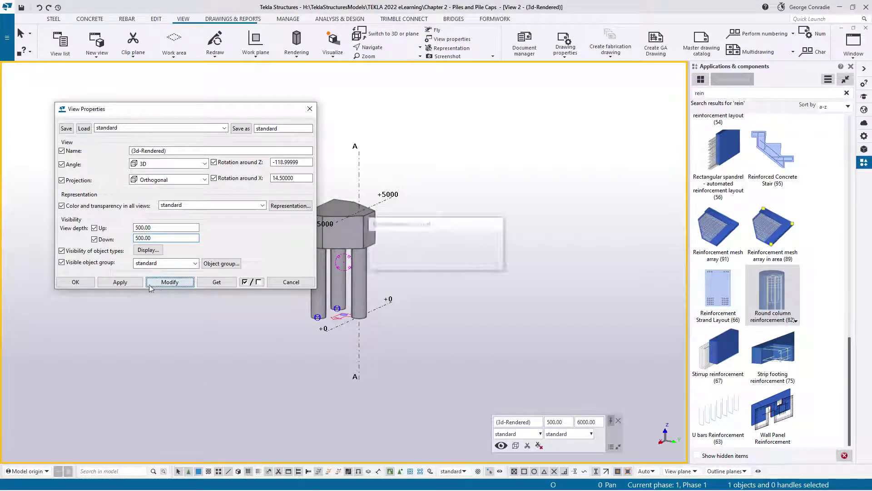
left_click(75, 282)
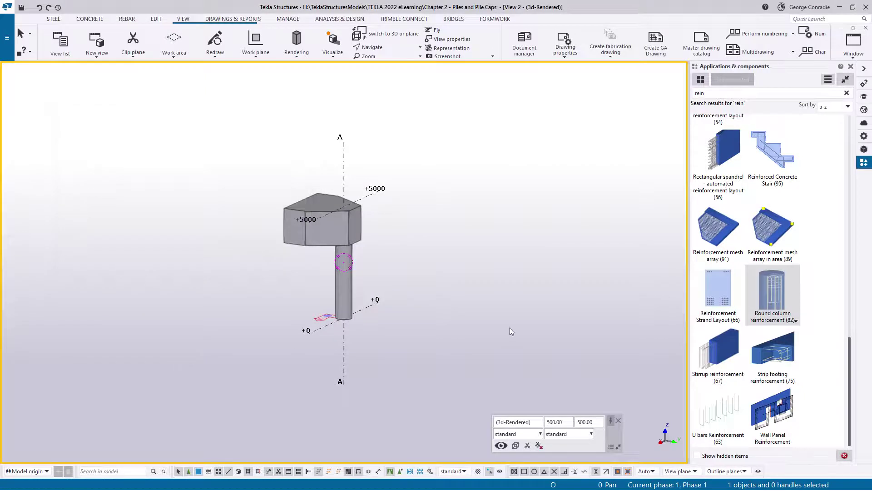
key("ctrl+p")
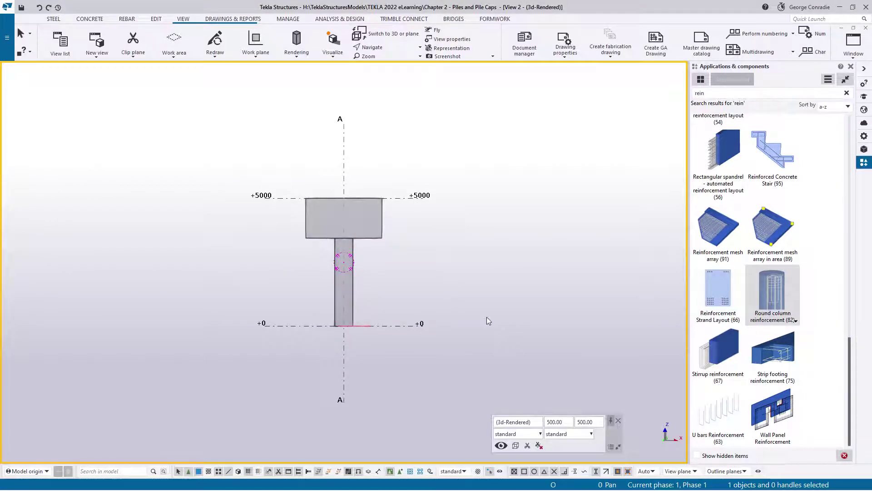
Back in View 1, start a circular bar group with the standard properties, a grade N size 12 tie/stirrup bar and class 5
key("ctrl+Tab")
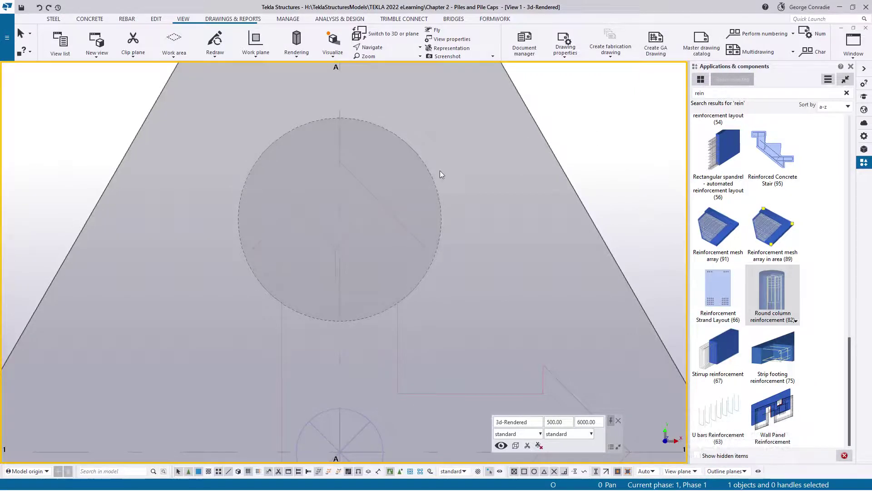
middle_click_drag(442, 173, 439, 192)
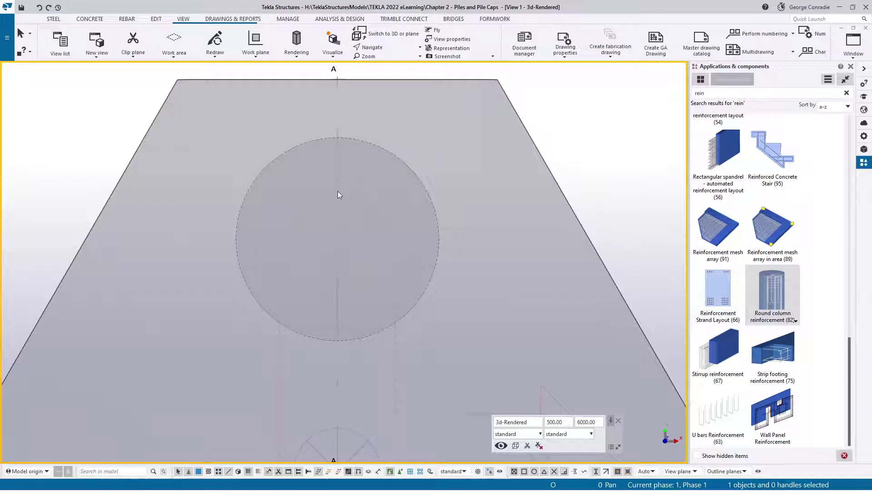
left_click(125, 19)
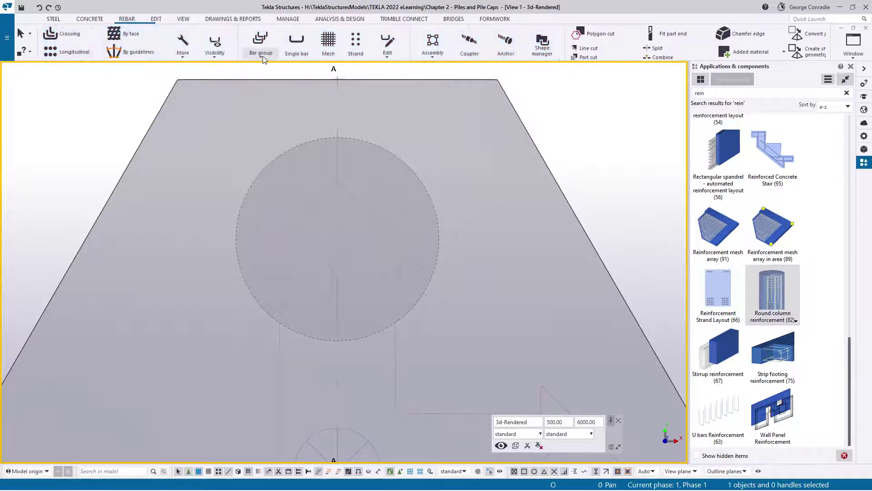
left_click(262, 58)
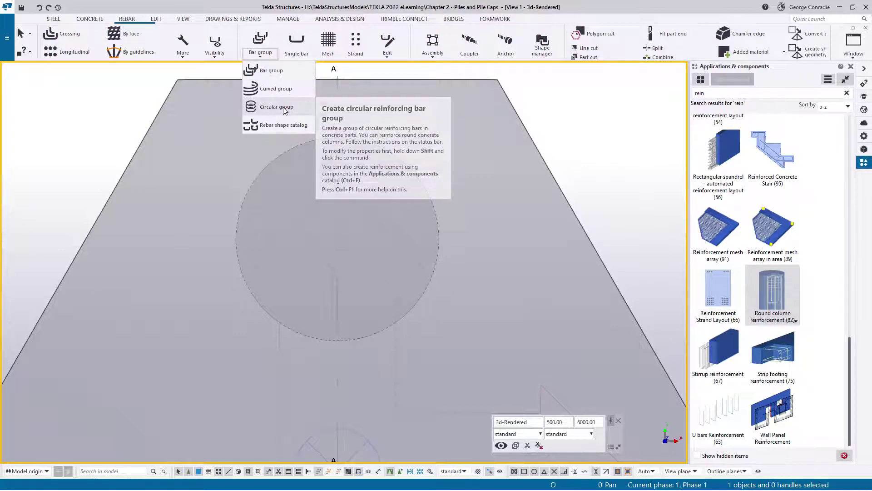
left_click(266, 108)
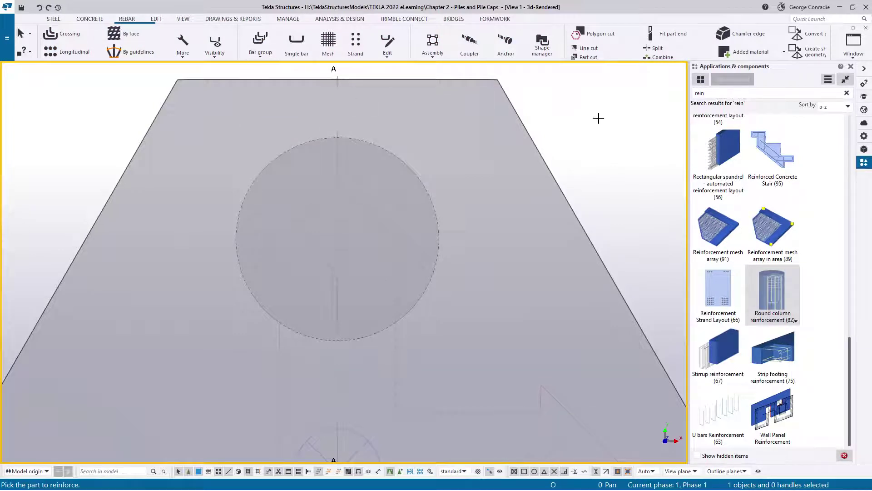
left_click(864, 136)
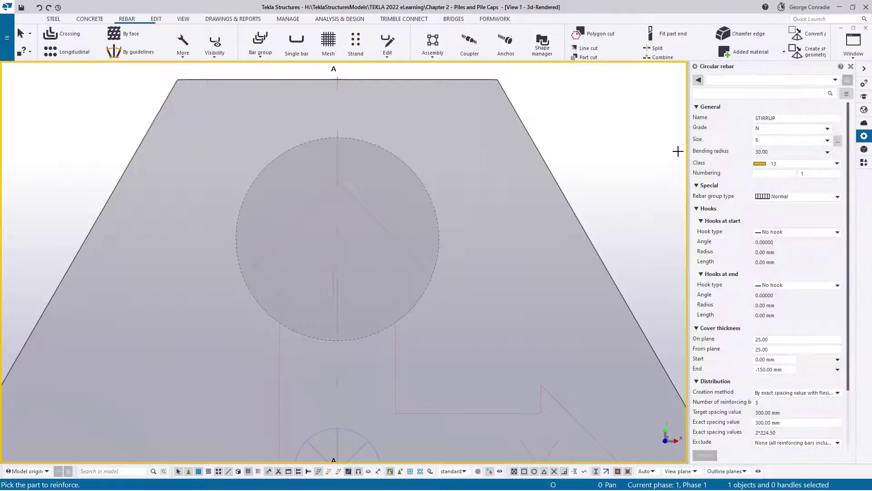
left_click(734, 81)
left_click(838, 141)
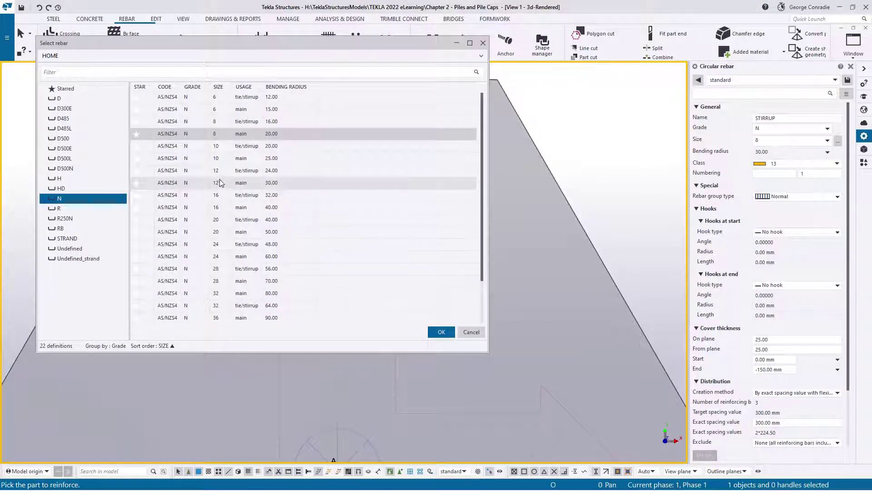
double_click(223, 172)
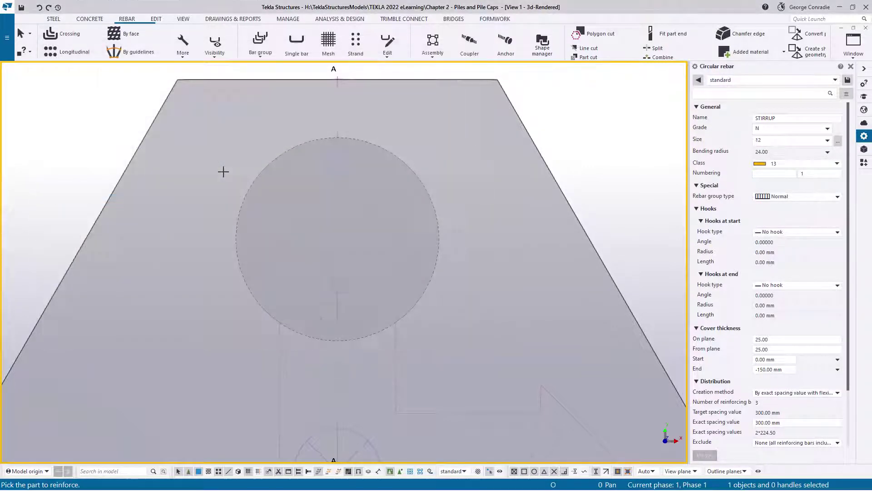
left_click(767, 164)
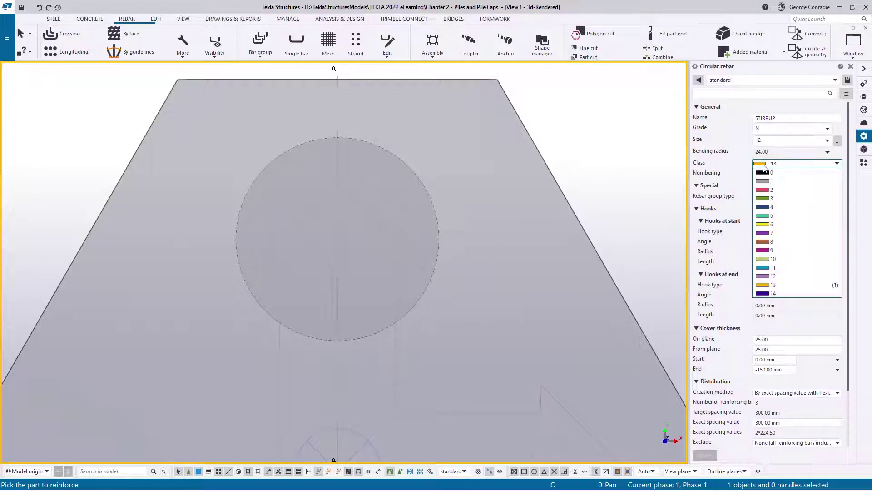
left_click(768, 216)
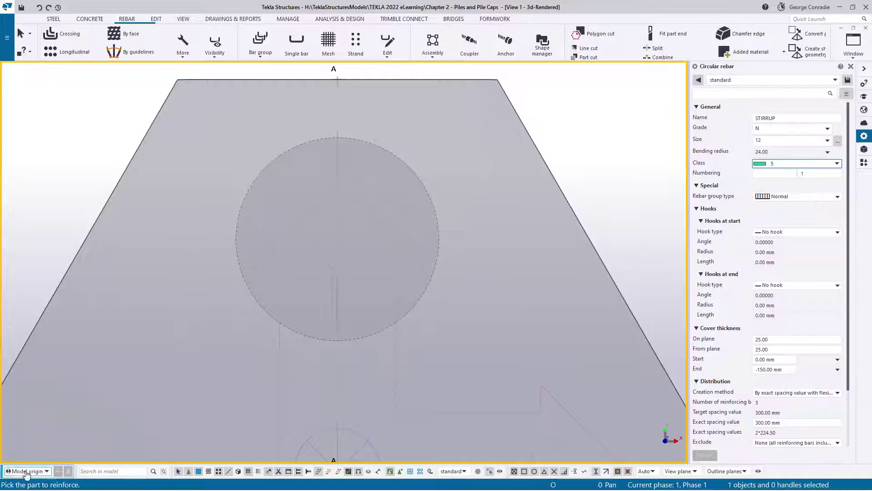
Pick the unreinforced pile and define the circular bar shape through three points on its outline
left_click(431, 177)
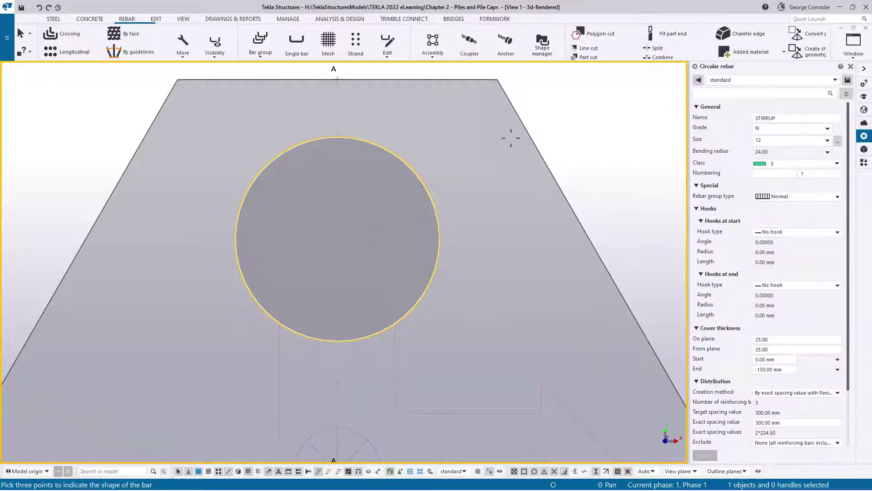
left_click(439, 239)
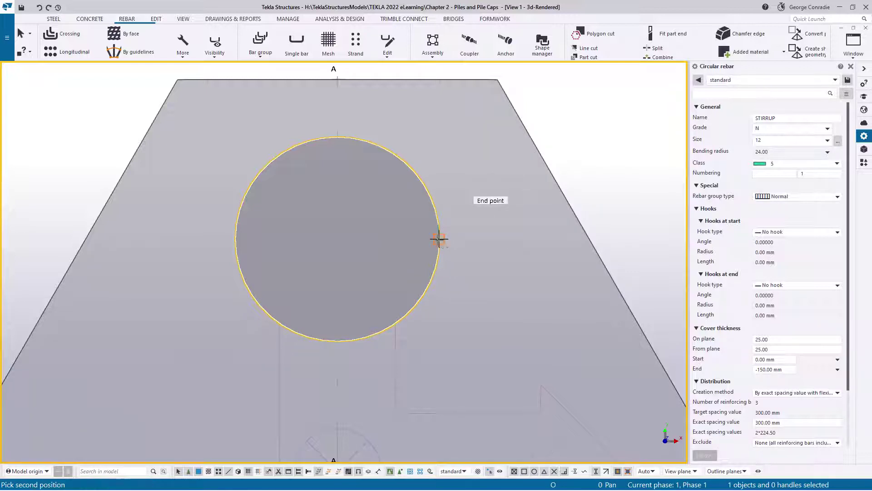
left_click(337, 137)
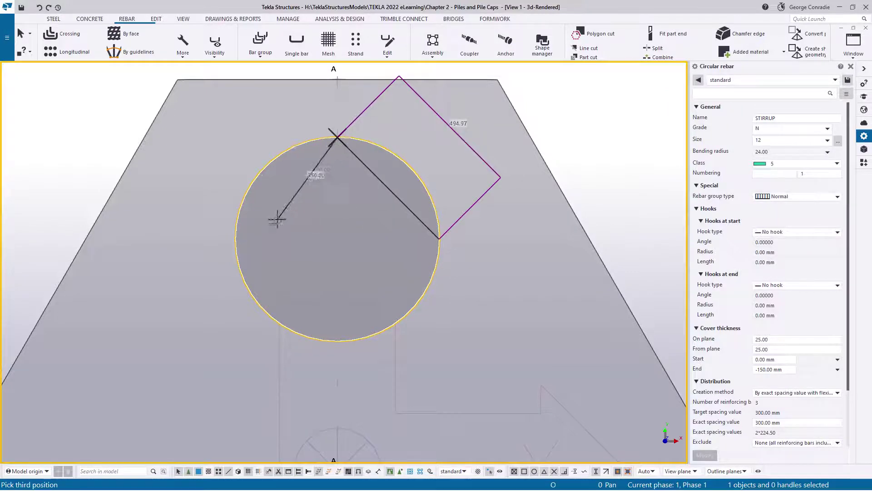
left_click(236, 238)
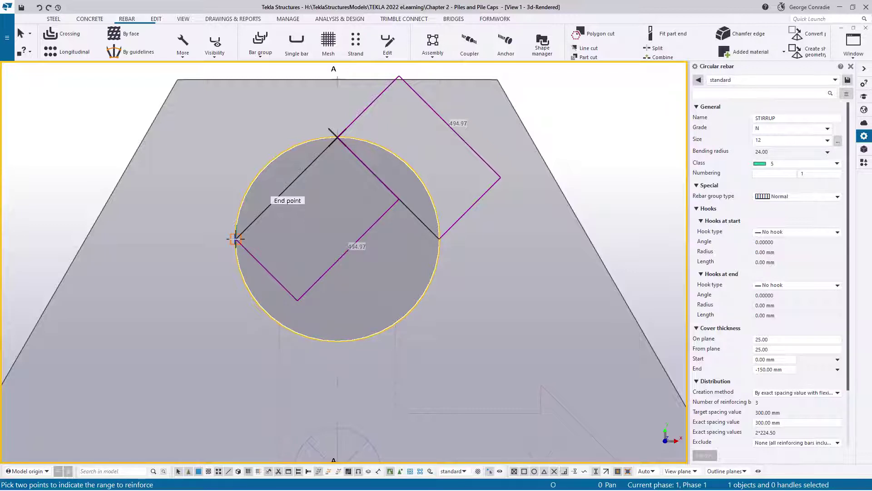
left_click(236, 238)
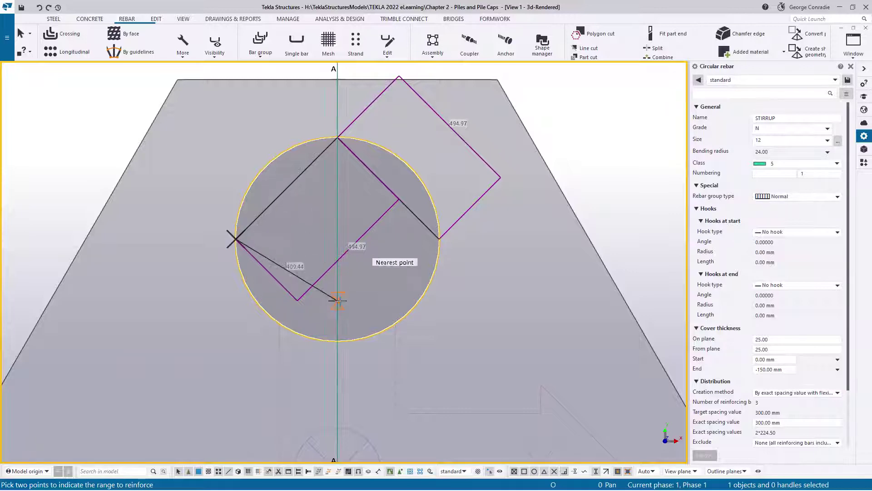
Define the circular bar group's range from the pile's base to its top end, and end the command
left_click(337, 340)
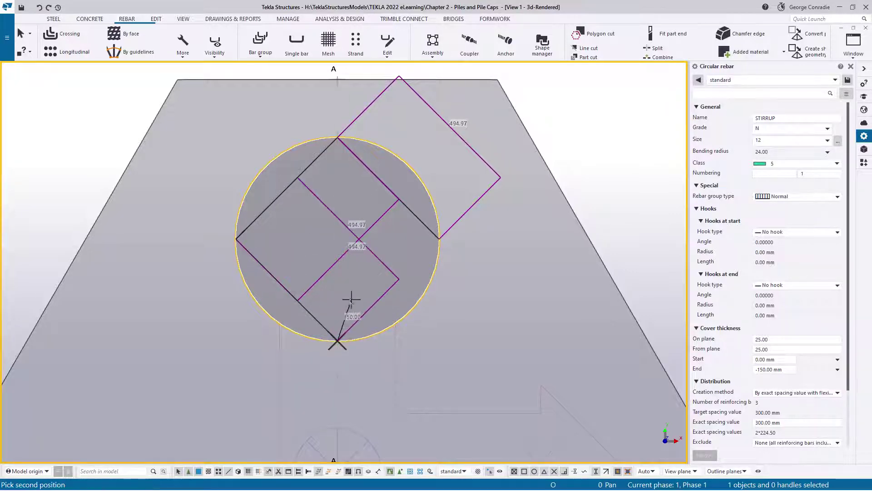
scroll(358, 295, "down", 3)
middle_click_drag(376, 298, 257, 211, "ctrl")
scroll(195, 150, "up", 4)
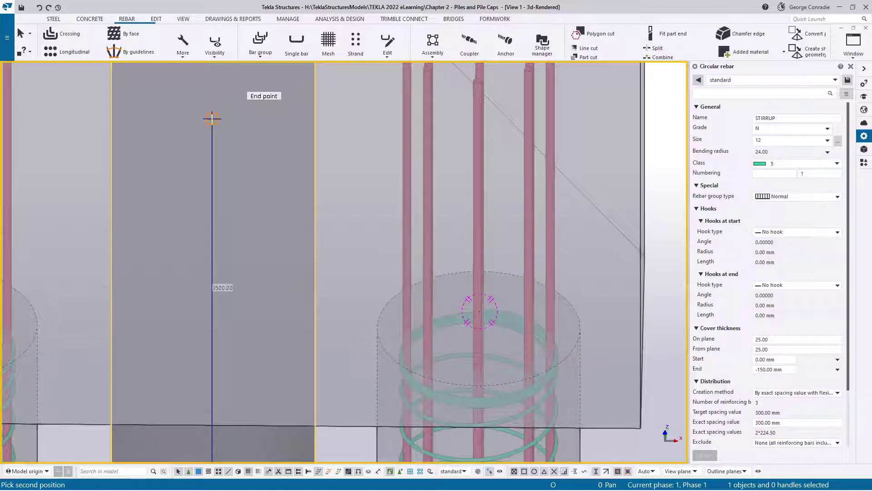
left_click(212, 118)
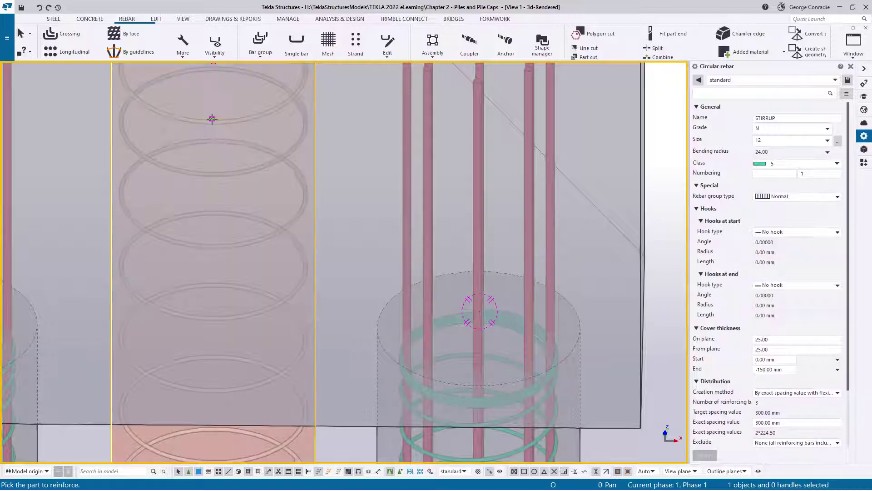
right_click(247, 158)
left_click(268, 164)
Set the new circular stirrup group's on-plane cover thickness to 75 and apply the modification
scroll(268, 165, "down", 5)
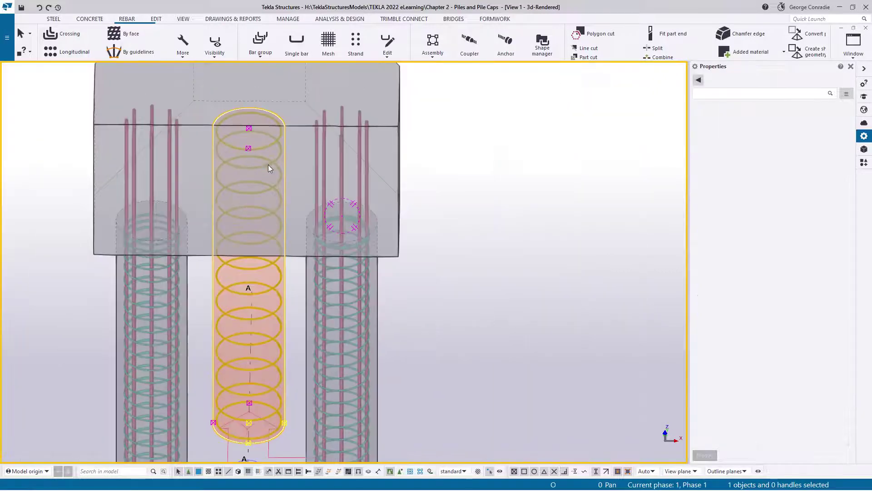
scroll(257, 316, "up", 5)
middle_click_drag(257, 316, 180, 267, "ctrl")
scroll(359, 327, "up", 3)
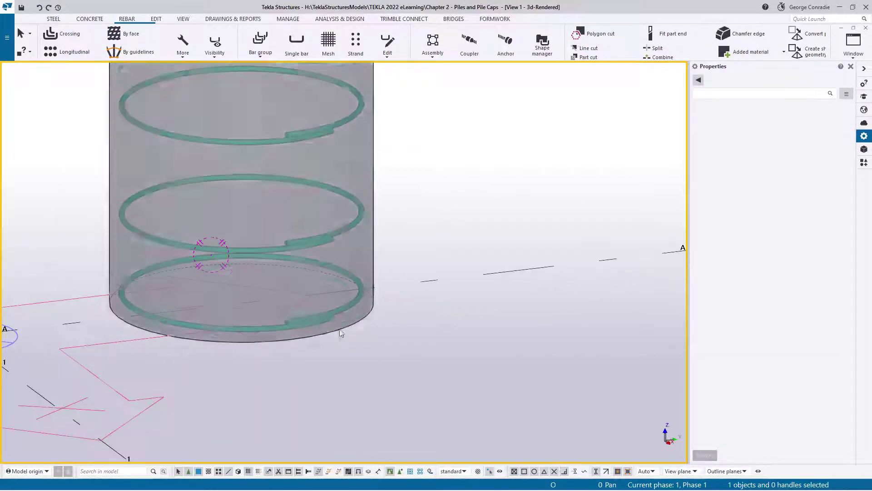
left_click(323, 318)
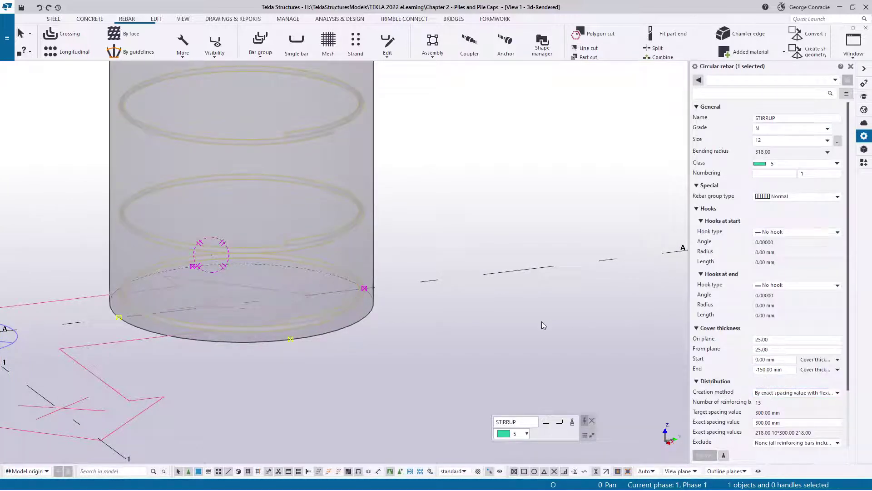
scroll(435, 321, "down", 3)
middle_click_drag(428, 249, 412, 302)
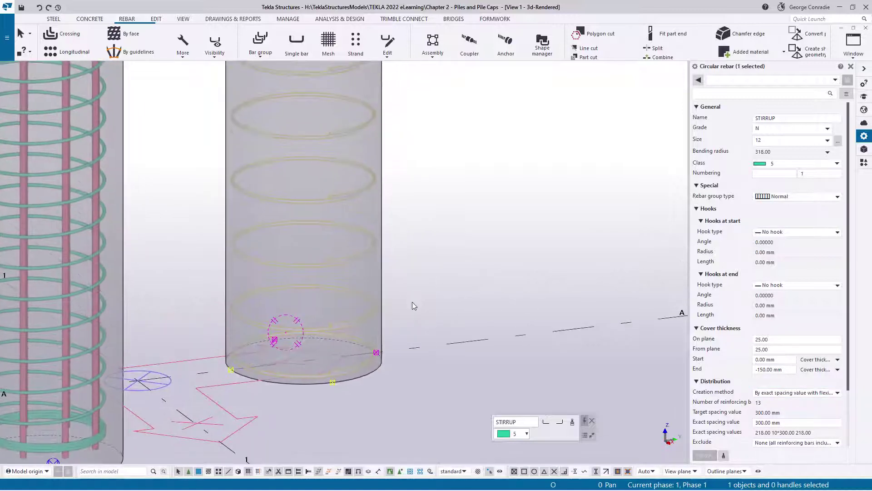
key("ctrl+p")
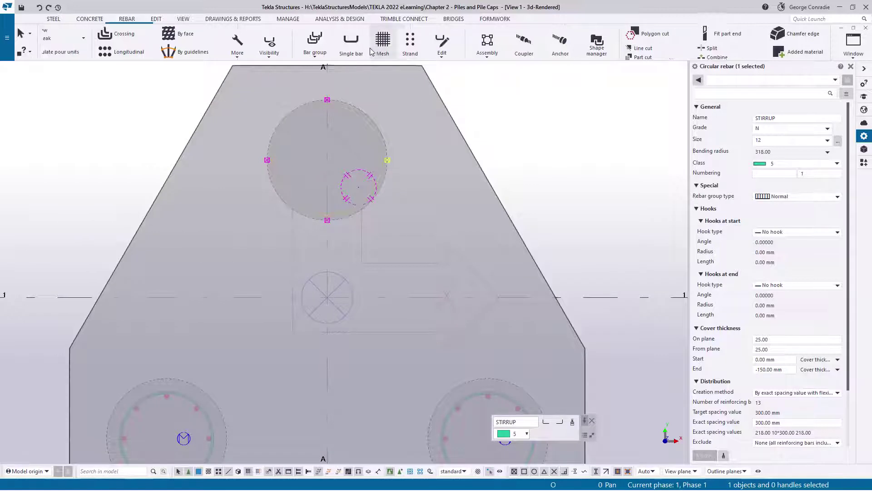
scroll(387, 143, "up", 2)
middle_click_drag(387, 144, 386, 200)
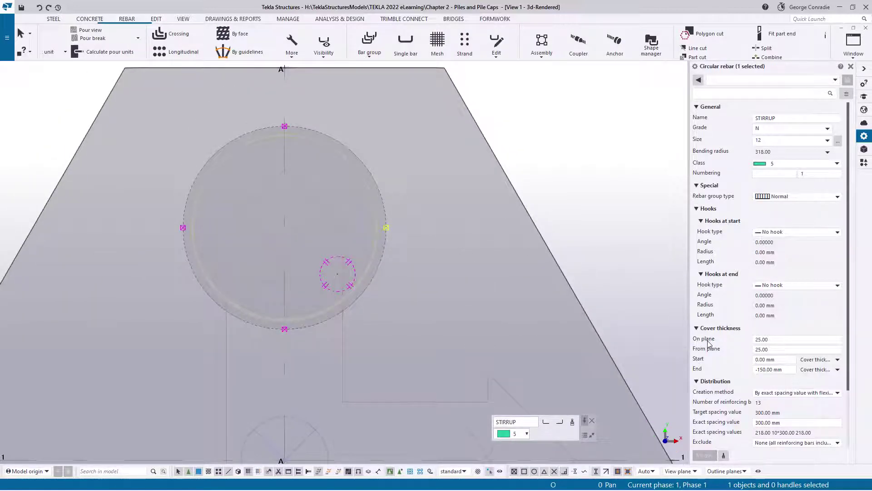
left_click(785, 340)
type("75")
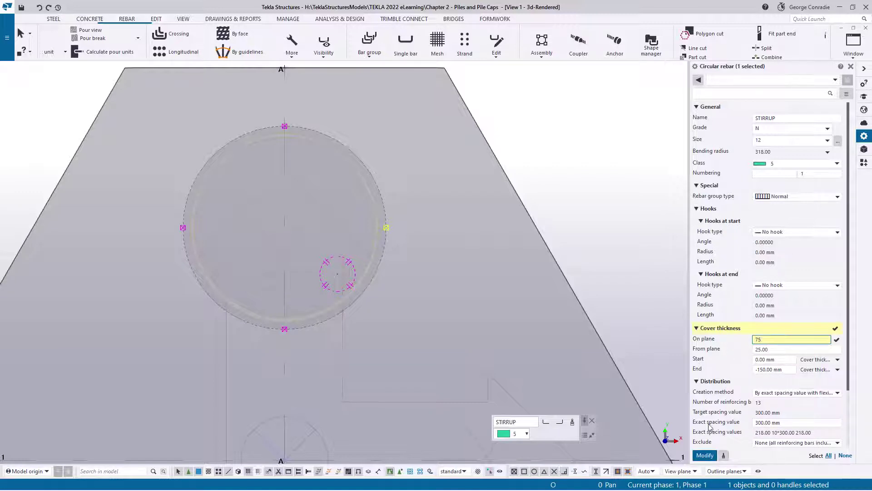
left_click(705, 454)
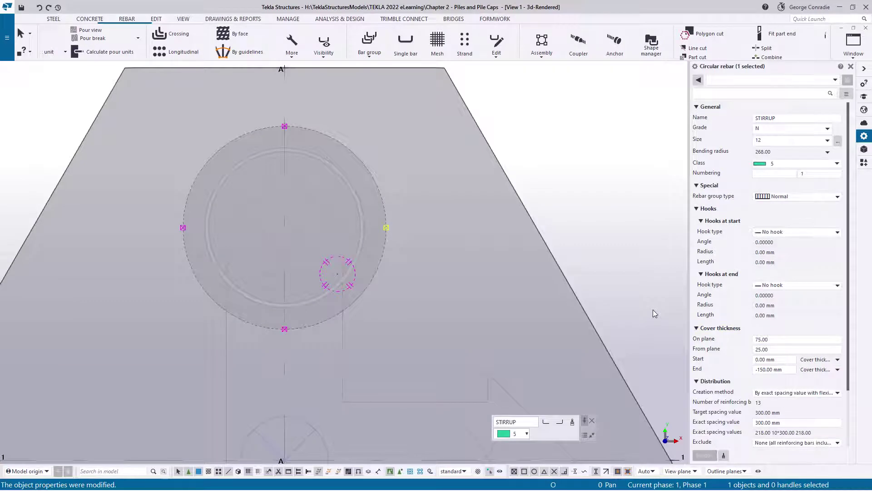
Set the from-plane cover thickness of the selected circular stirrups to 75 and 200 mm
scroll(653, 310, "down", 2)
middle_click_drag(566, 306, 501, 203, "ctrl")
middle_click_drag(582, 287, 513, 325)
scroll(398, 352, "up", 3)
key("ctrl+p")
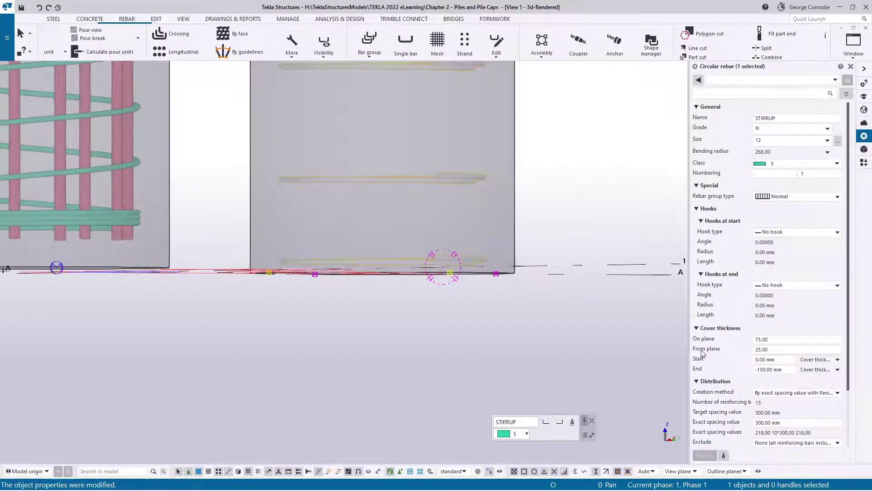
left_click(768, 350)
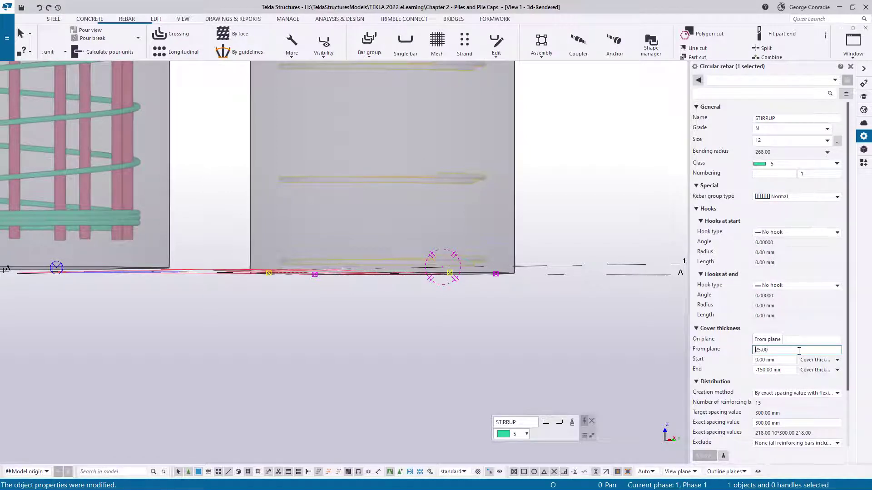
double_click(799, 350)
type("75")
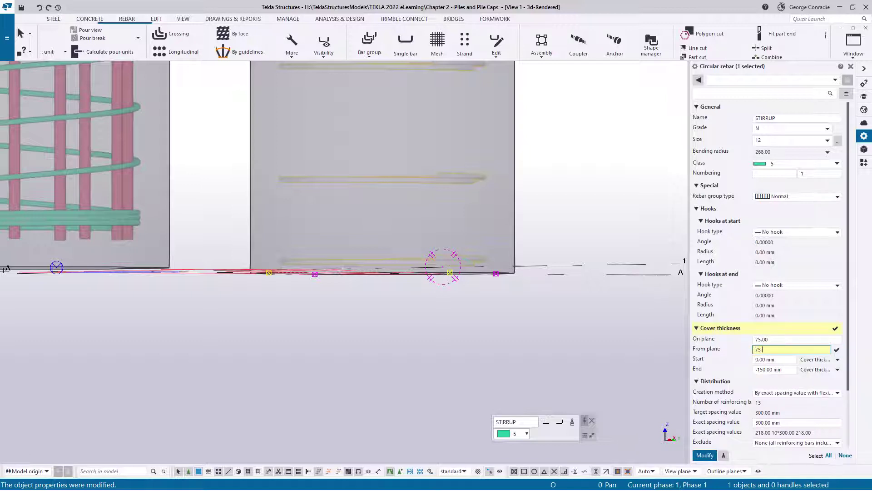
type(" 200")
left_click(706, 455)
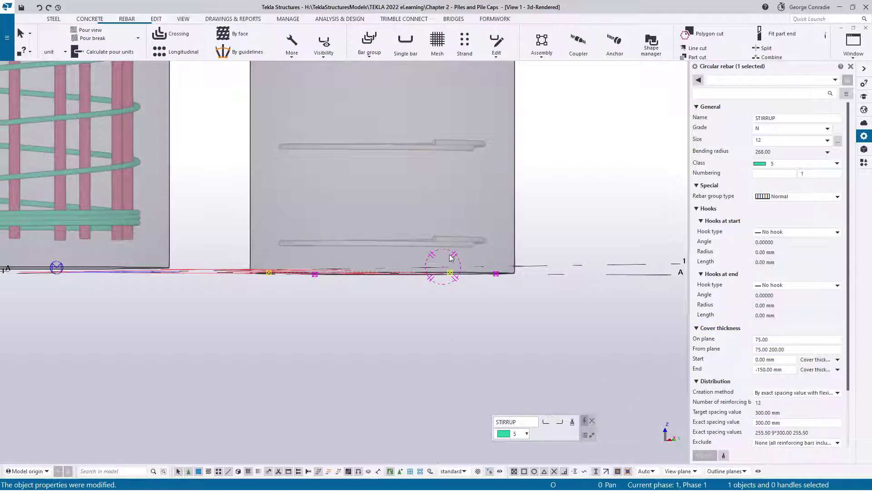
Set the circular stirrups' from-plane cover thickness to a single value of 100 mm
mouse_move(452, 264)
middle_mouse_down("ctrl")
mouse_move(467, 337)
mouse_move(466, 258)
middle_mouse_up("ctrl")
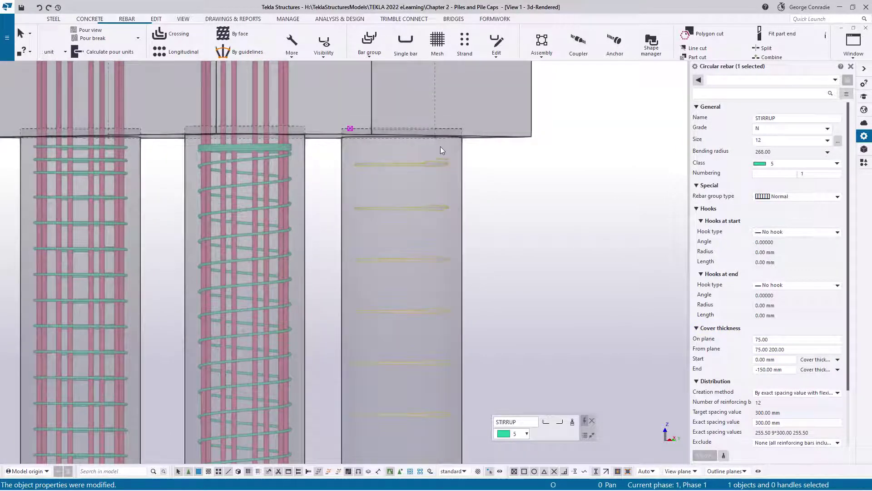
scroll(440, 150, "down", 2)
middle_click_drag(490, 321, 490, 237)
scroll(489, 236, "down", 1)
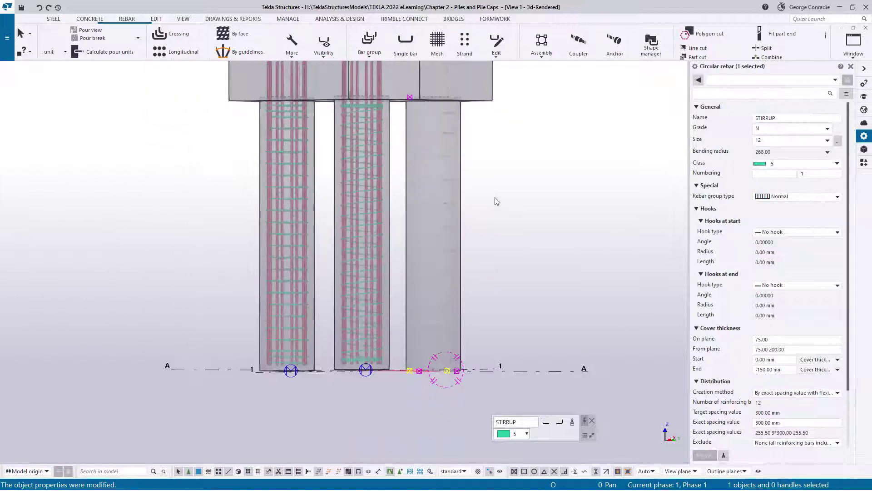
middle_click_drag(495, 197, 492, 213)
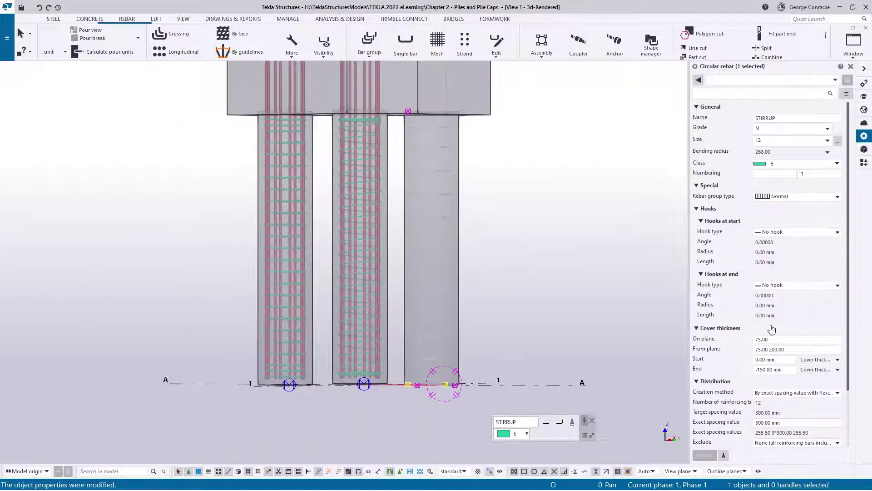
left_click(791, 349)
left_click_drag(792, 349, 736, 351)
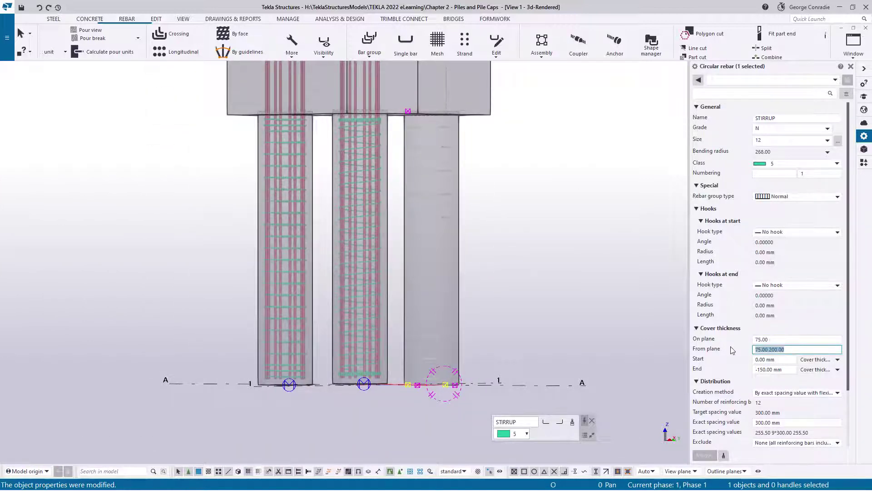
type("1")
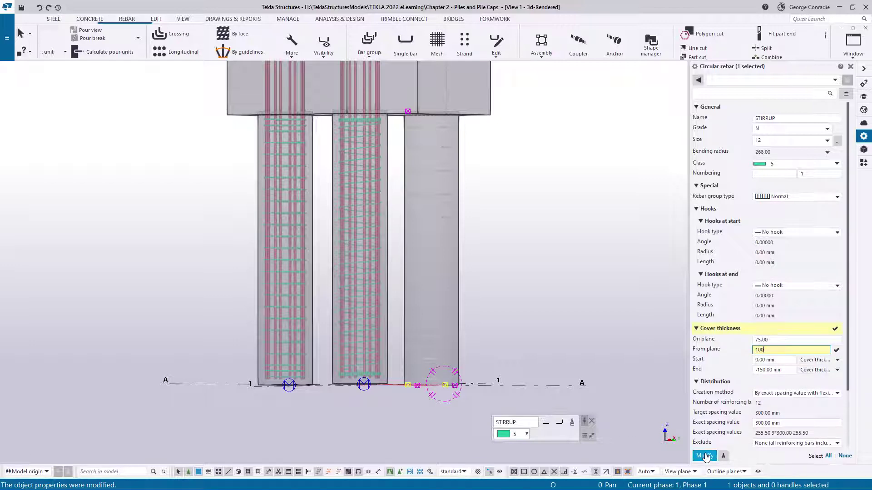
left_click(705, 455)
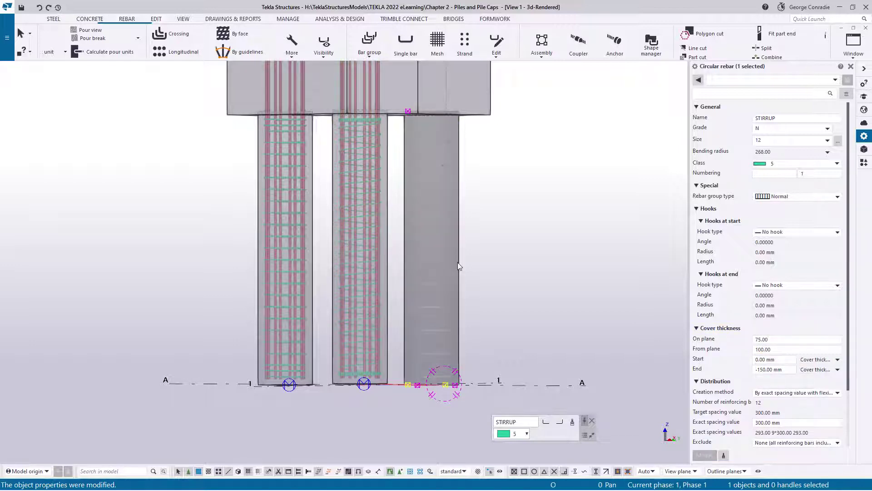
Distribute the circular stirrups with Equal distribution by target spacing value, using a target spacing of 150 mm
scroll(458, 261, "up", 3)
middle_click_drag(459, 261, 501, 203)
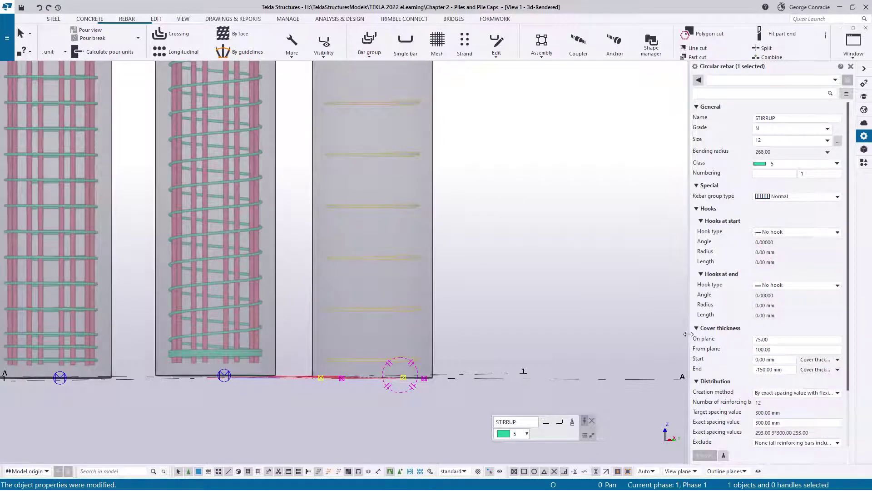
left_click_drag(688, 336, 631, 347)
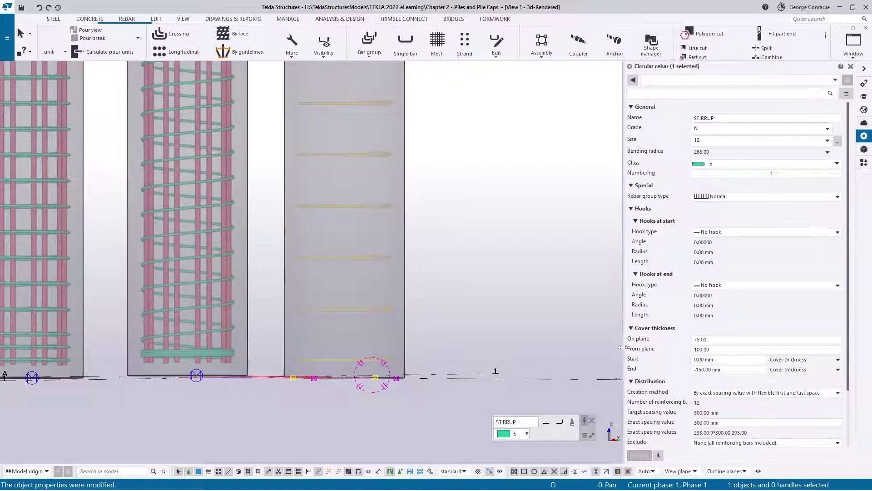
scroll(655, 349, "down", 2)
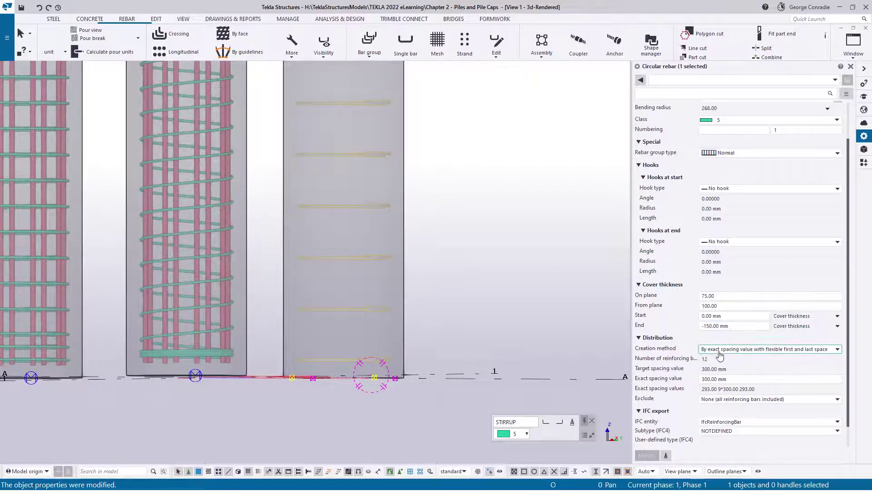
left_click(791, 353)
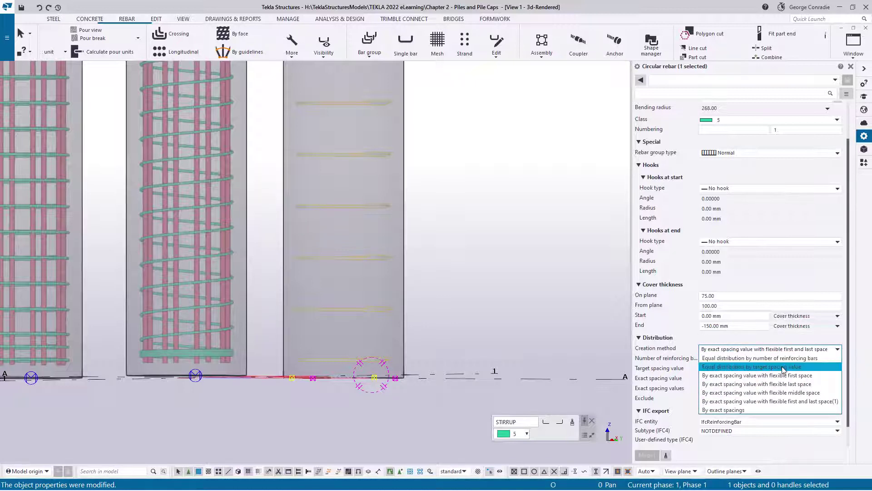
left_click(784, 367)
left_click_drag(735, 368, 657, 373)
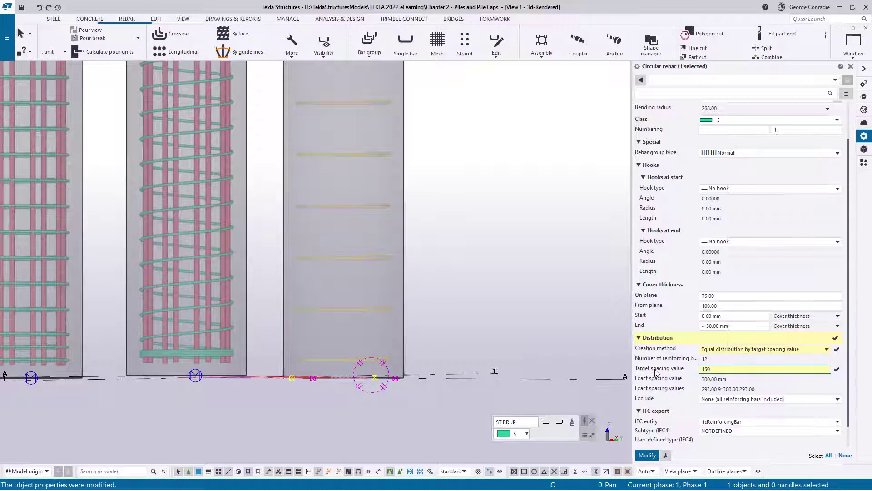
left_click(648, 454)
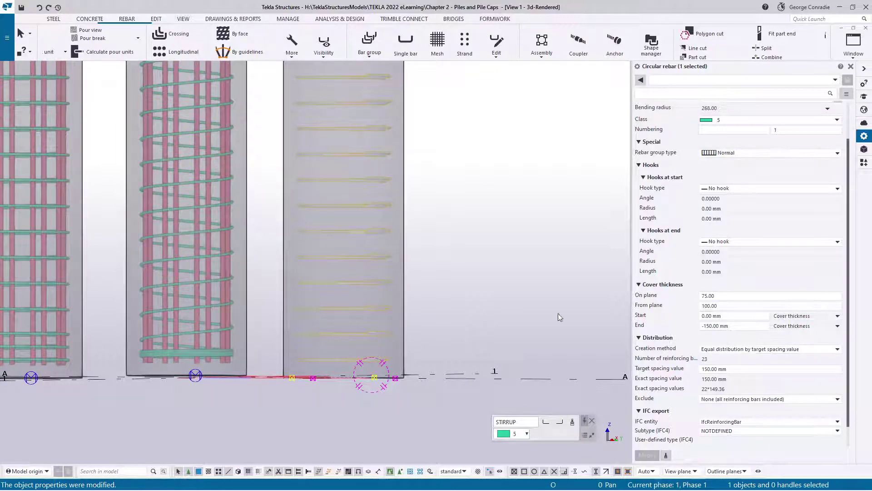
Change the stirrup distribution to By exact spacings, with exact spacing values 2*28 22*150 2*28
left_click(748, 354)
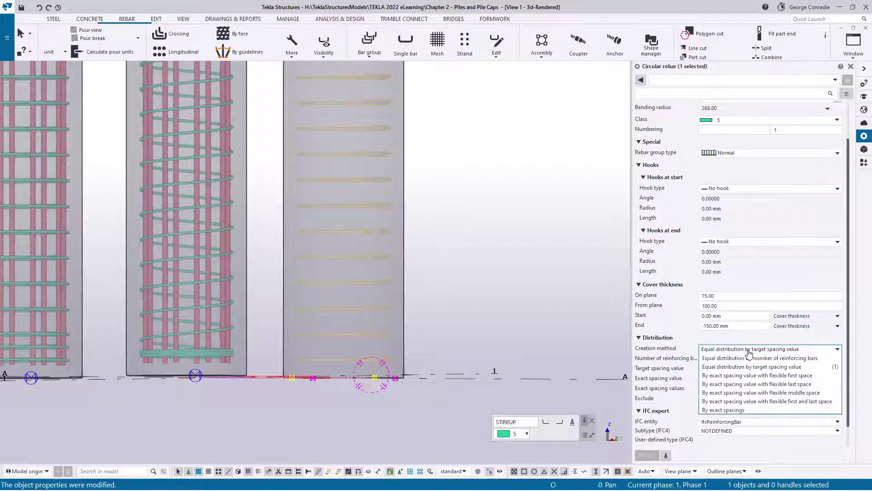
left_click(739, 413)
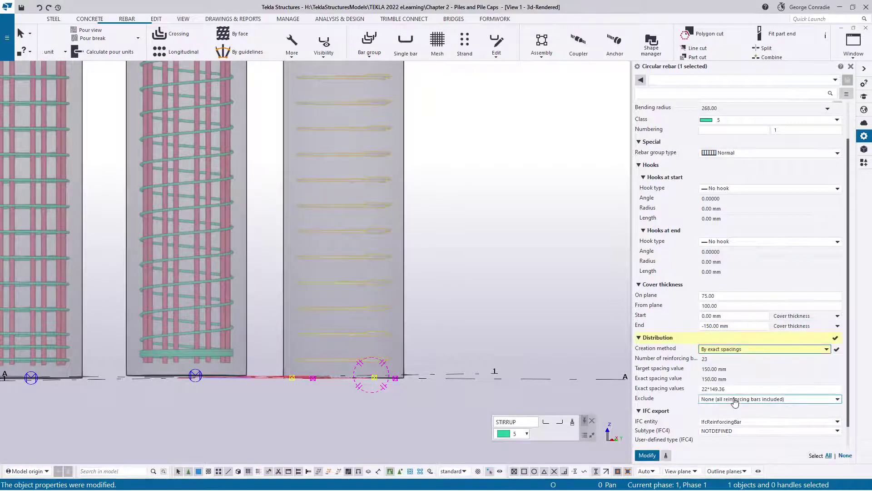
left_click(753, 389)
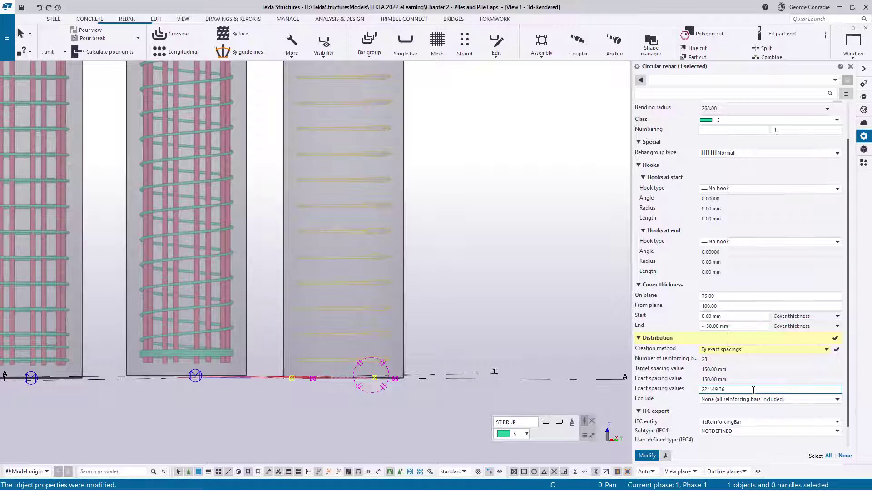
type("2*")
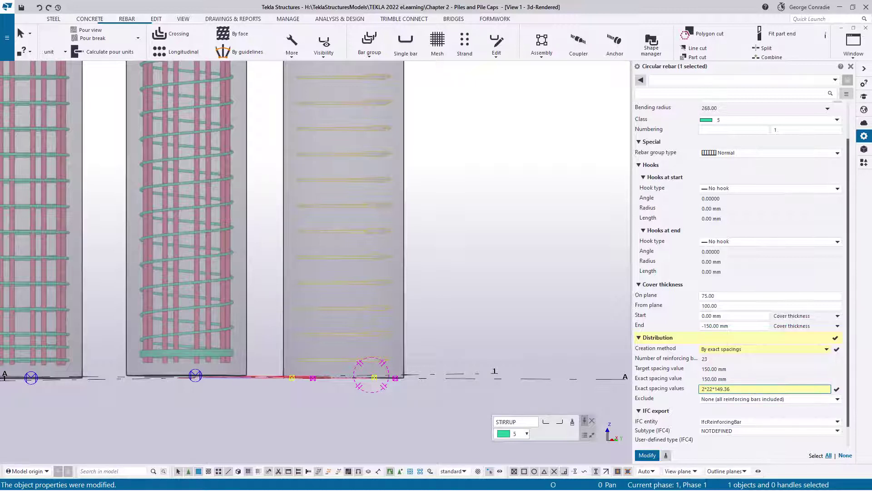
scroll(382, 358, "up", 6)
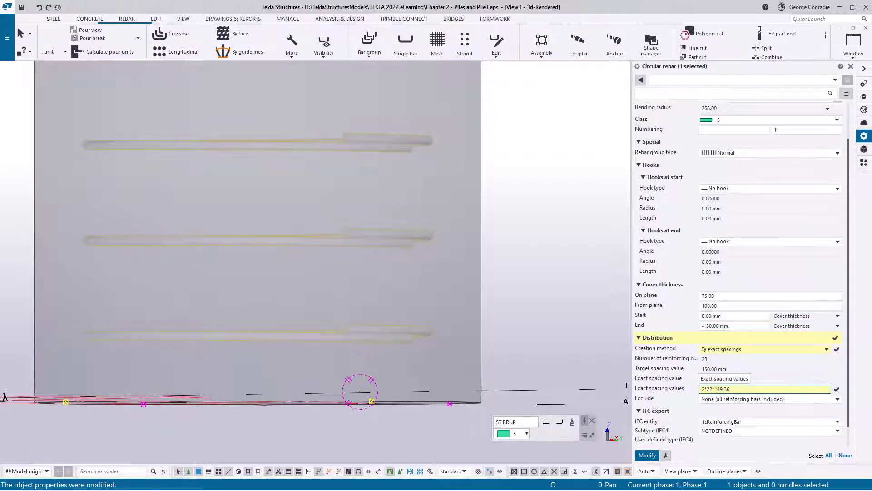
left_click(706, 388)
type("28")
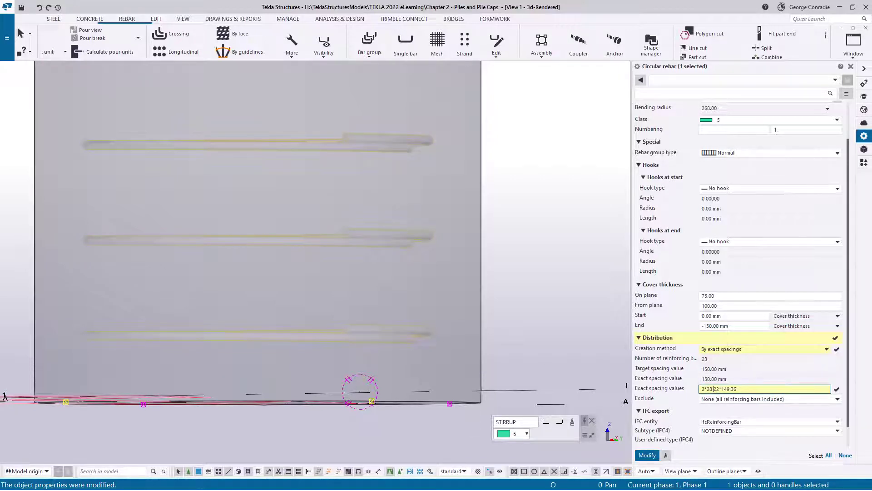
key("BackSpace")
key("BackSpace")
key("BackSpace")
key("BackSpace")
type("2*28")
left_click(649, 455)
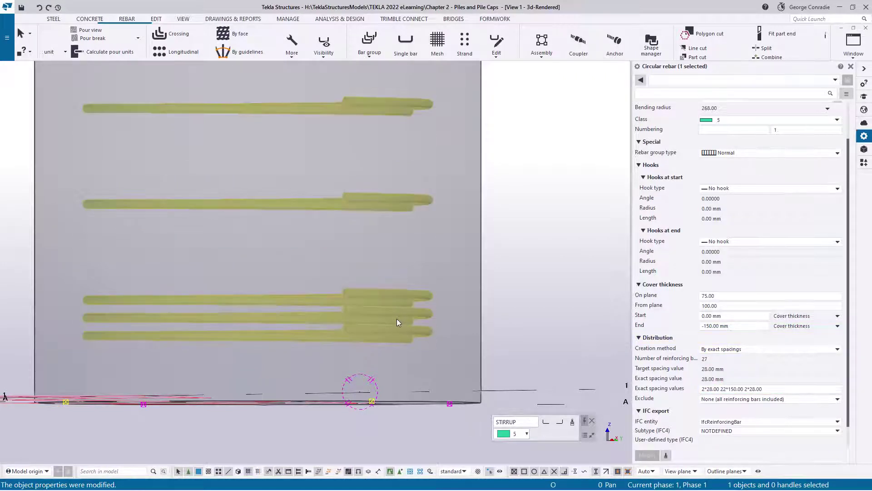
Examine the close-spaced stirrups at the base of the pile and their extent at the pile cap
scroll(396, 318, "up", 5)
middle_click_drag(397, 305, 420, 313)
scroll(419, 312, "up", 2)
scroll(418, 312, "down", 3)
scroll(419, 312, "down", 5)
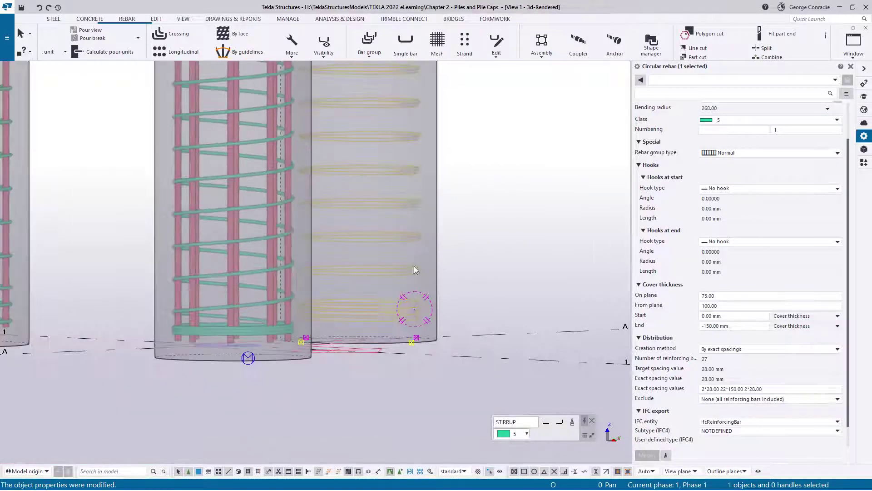
middle_click_drag(413, 195, 418, 318)
scroll(376, 172, "up", 5)
mouse_move(376, 184)
middle_mouse_down("ctrl")
mouse_move(353, 179)
mouse_move(384, 187)
mouse_move(326, 182)
mouse_move(347, 187)
middle_mouse_up("ctrl")
scroll(347, 187, "down", 3)
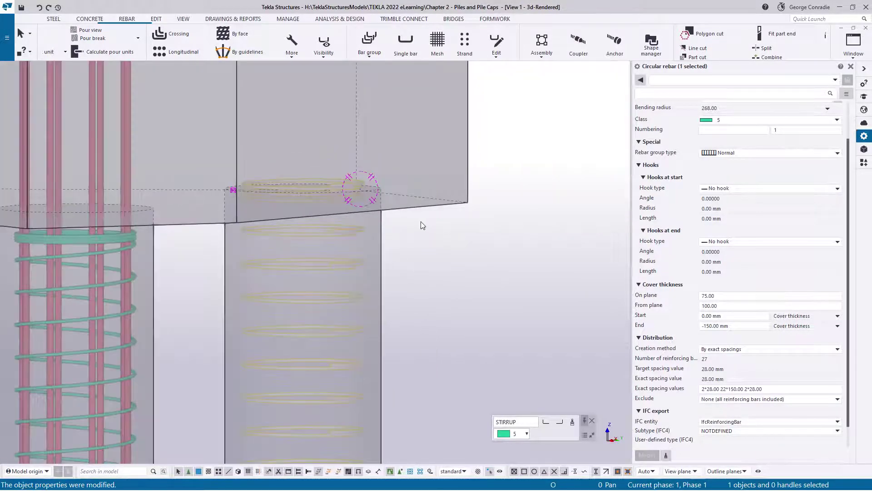
Switch to View 2 and set the stirrups' exact spacing values to 2*28 21*150 2*28
key("ctrl+Tab")
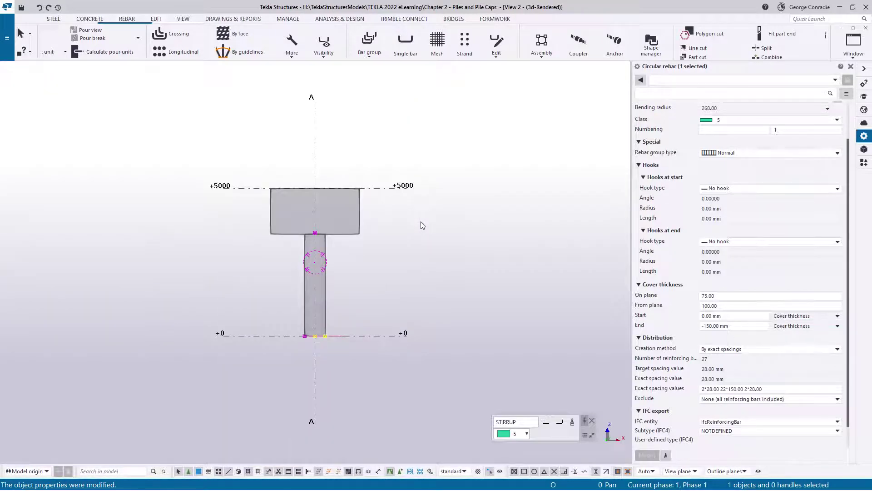
key("ctrl+p")
key("ctrl+p")
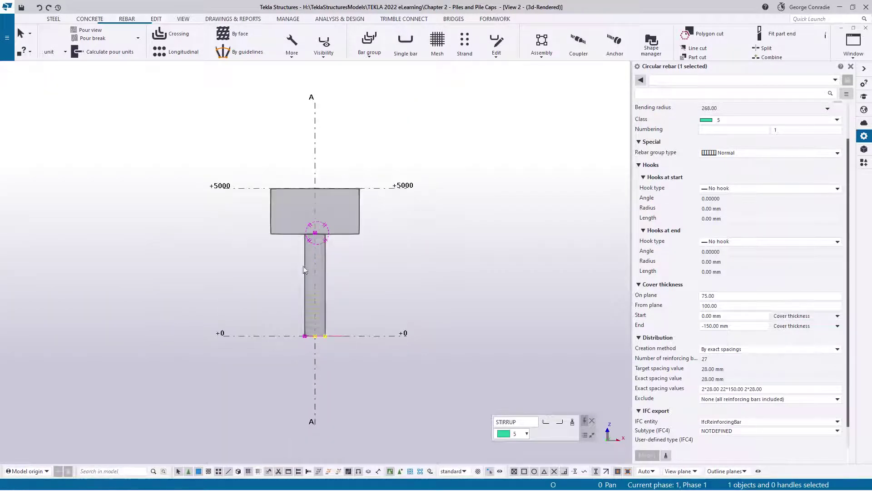
scroll(307, 264, "up", 5)
scroll(397, 259, "up", 2)
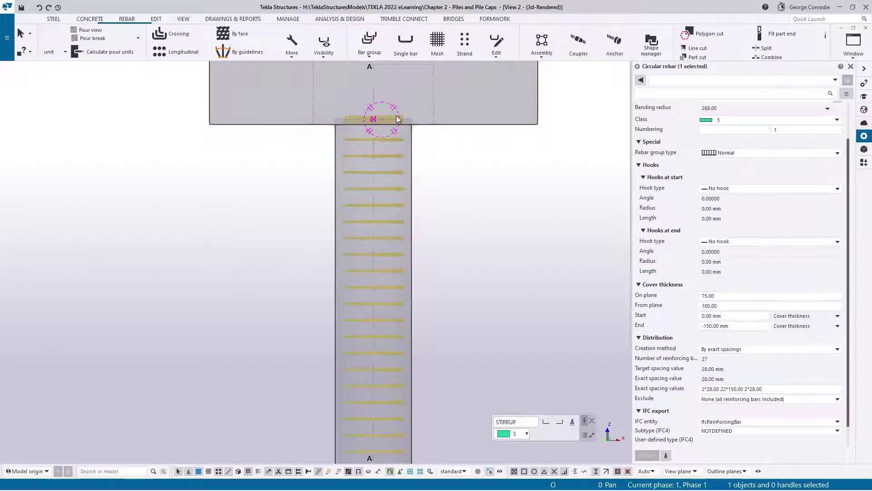
scroll(408, 167, "down", 3)
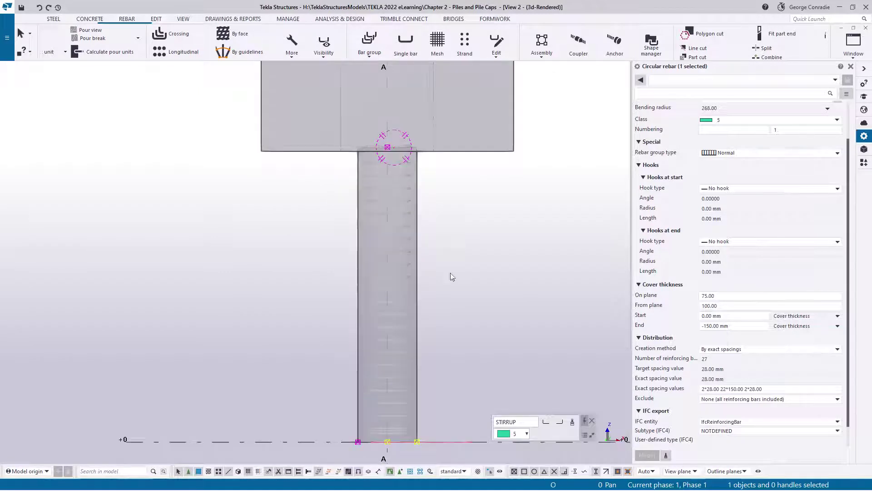
left_click(722, 388)
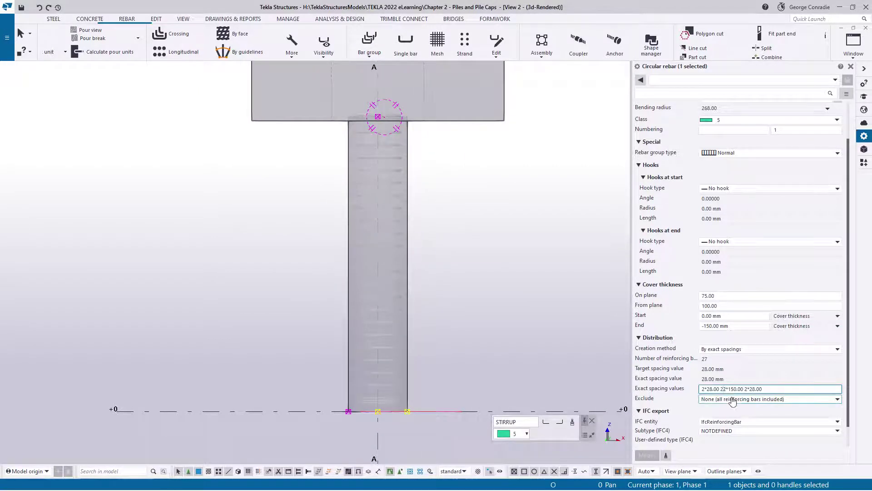
key("Delete")
type("1")
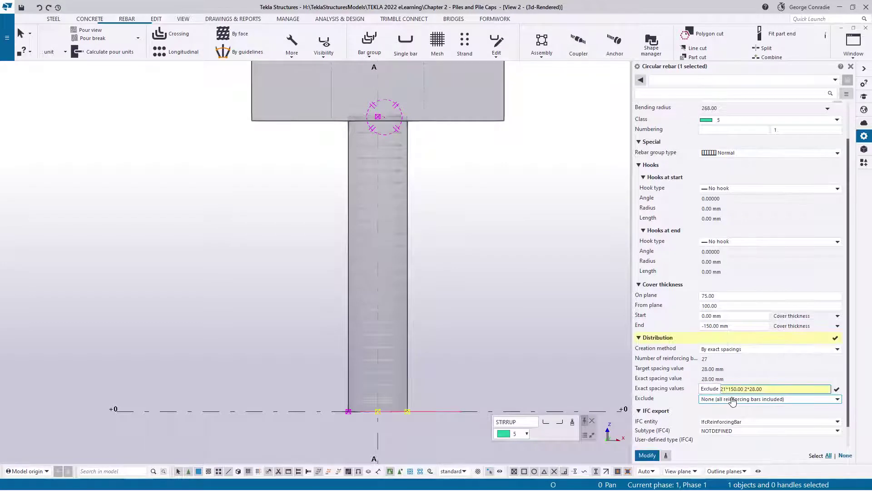
left_click(648, 454)
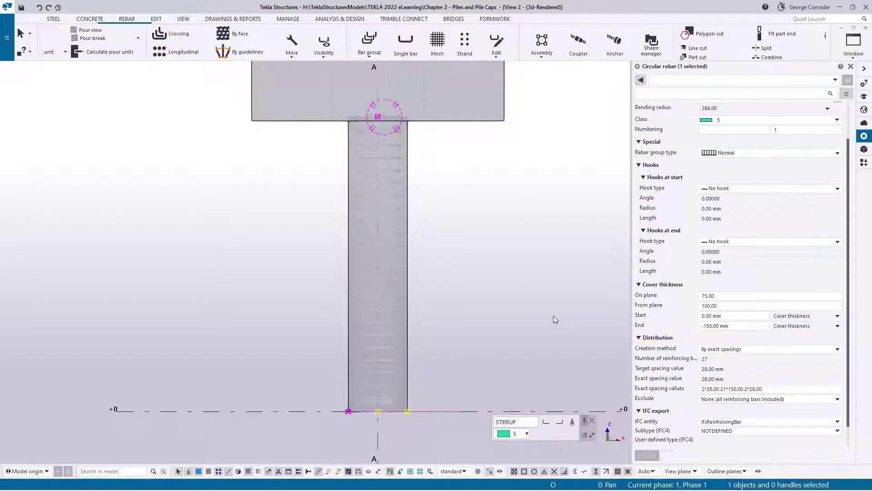
scroll(497, 224, "up", 2)
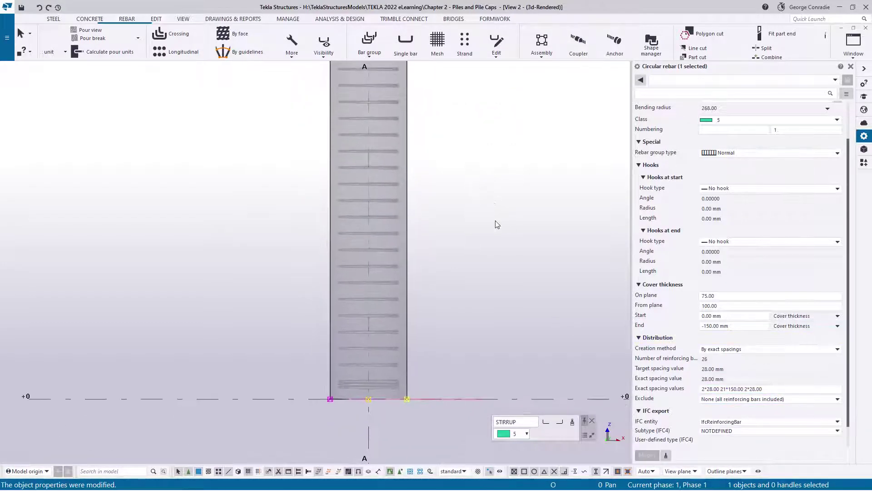
middle_click_drag(490, 205, 499, 247)
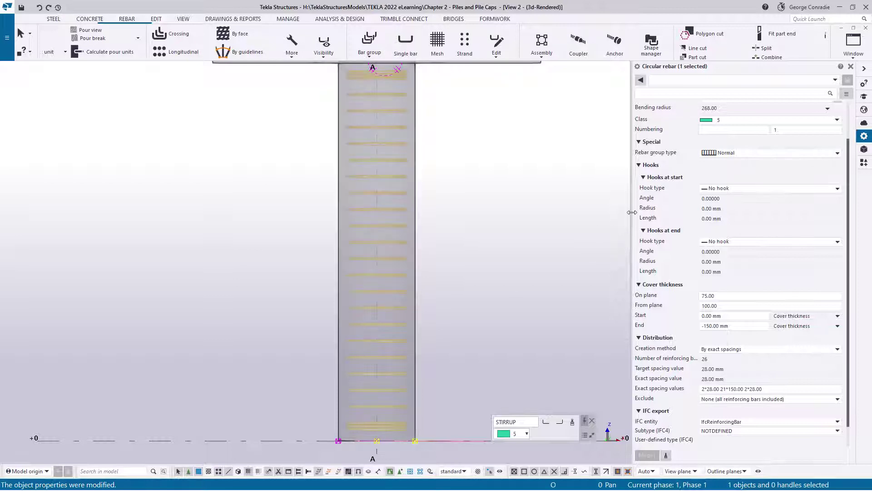
Change the circular stirrups' rebar group type to Spiral and apply it to the pile reinforcement
left_click(720, 153)
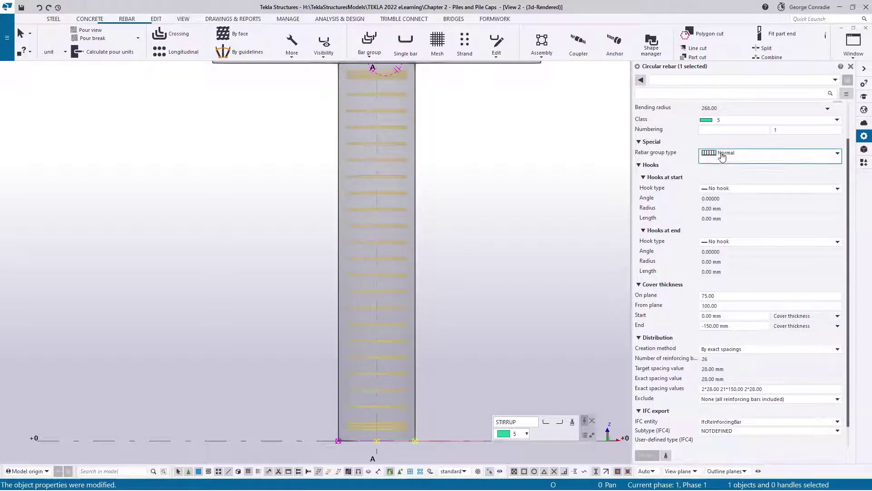
left_click(723, 170)
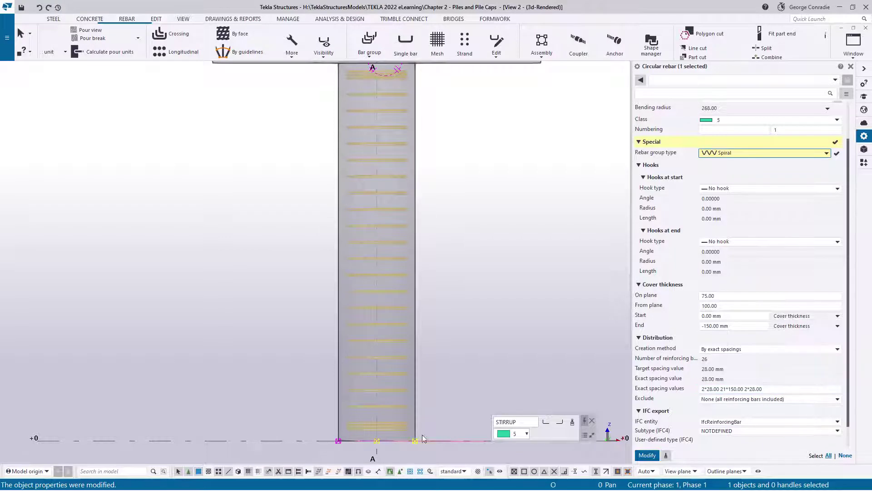
scroll(394, 432, "up", 10)
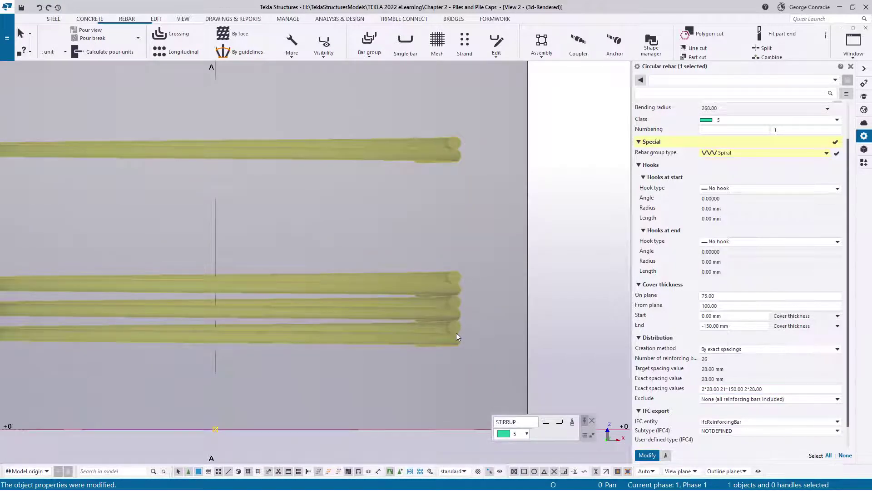
left_click(647, 455)
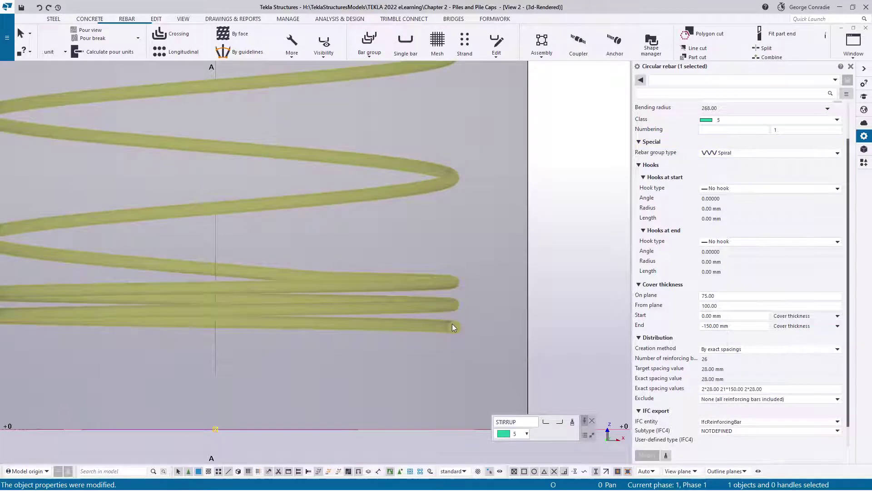
Set the spiral's exact spacing values to 2*14 21*150 2*14
left_click(711, 389)
key("BackSpace")
key("BackSpace")
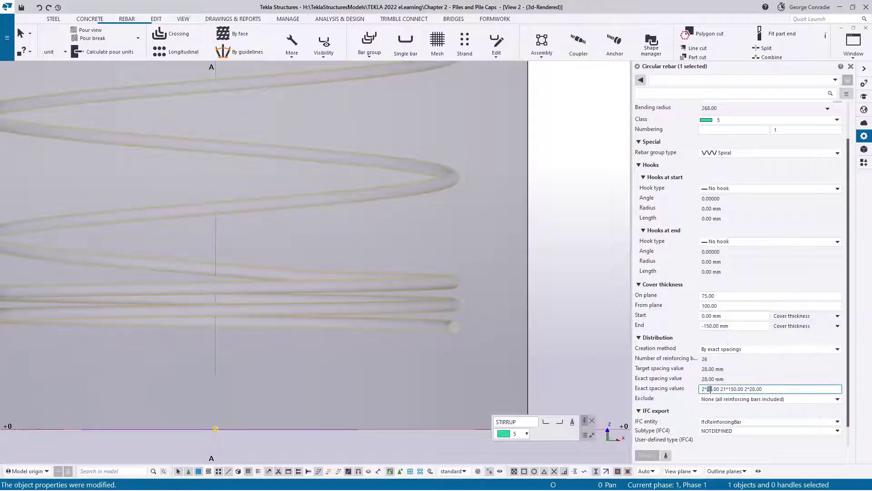
type("14")
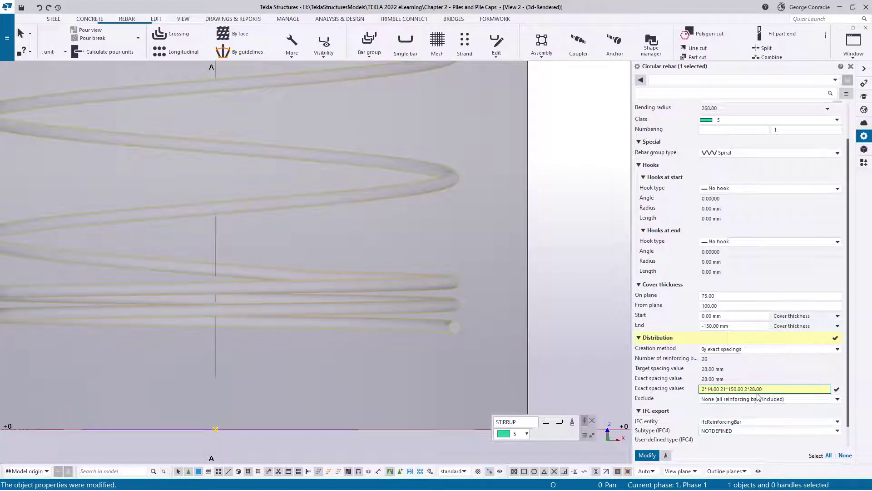
left_click(752, 389)
key("BackSpace")
key("BackSpace")
type("14")
left_click(647, 455)
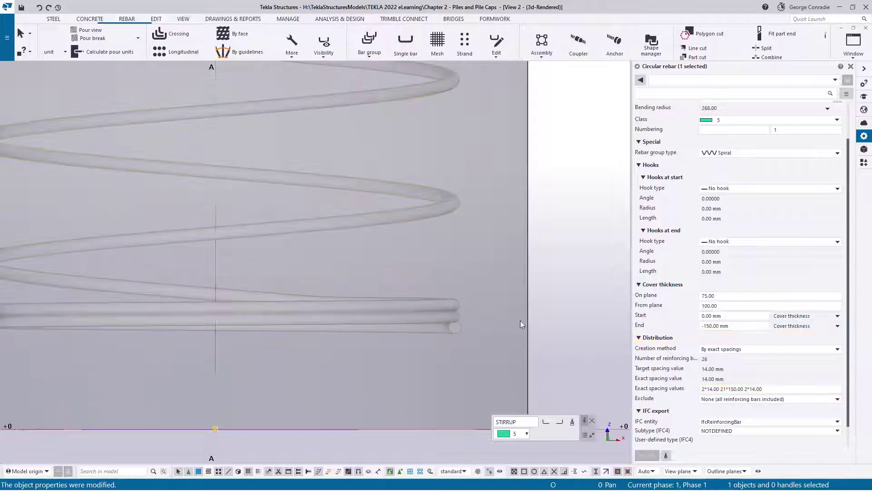
Examine the spiral's closed turns at the pile base and where it ends below the pile cap
scroll(456, 315, "down", 3)
scroll(430, 314, "down", 4)
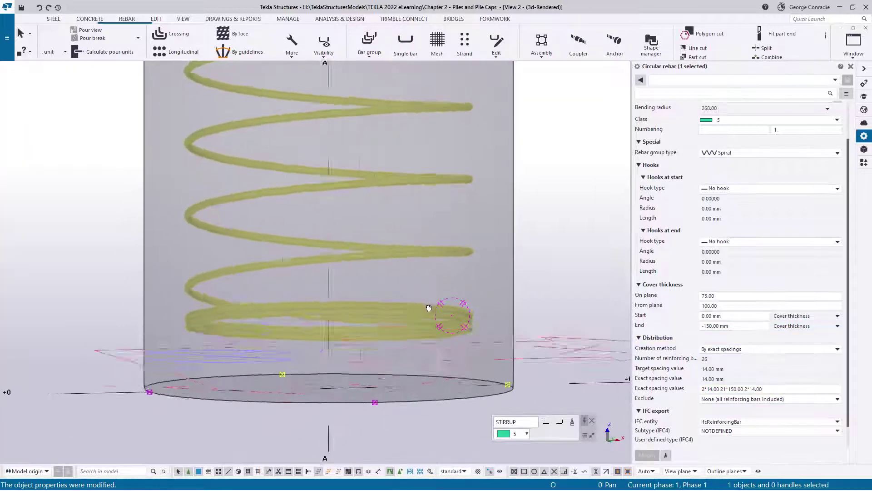
middle_click_drag(429, 313, 454, 386)
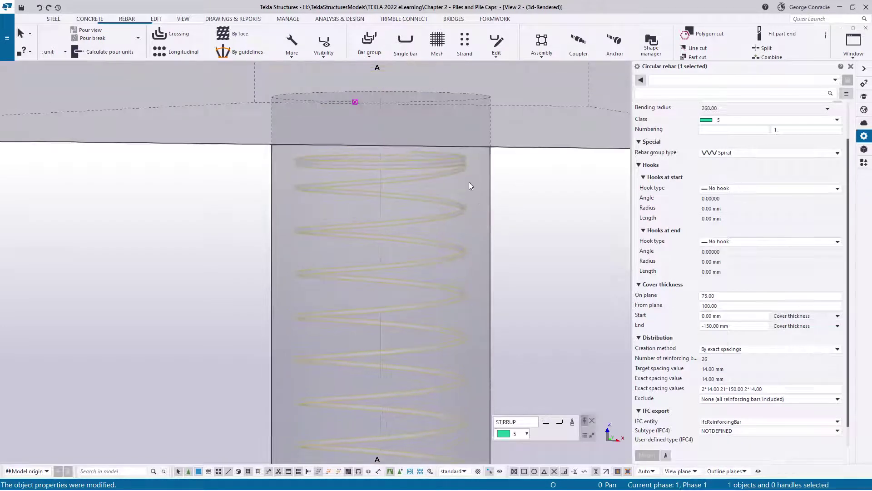
scroll(462, 156, "up", 3)
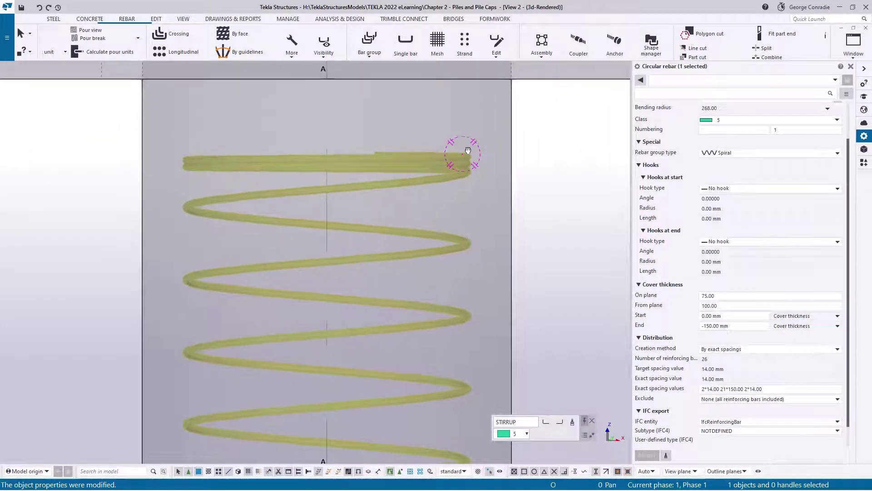
scroll(505, 181, "down", 3)
scroll(508, 182, "down", 2)
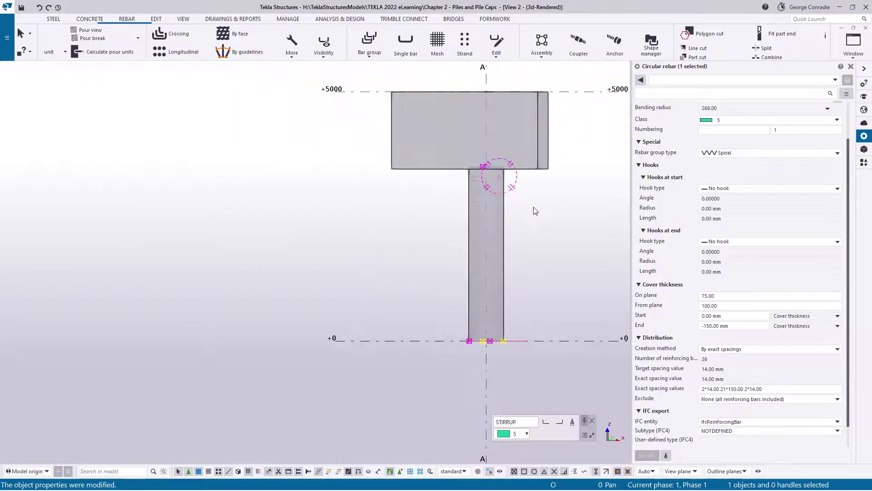
key("Home")
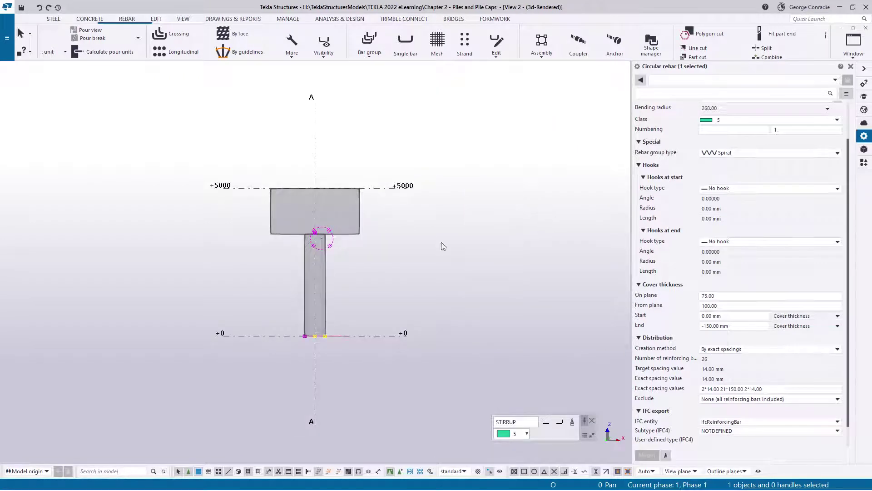
scroll(313, 251, "up", 6)
middle_click_drag(313, 250, 317, 197)
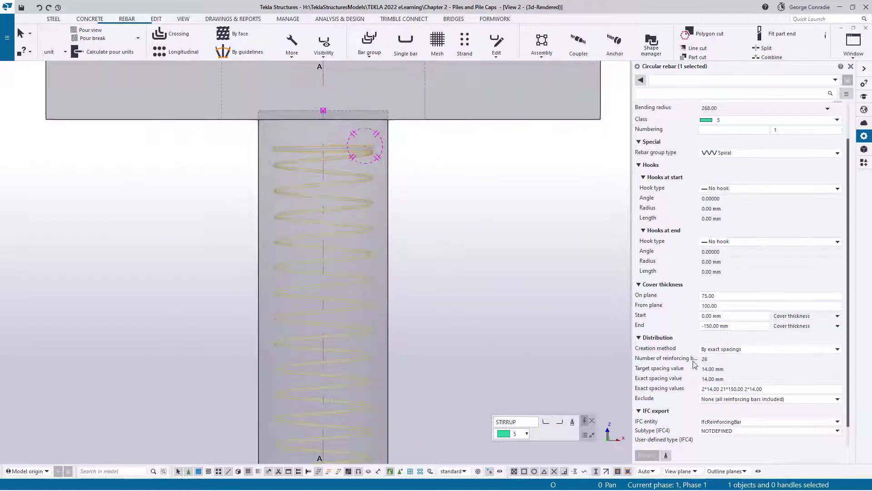
Try exact spacing values 2*14 22*150 2*14 for the spiral
left_click(724, 389)
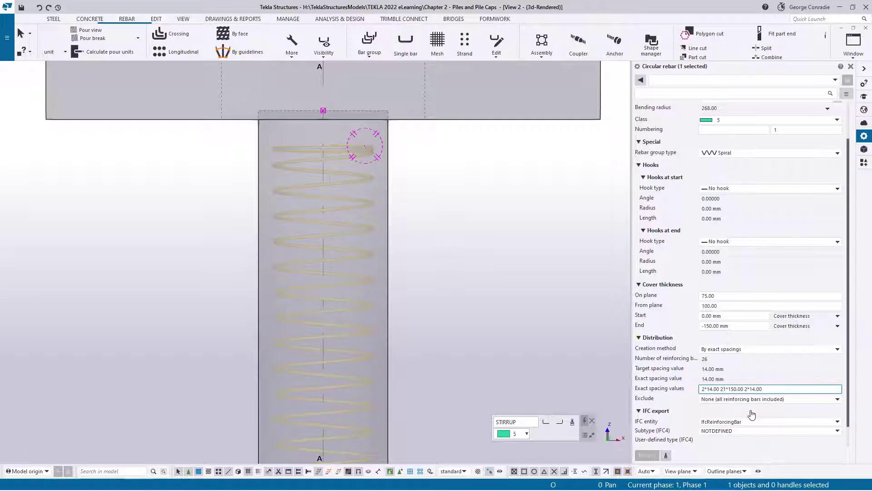
key("BackSpace")
type("2")
left_click(647, 455)
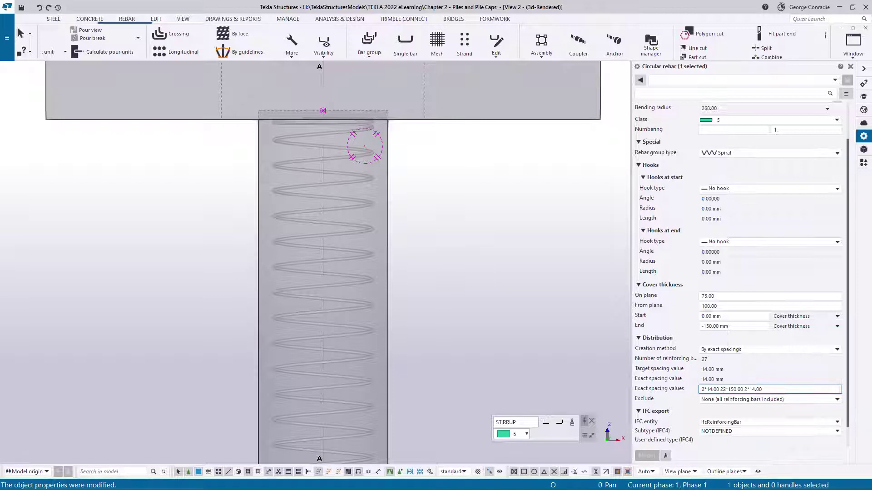
Return the spiral's exact spacing values to 2*14 21*150 2*14
left_click(726, 389)
key("BackSpace")
type("1")
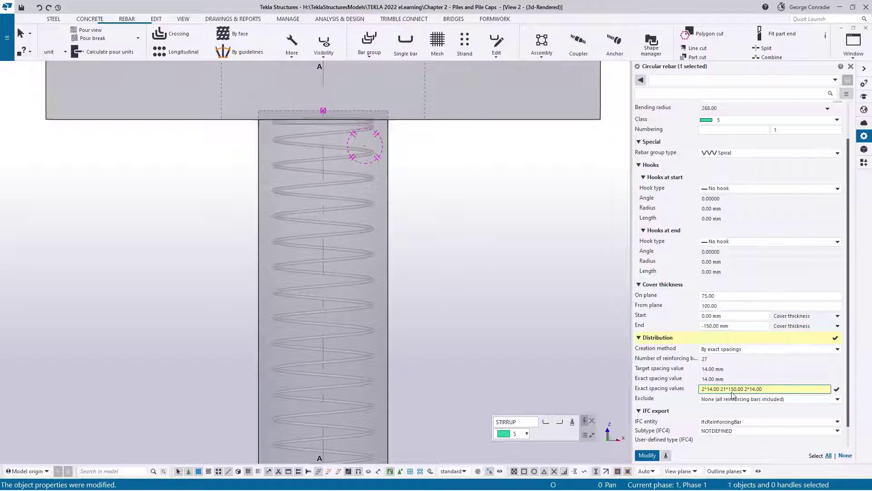
left_click(655, 456)
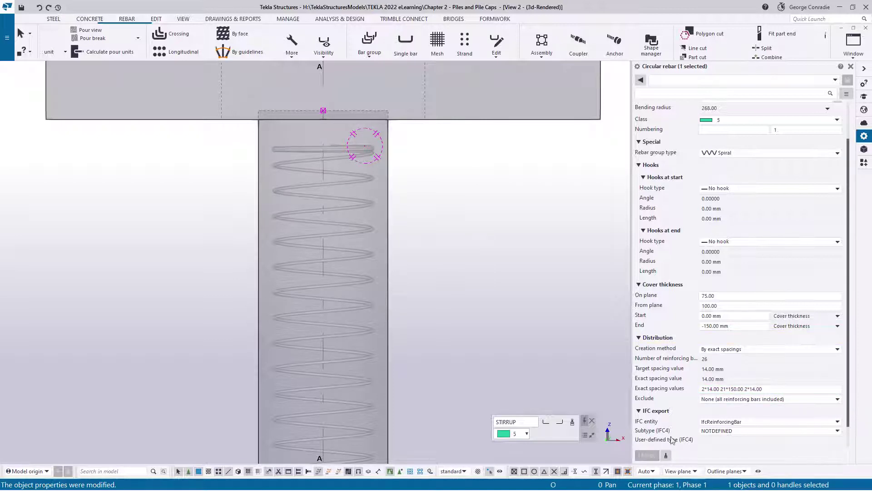
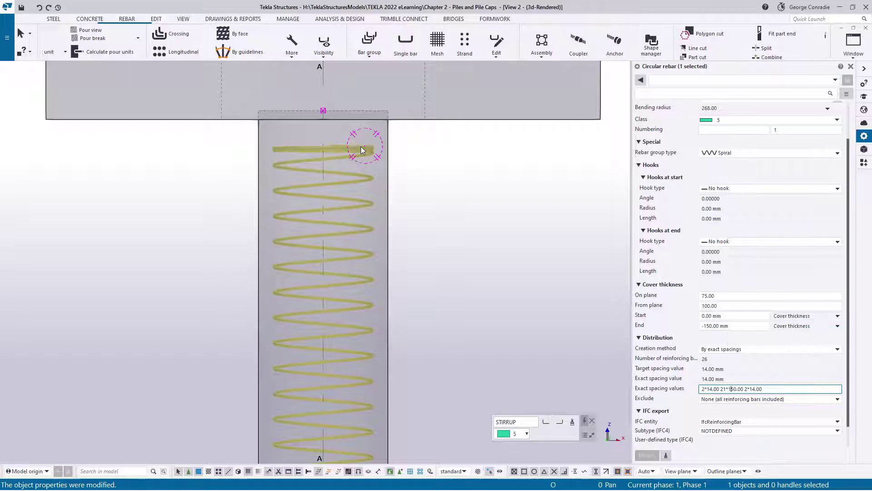
Set the rebar group type back to Normal with exact spacing values 2*28 21*150 2*28
scroll(416, 172, "down", 4)
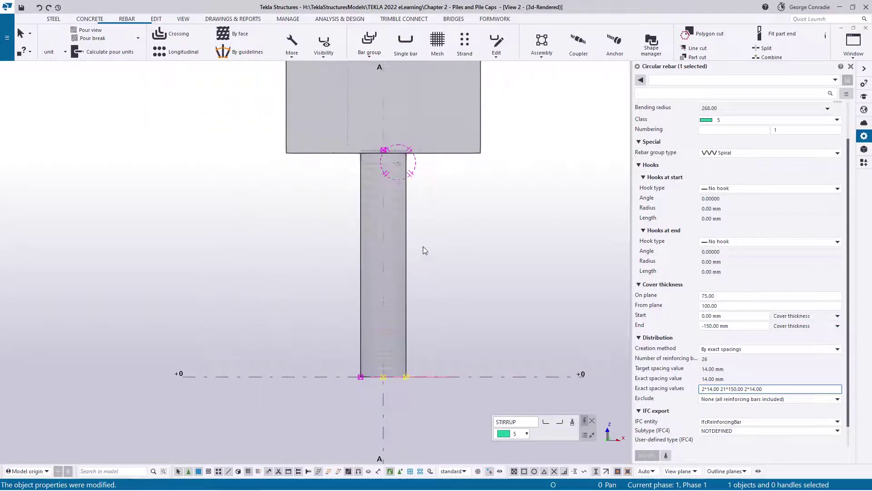
middle_click_drag(424, 250, 407, 189)
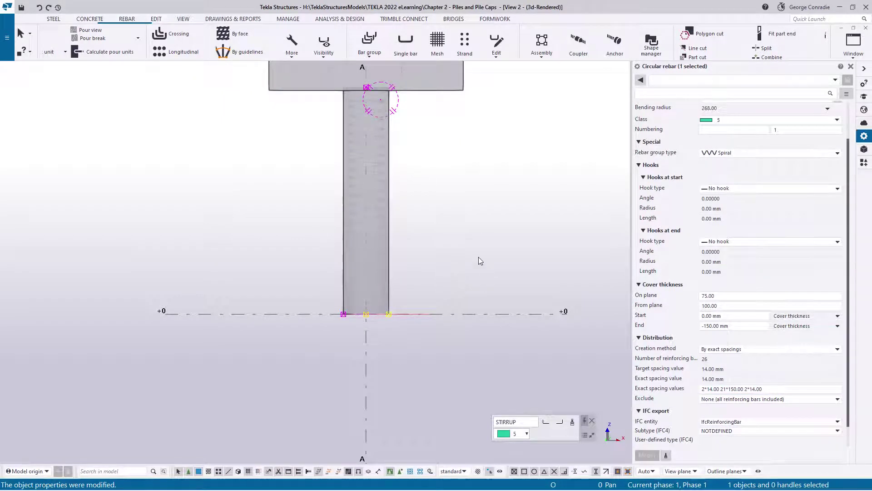
left_click(722, 153)
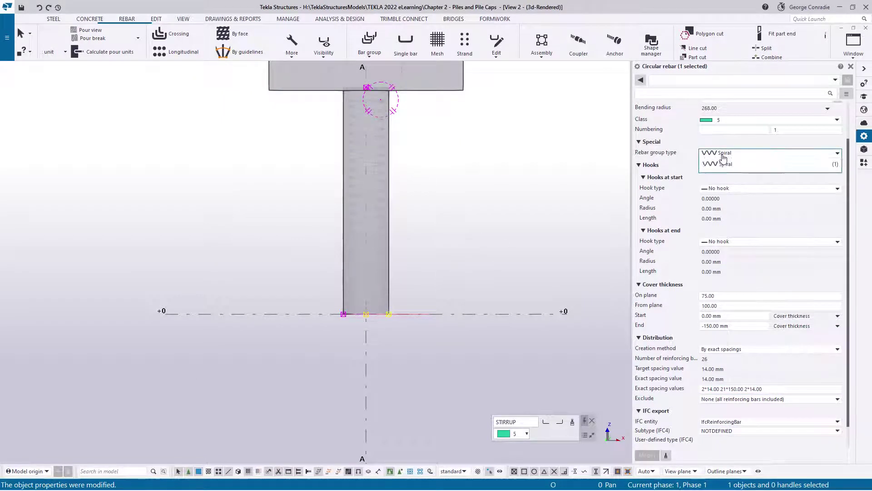
left_click(724, 163)
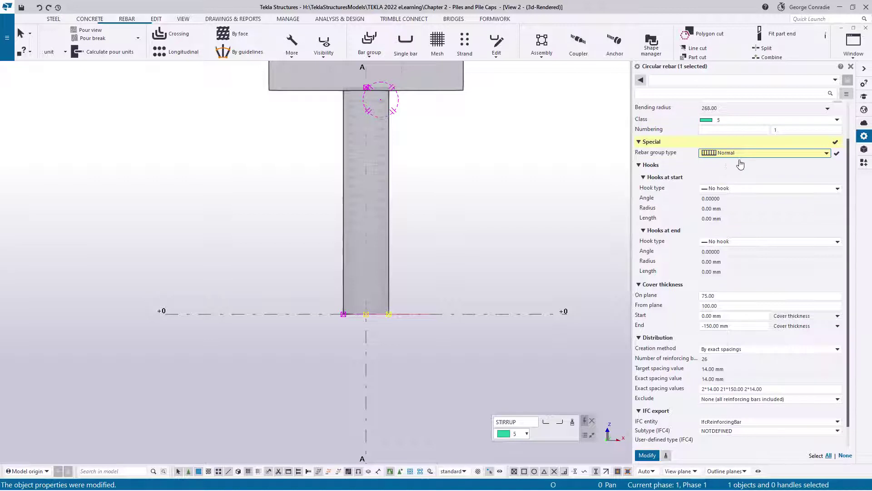
left_click(710, 389)
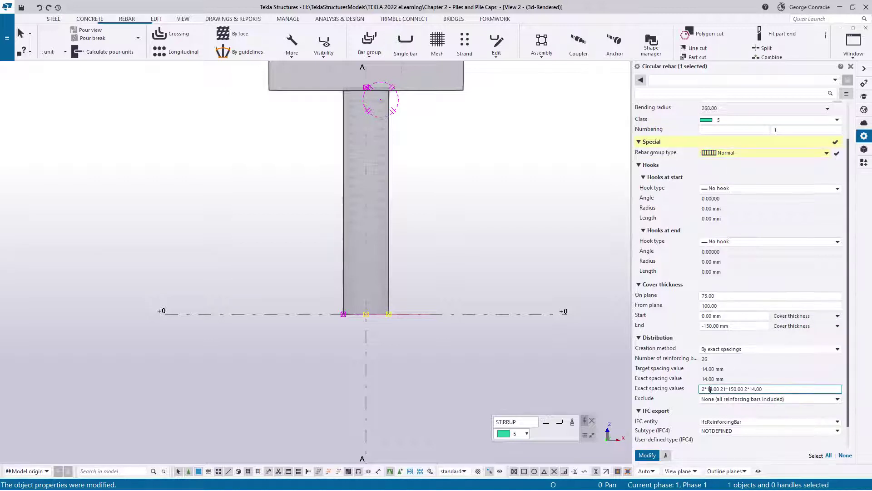
type("28")
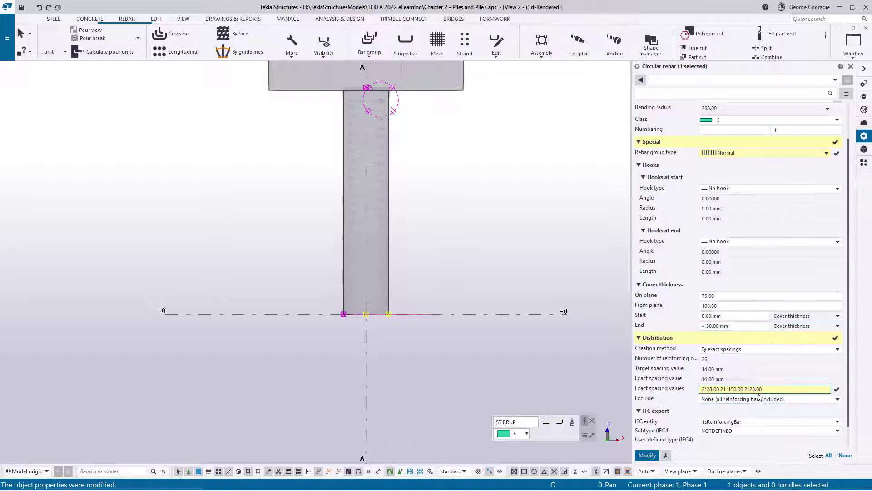
left_click(646, 456)
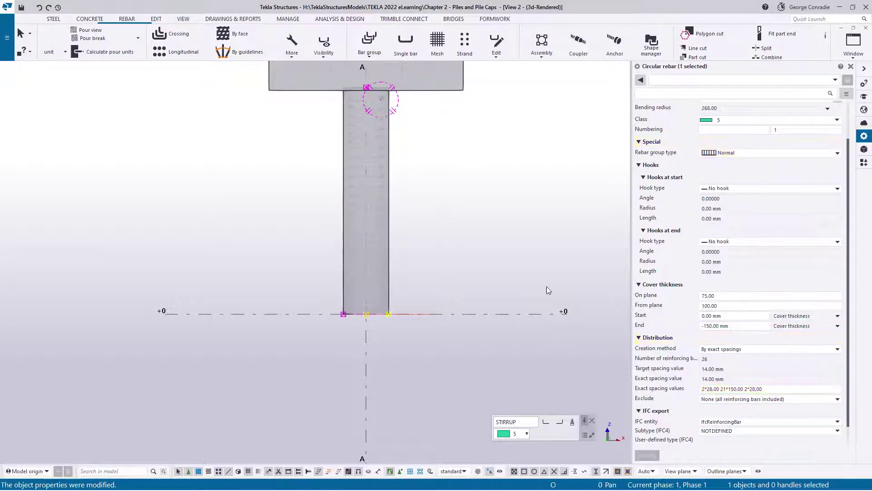
Reselect the stirrup group and examine its close-spaced bars and bar-end overlaps at the pile base
left_click(432, 265)
scroll(355, 331, "up", 7)
mouse_move(342, 321)
middle_mouse_down("ctrl")
mouse_move(244, 341)
mouse_move(323, 332)
middle_mouse_up("ctrl")
scroll(332, 327, "up", 2)
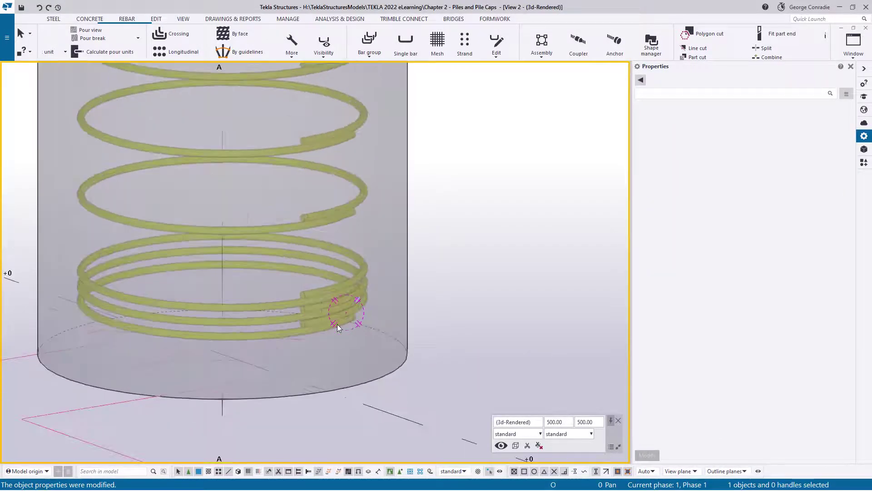
scroll(314, 318, "up", 2)
left_click(331, 322)
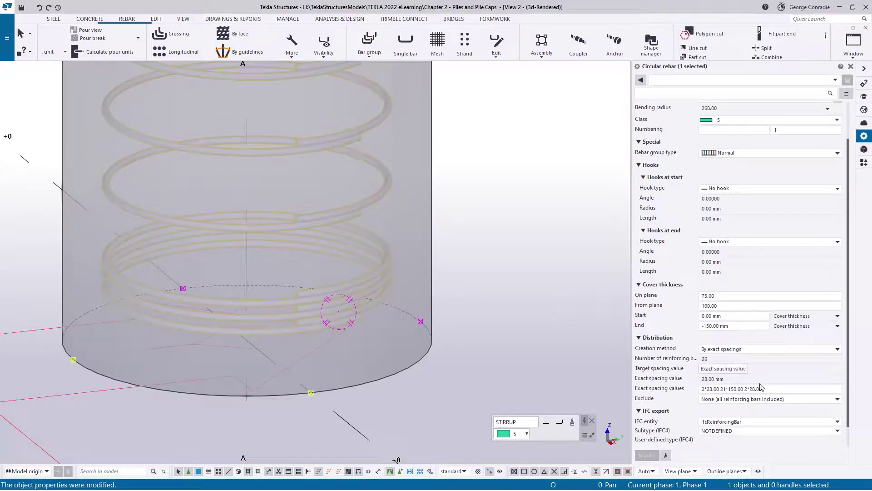
scroll(752, 414, "down", 2)
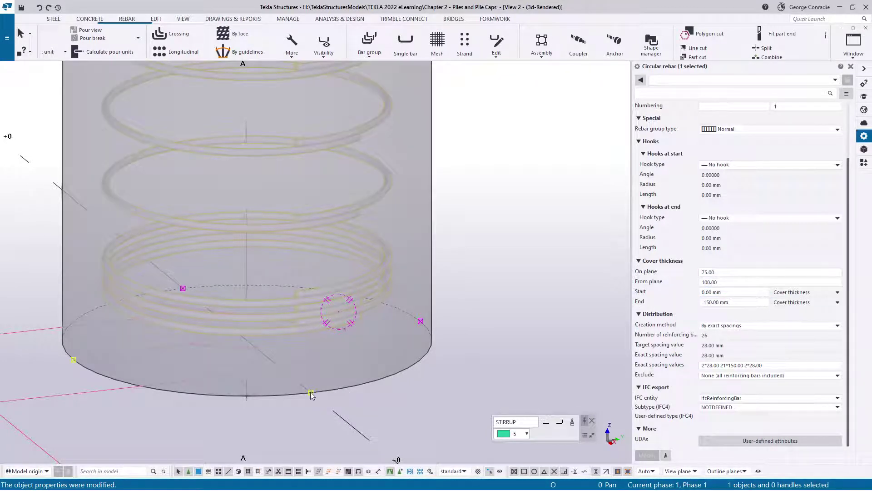
middle_click_drag(309, 391, 296, 412, "ctrl")
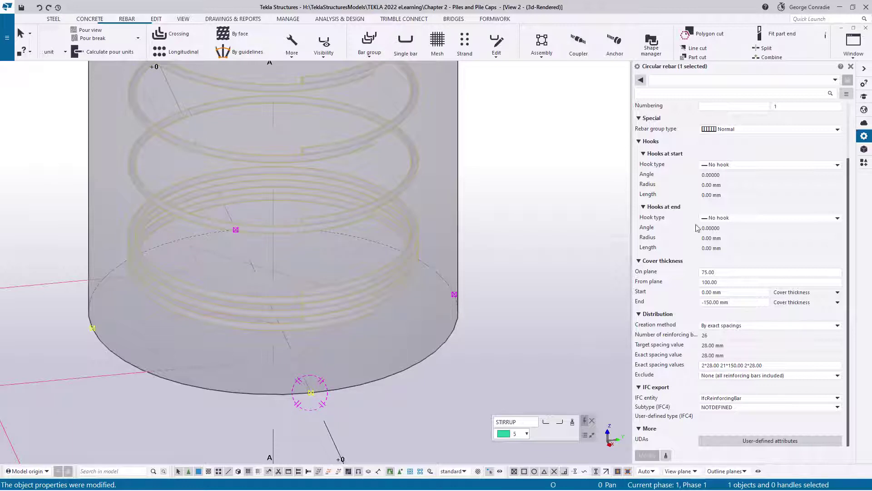
Set the stirrups' start and end cover thickness to -225 mm each
left_click(732, 282)
left_click(726, 293)
triple_click(725, 292)
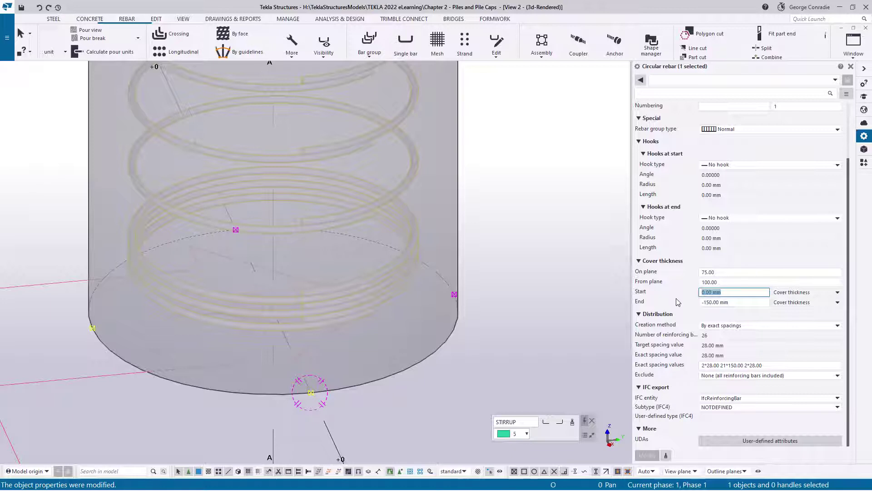
type("-")
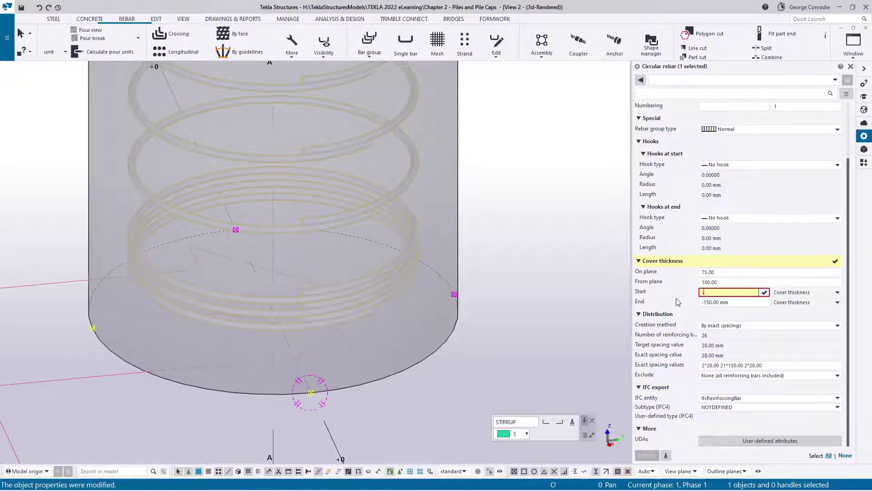
type("225")
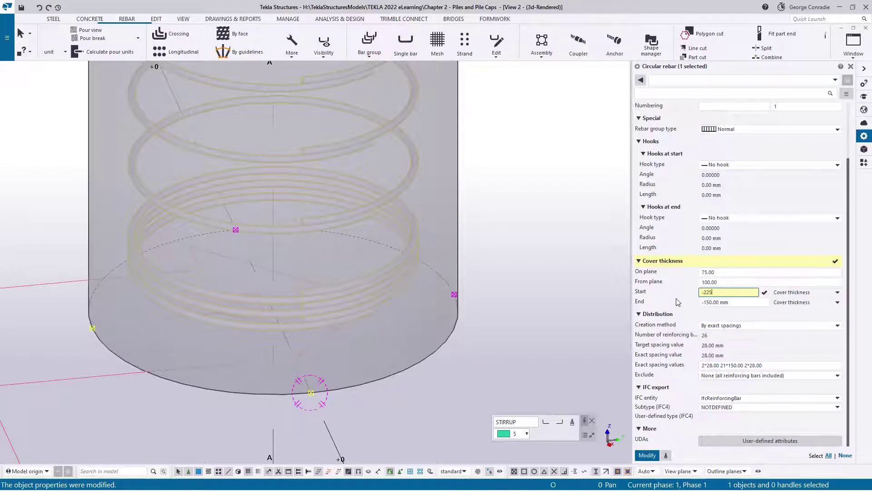
key("Tab")
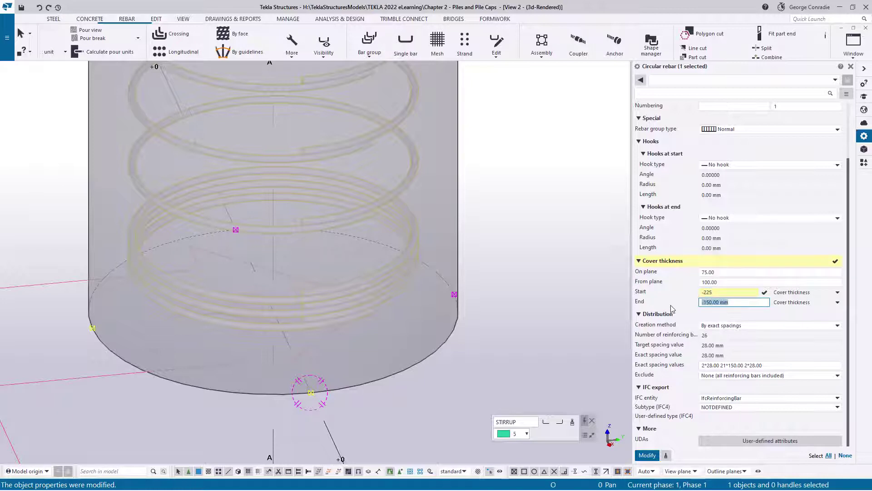
type("-22")
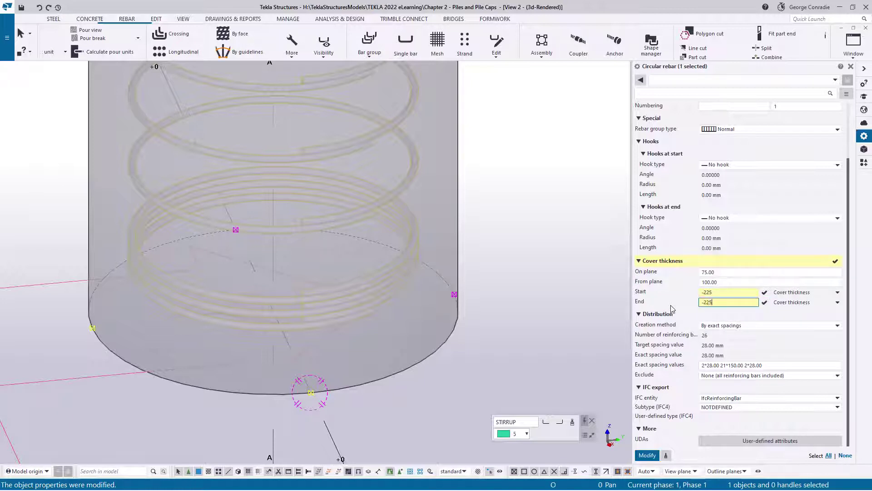
type("5")
left_click(646, 455)
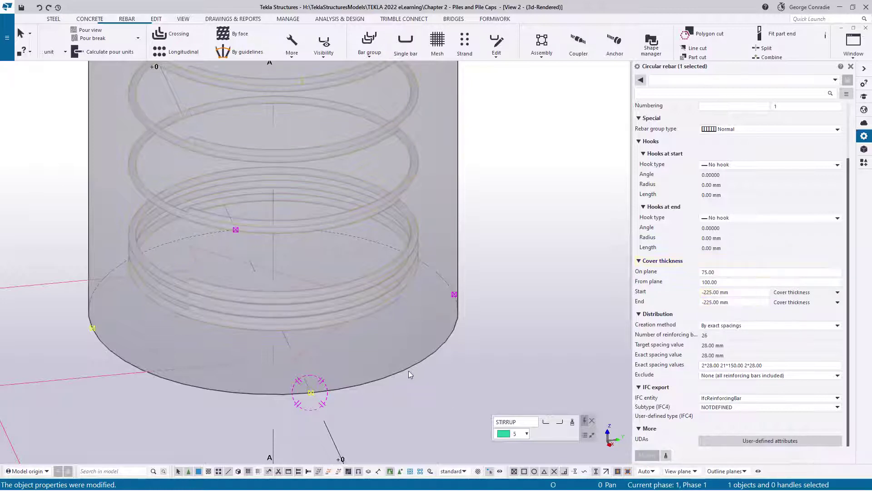
Apply Standard 180-degrees hooks at both the start and end of the pile's circular stirrups
middle_click_drag(309, 391, 287, 399, "ctrl")
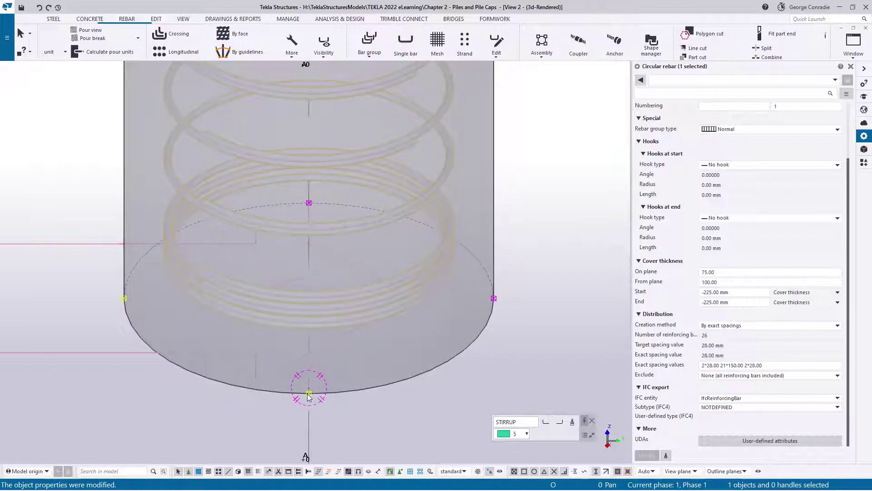
scroll(309, 396, "down", 1)
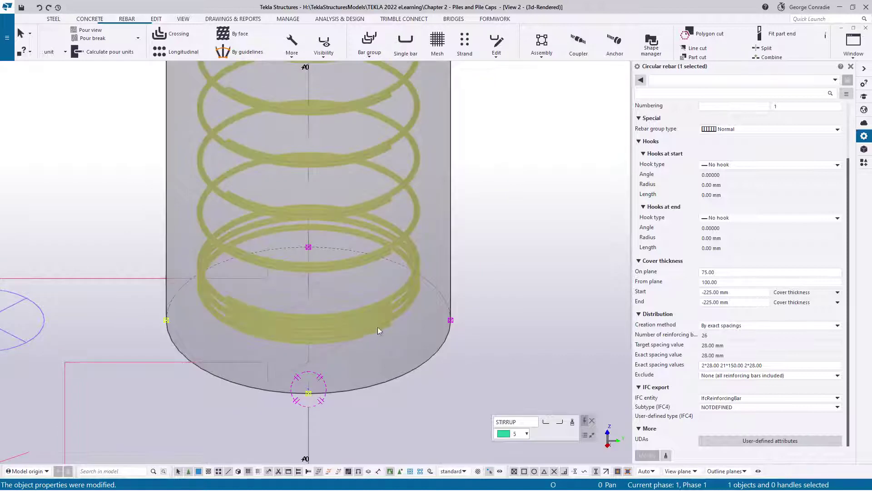
middle_click_drag(378, 326, 438, 327, "ctrl")
scroll(446, 330, "down", 1)
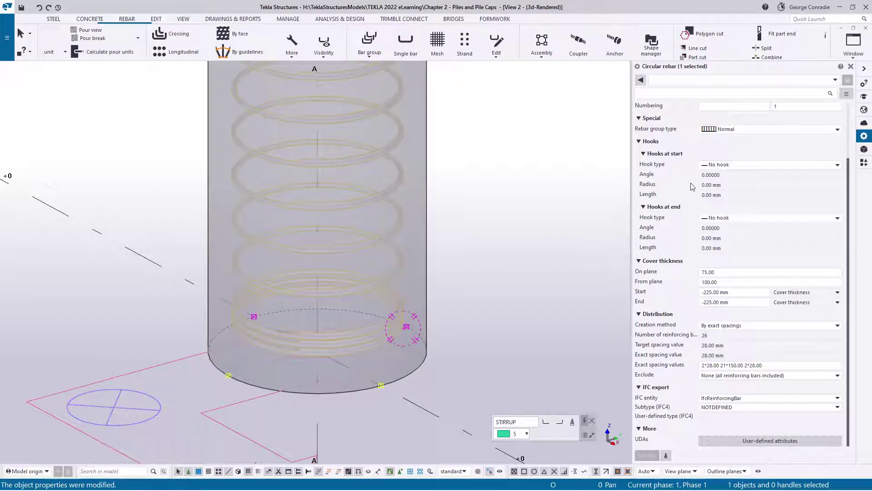
left_click(721, 166)
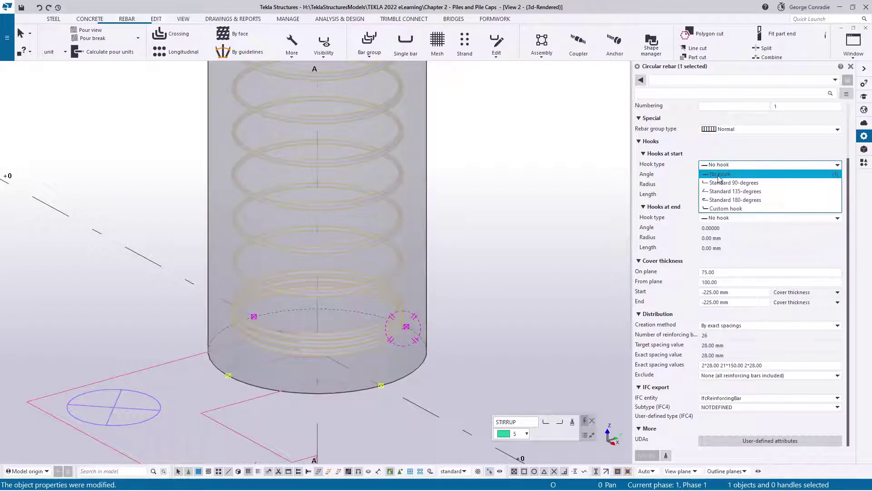
left_click(720, 202)
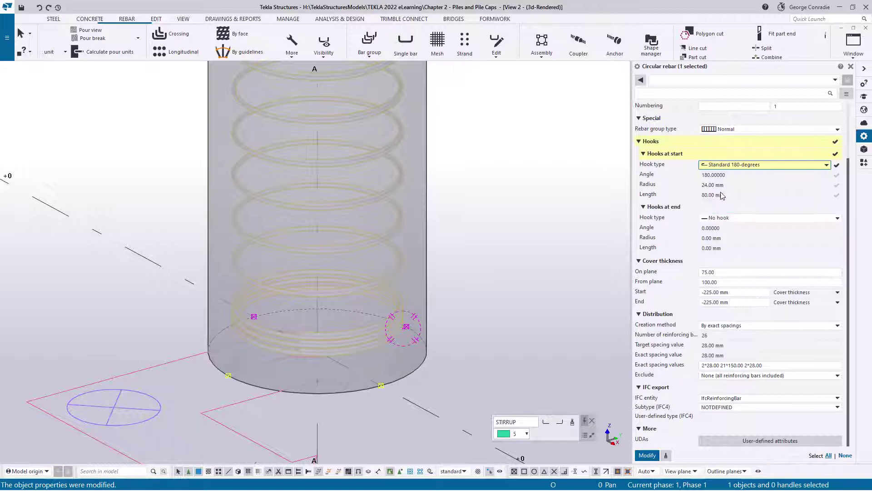
left_click(723, 218)
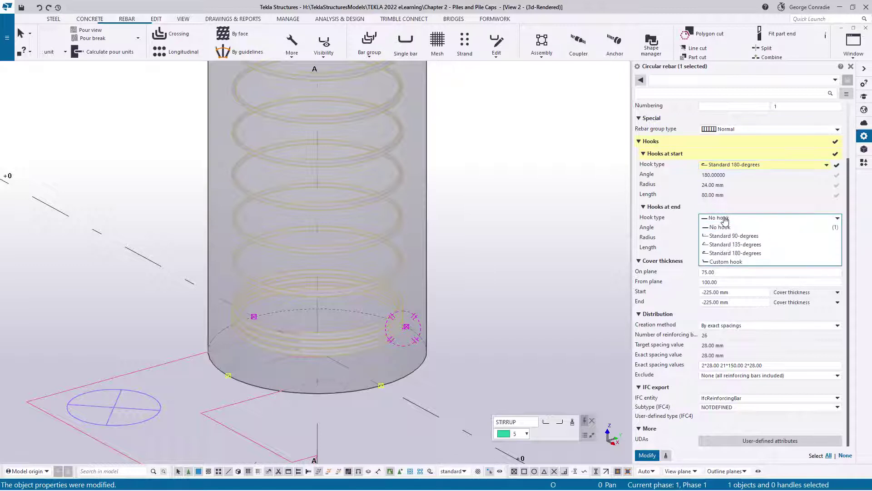
left_click(725, 253)
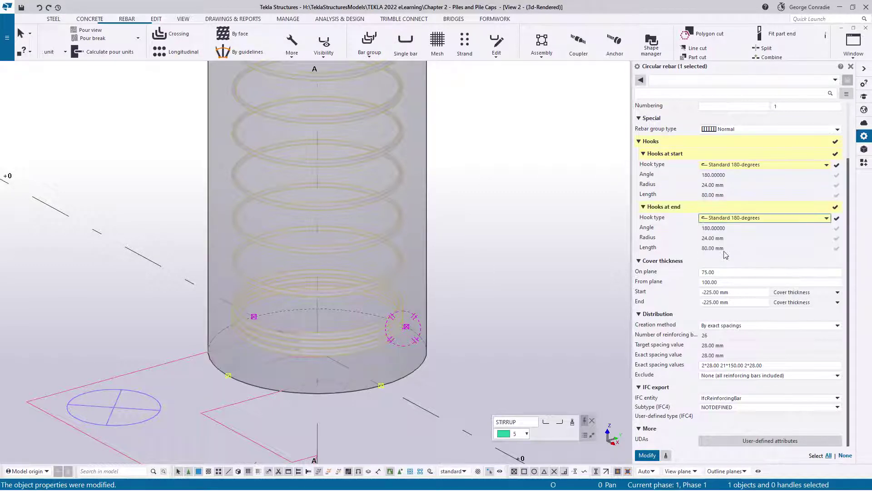
left_click(647, 455)
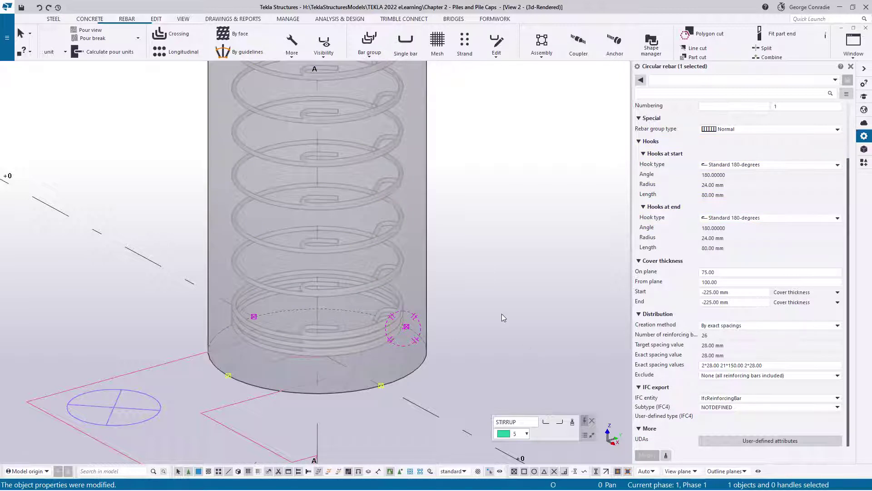
Examine the stirrups' 180-degree hooks from directly above the pile in plan, with the group deselected
key("ctrl+p")
key("ctrl+Tab")
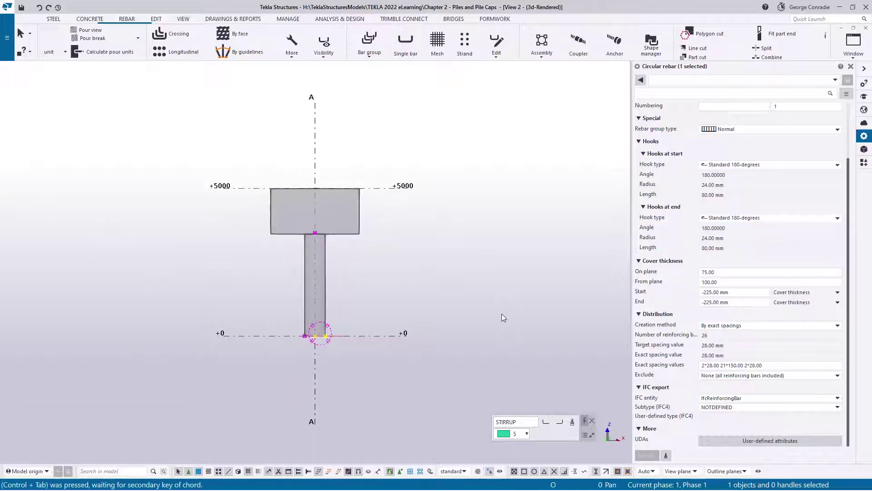
key("ctrl+Tab")
key("p")
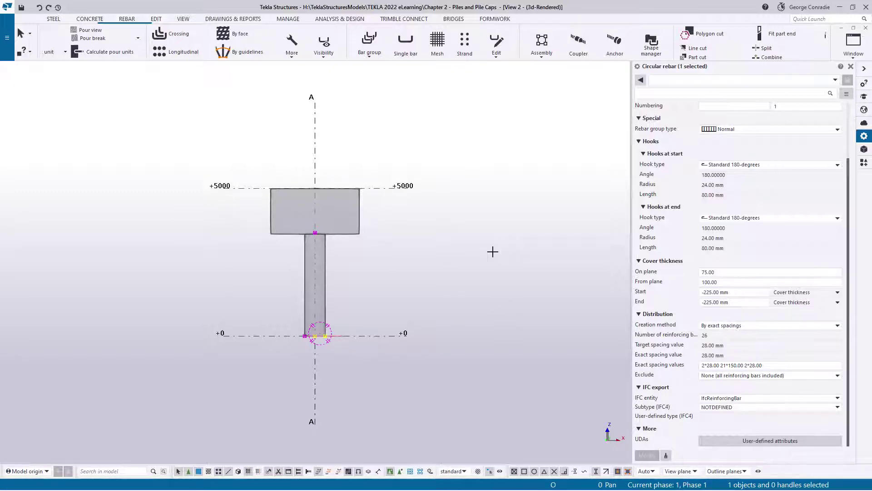
key("ctrl+Tab")
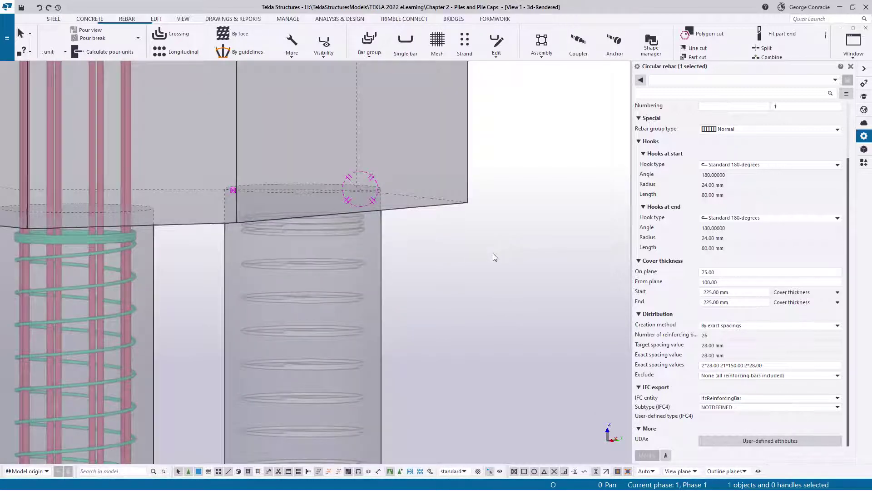
key("ctrl+p")
scroll(321, 137, "up", 5)
scroll(328, 136, "up", 2)
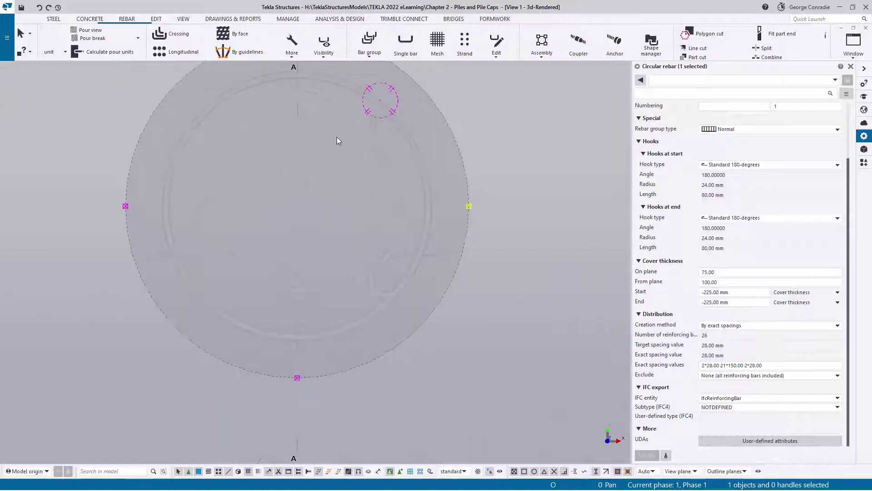
middle_click_drag(336, 137, 367, 194)
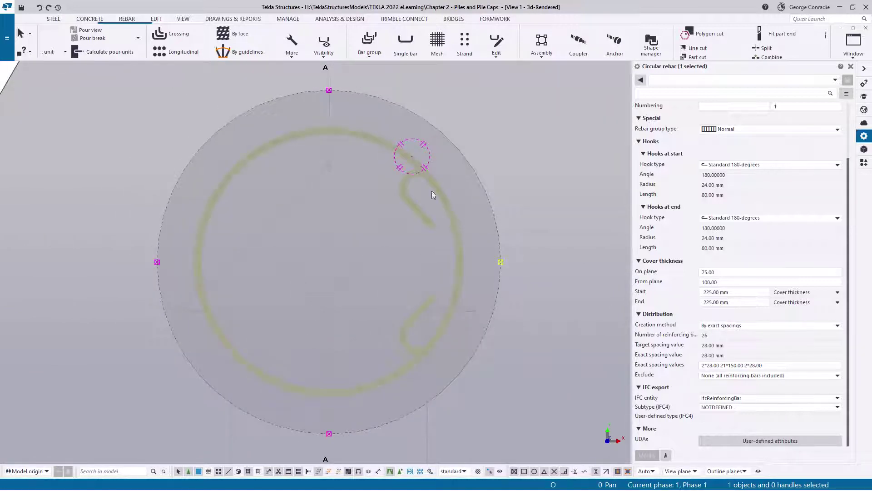
scroll(484, 203, "down", 2)
middle_click_drag(519, 197, 442, 181)
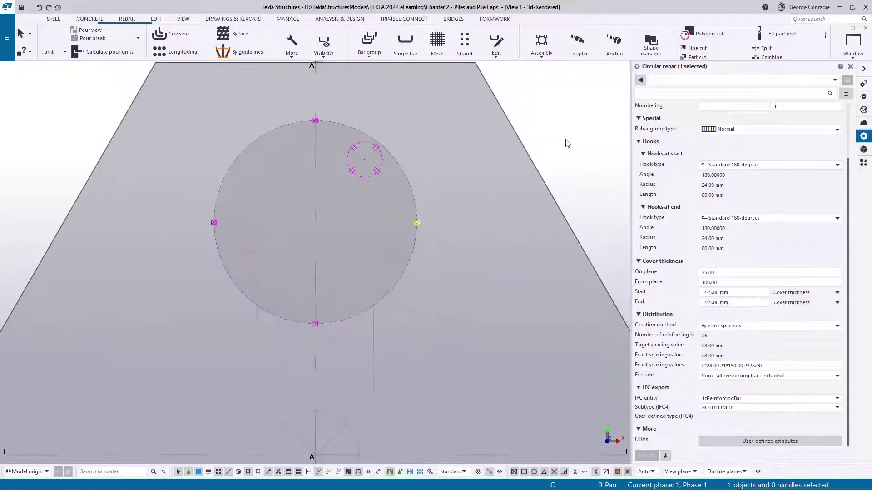
left_click(573, 137)
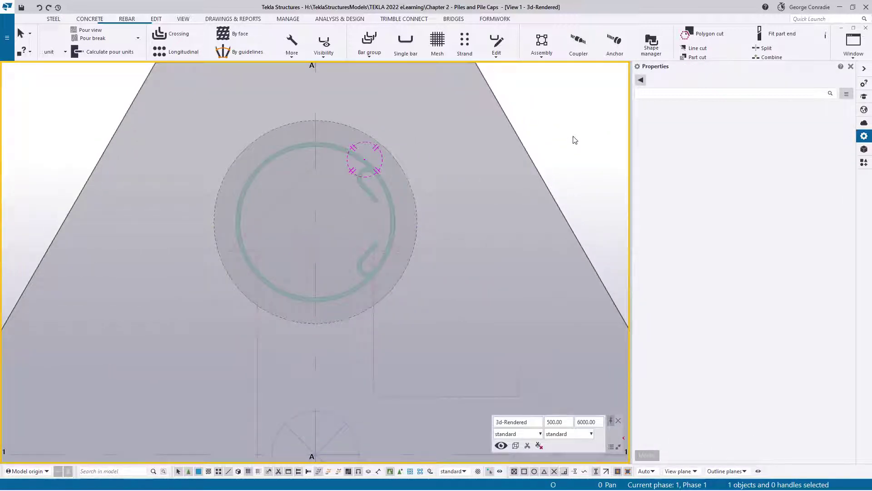
middle_click_drag(537, 156, 501, 174)
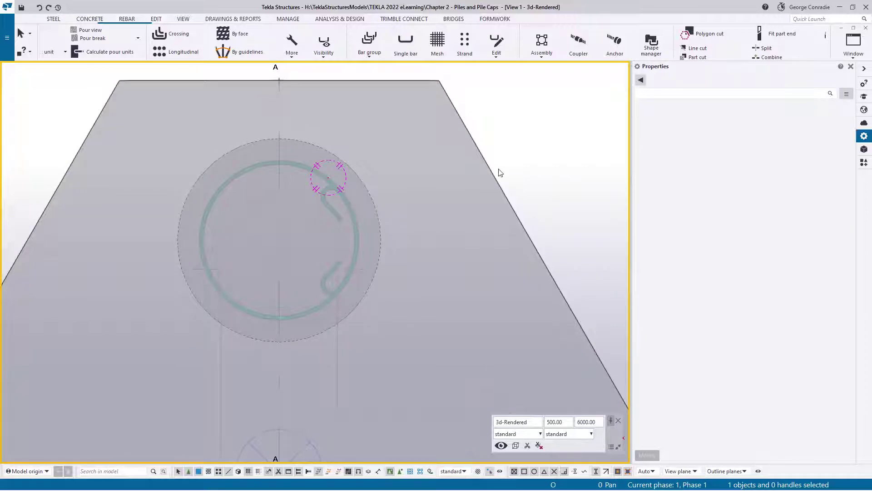
Set up a single reinforcing bar as grade N, size 24 main with 60 mm bending radius, in class 2
key("ctrl+Tab")
scroll(340, 268, "up", 4)
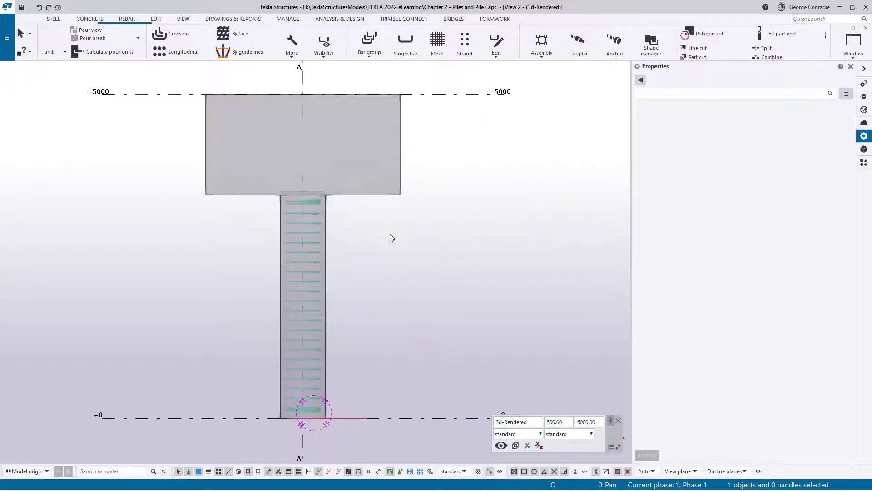
left_click(126, 21)
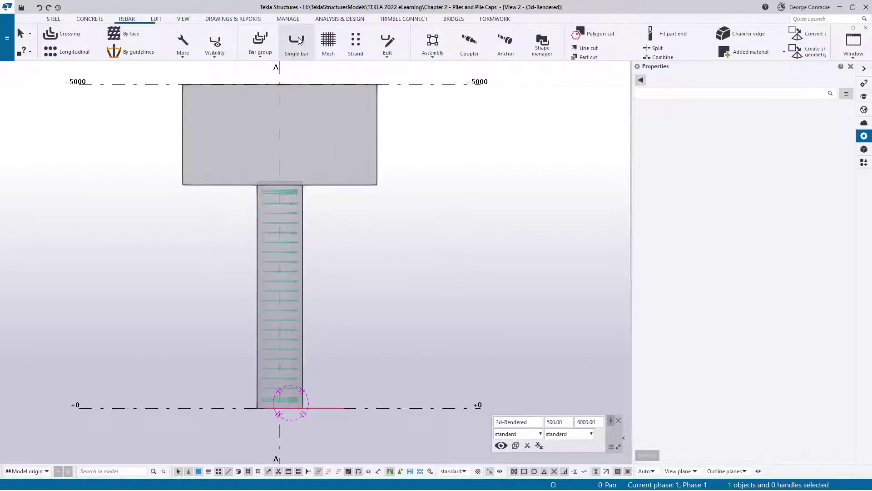
left_click(295, 45)
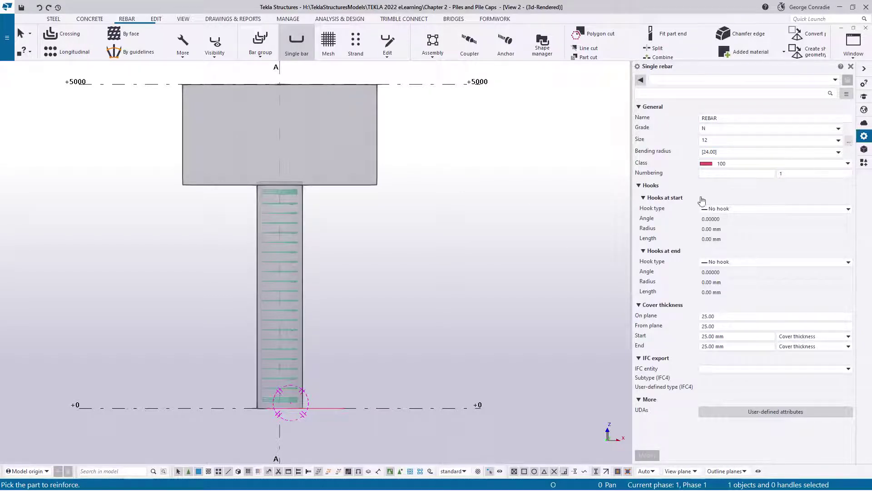
left_click(224, 256)
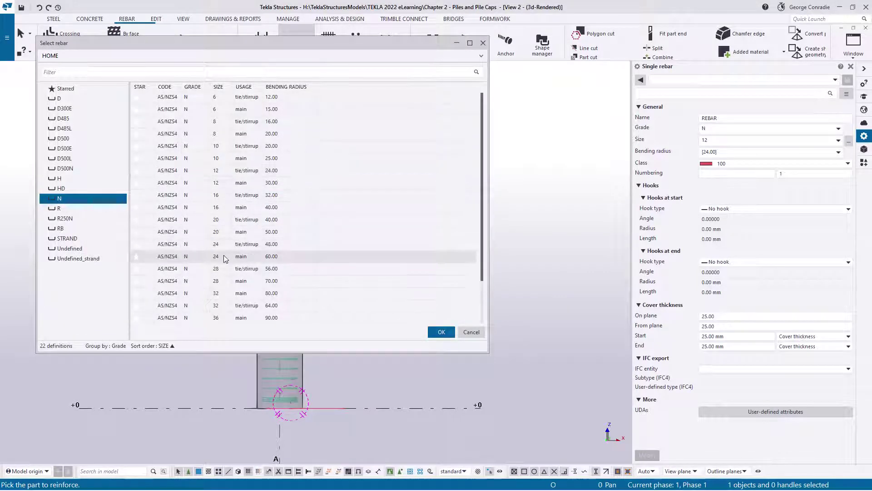
left_click(438, 331)
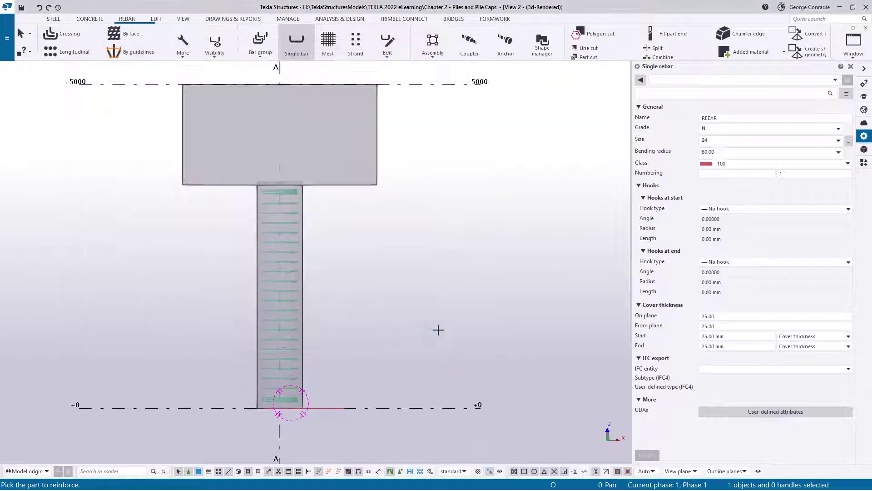
left_click(732, 163)
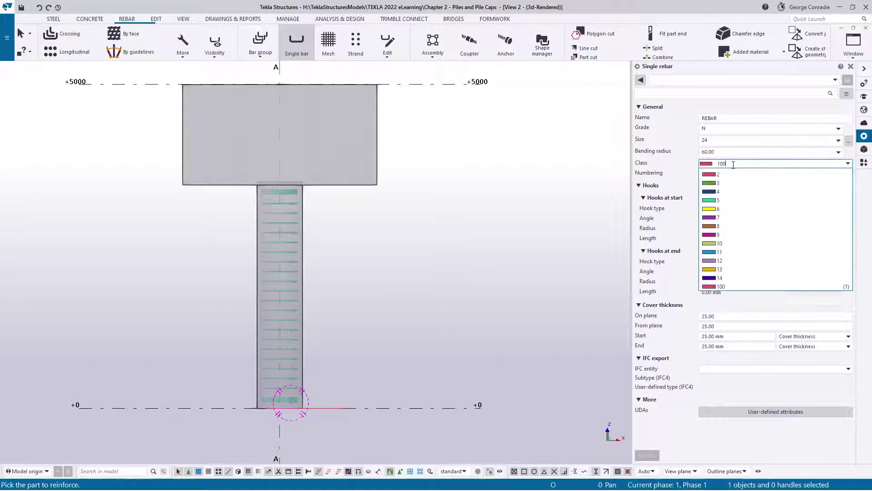
left_click(727, 174)
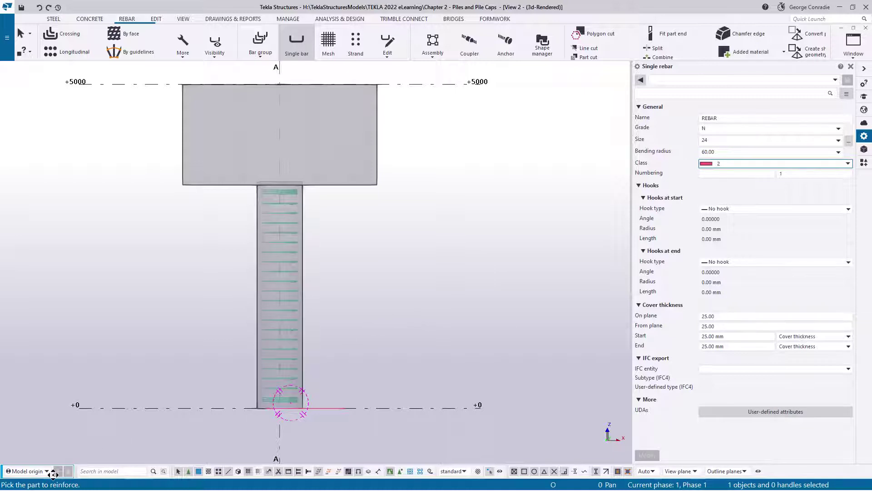
Choose the pile as the part to reinforce and start the bar at the outer corner of its base
left_click(304, 372)
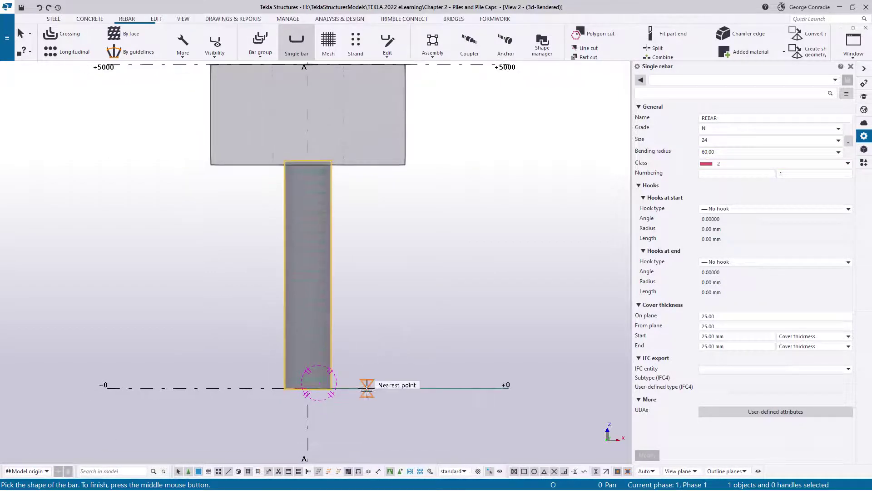
scroll(364, 388, "up", 3)
scroll(299, 395, "up", 4)
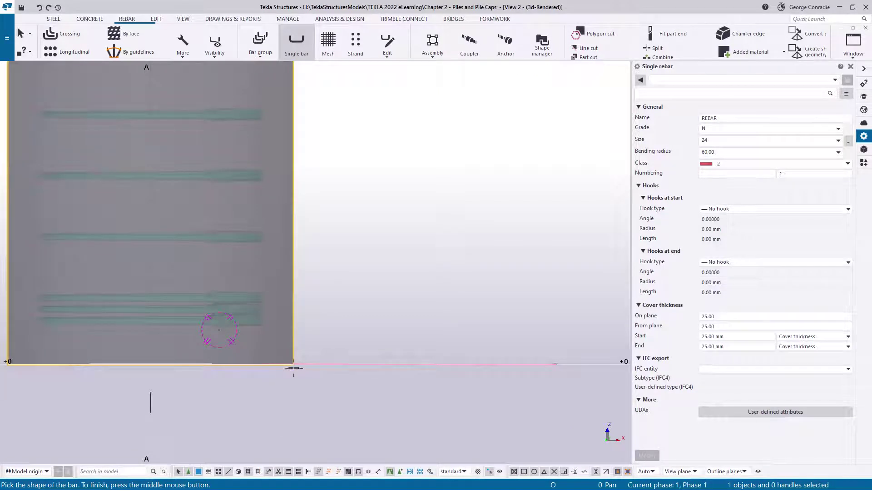
scroll(294, 364, "up", 3)
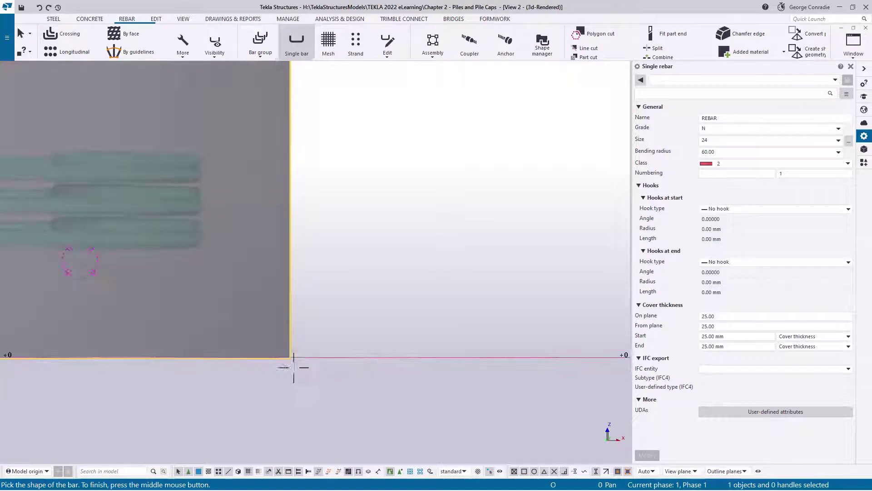
scroll(296, 362, "up", 2)
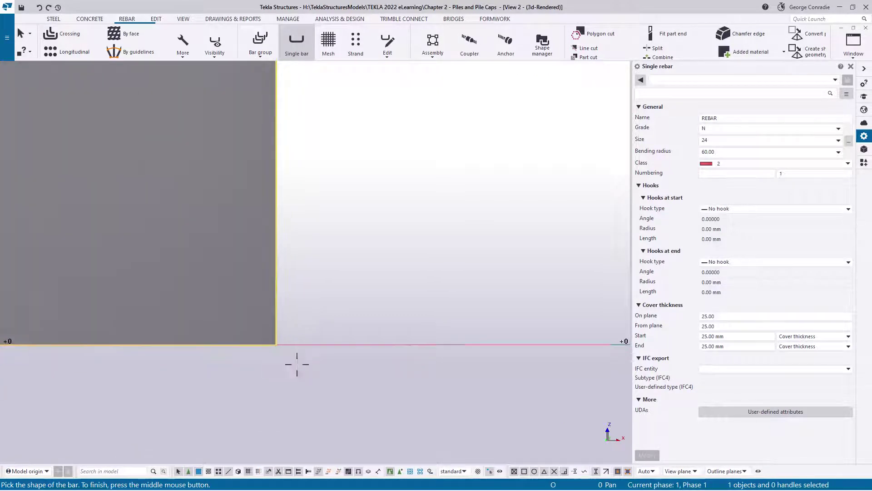
left_click(276, 345)
Run the single bar's path up the outer edge of the pile to the corner at the pile's top
scroll(297, 349, "down", 2)
scroll(459, 351, "down", 2)
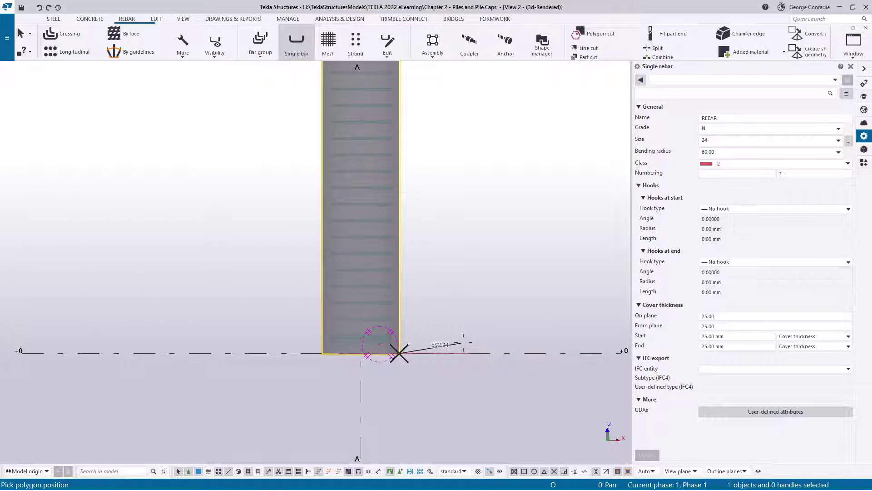
middle_click_drag(430, 362, 459, 348, "ctrl")
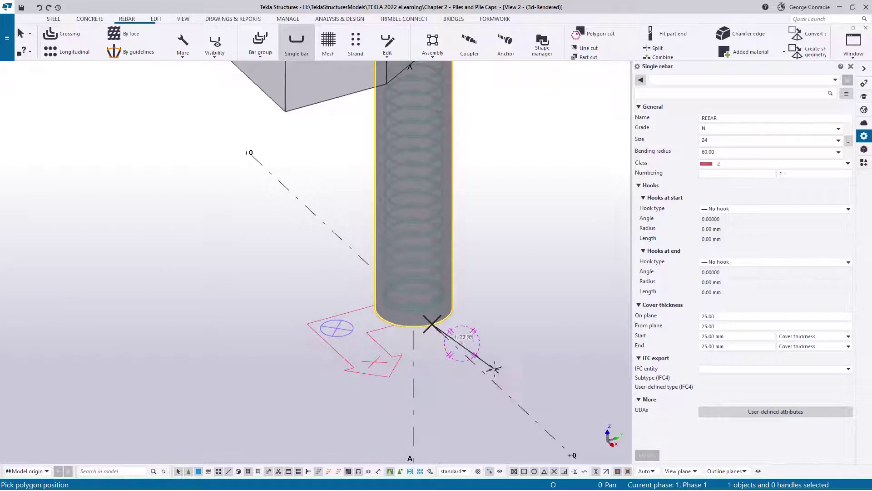
scroll(479, 383, "down", 2)
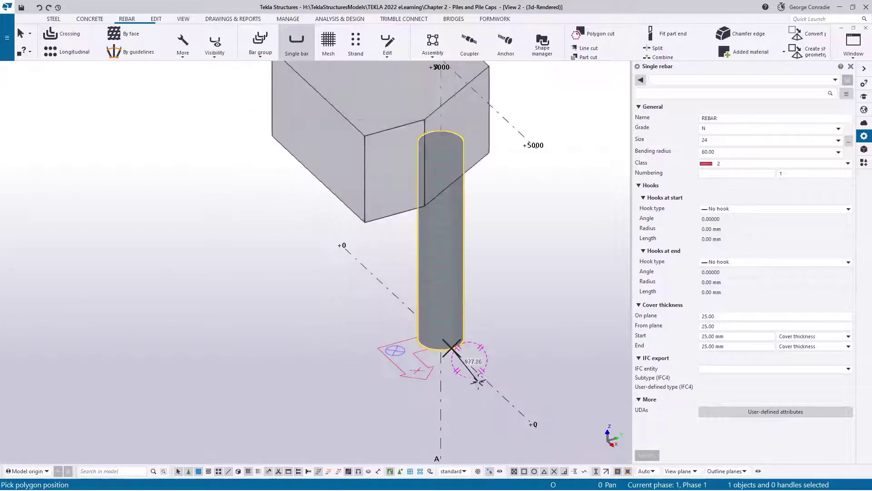
left_click(452, 348)
scroll(452, 349, "up", 2)
scroll(411, 219, "up", 4)
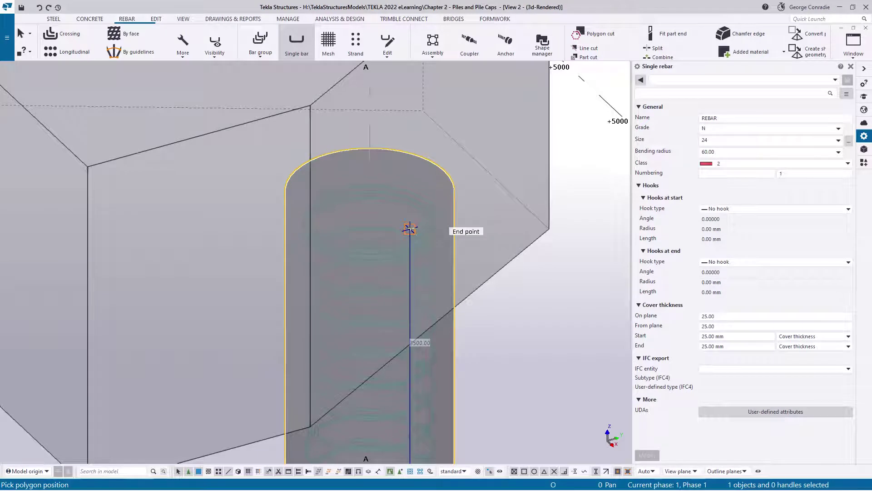
key("ctrl+p")
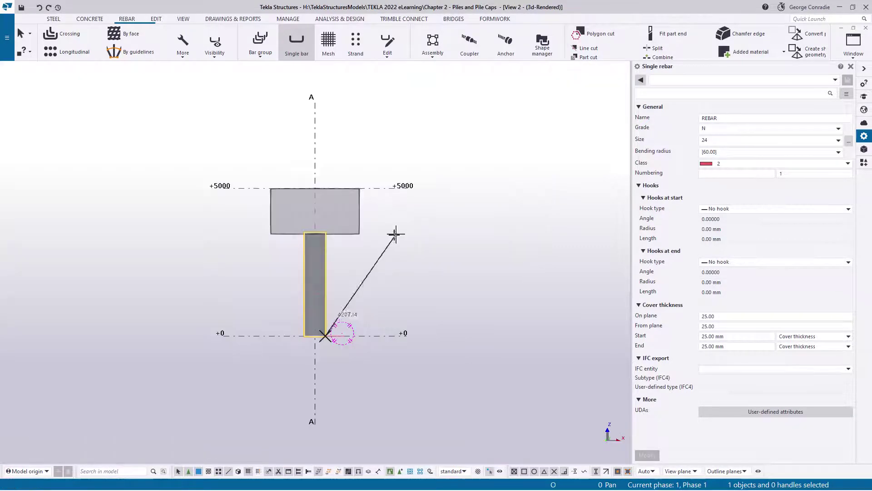
scroll(318, 240, "up", 3)
scroll(318, 240, "up", 8)
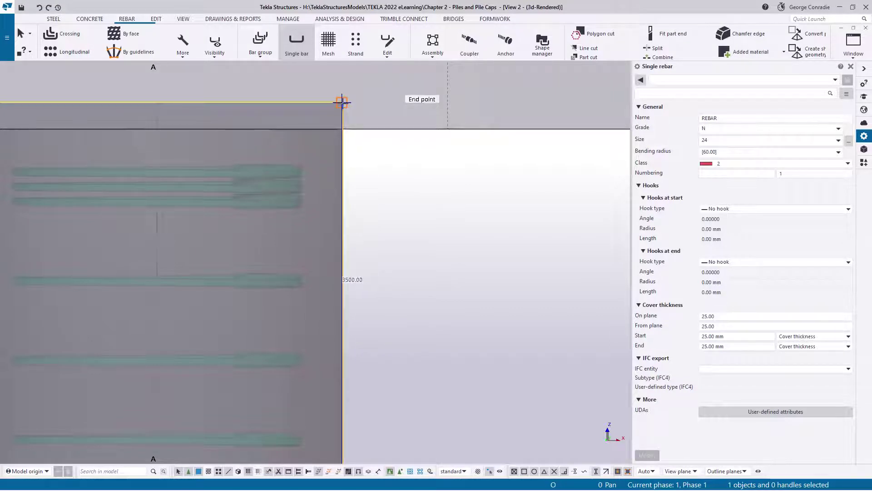
left_click(342, 102)
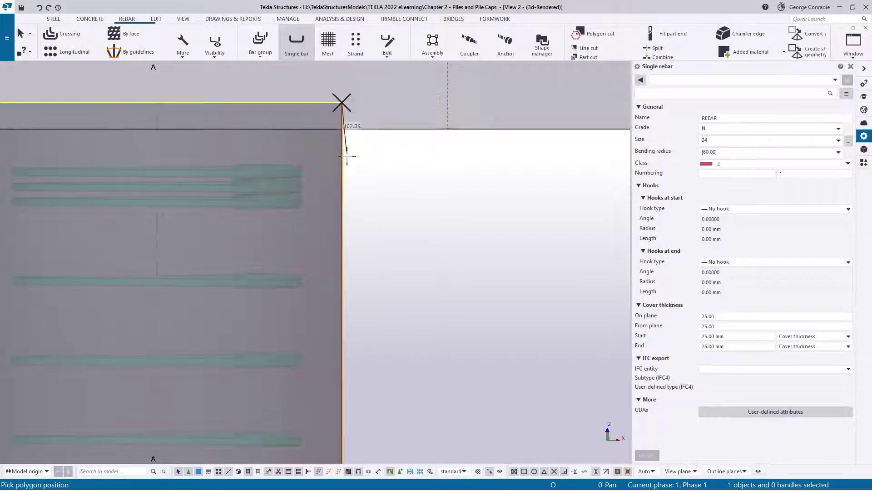
Extend the bar 1200 mm vertically above the pile's top into the pile cap and finish the bar
scroll(348, 157, "down", 3)
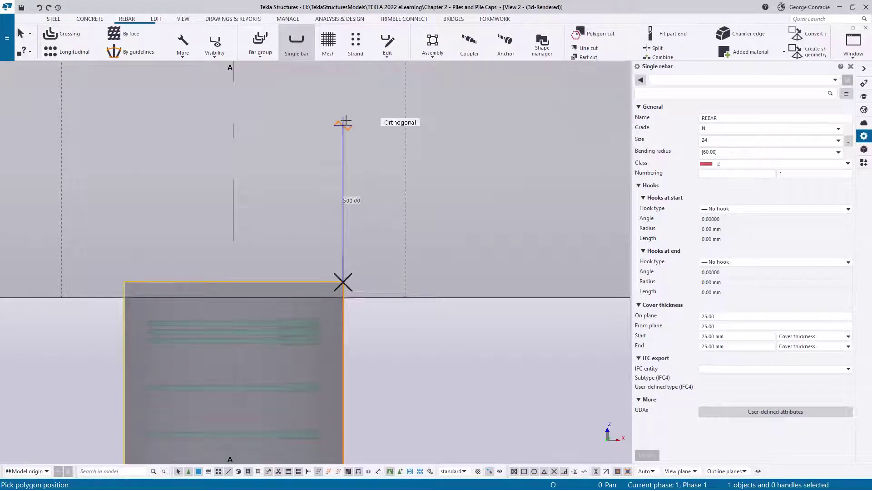
type("1200")
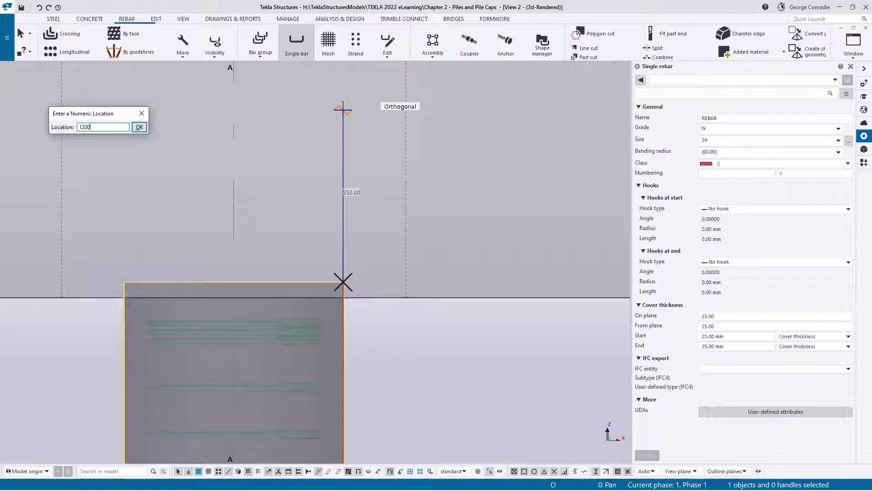
key("Return")
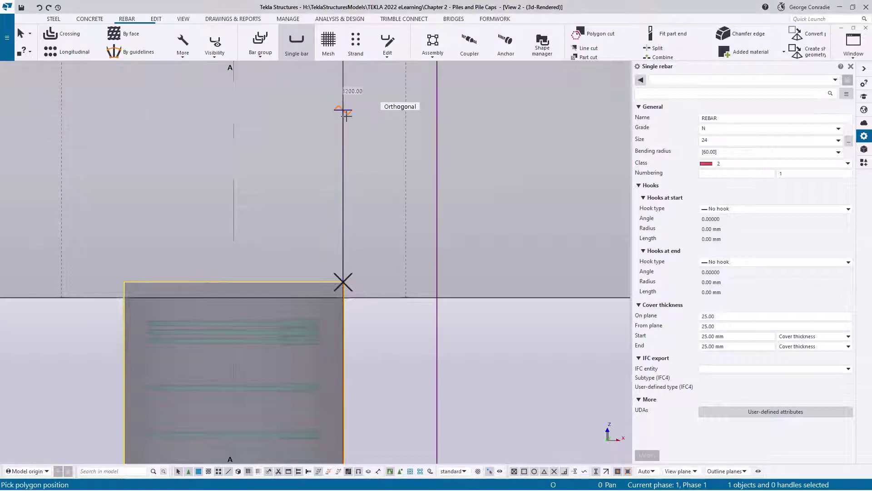
scroll(453, 169, "down", 4)
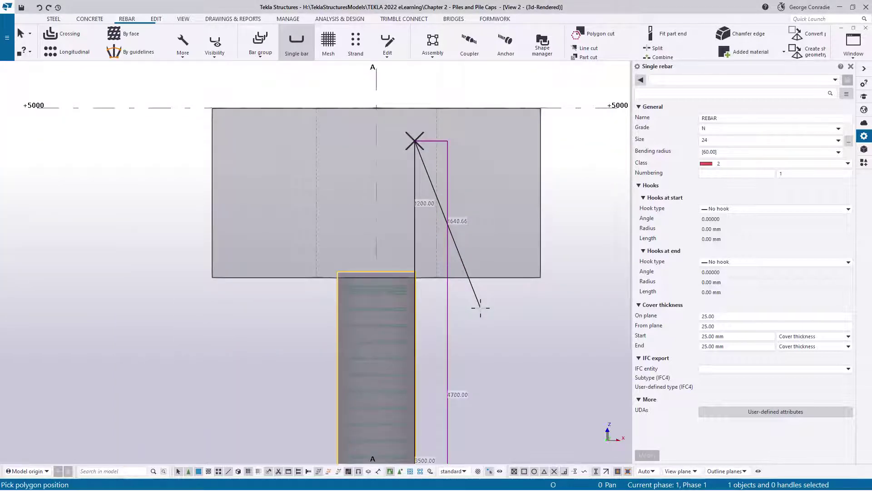
middle_click(480, 308)
right_click(500, 304)
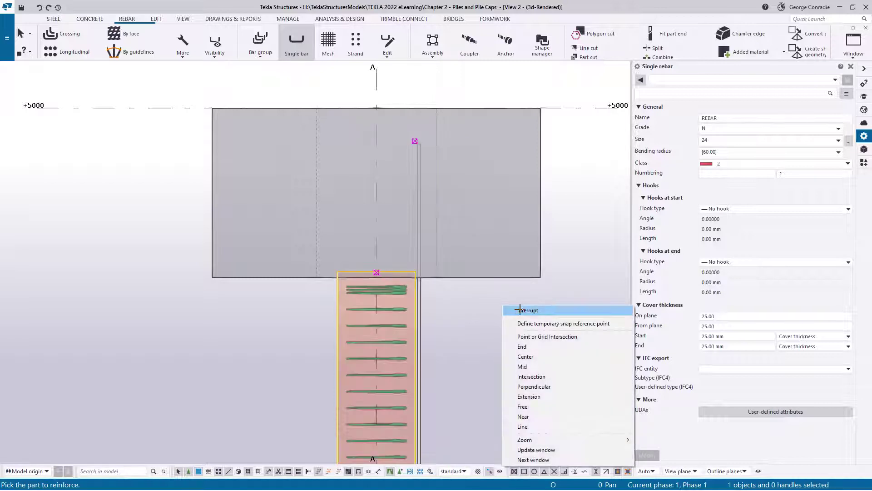
left_click(520, 309)
Set the new vertical bar's cover thickness from plane to 0 with the bar viewed in plan
middle_click_drag(500, 340, 449, 244)
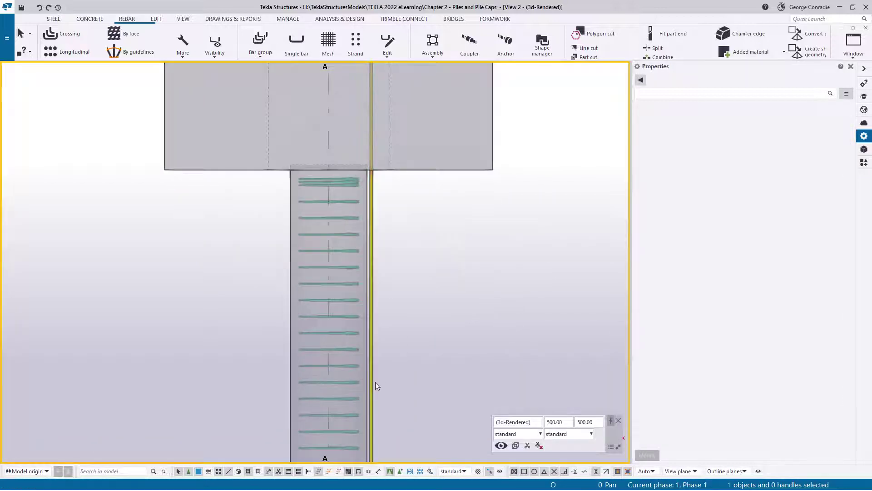
middle_click_drag(375, 381, 375, 301)
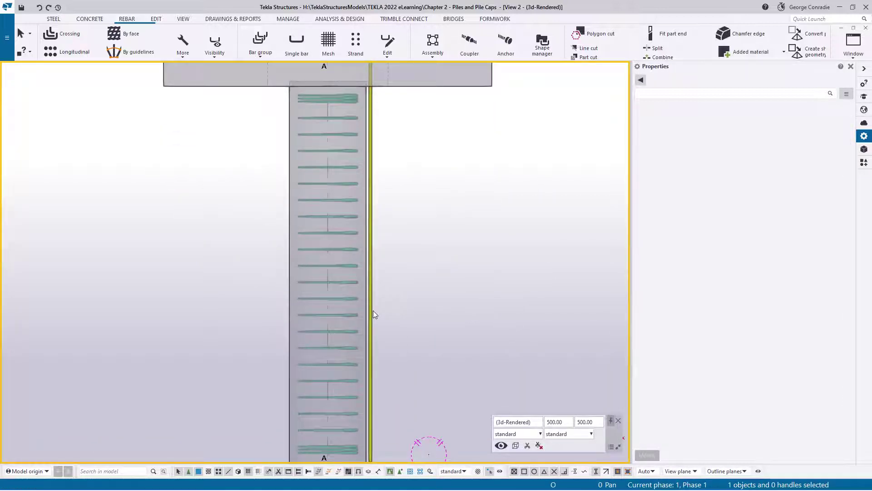
left_click(373, 311)
key("ctrl+Tab")
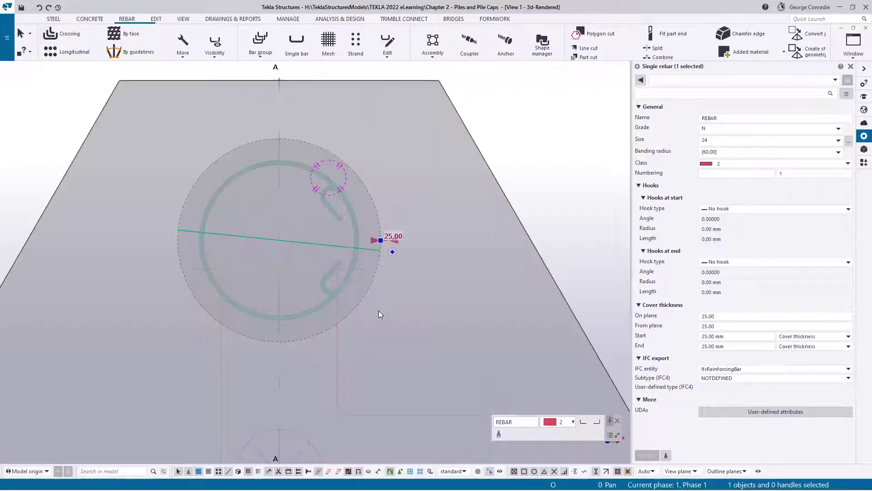
scroll(389, 288, "up", 3)
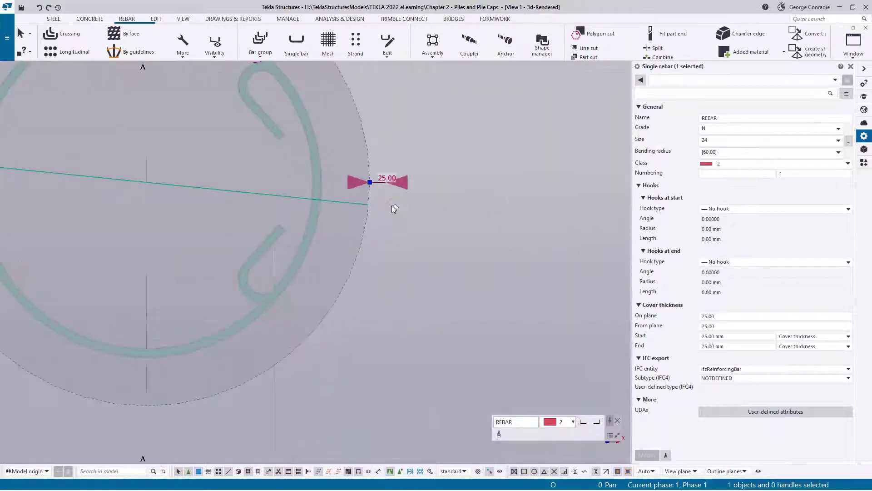
left_click(394, 208)
middle_click_drag(427, 257, 361, 284)
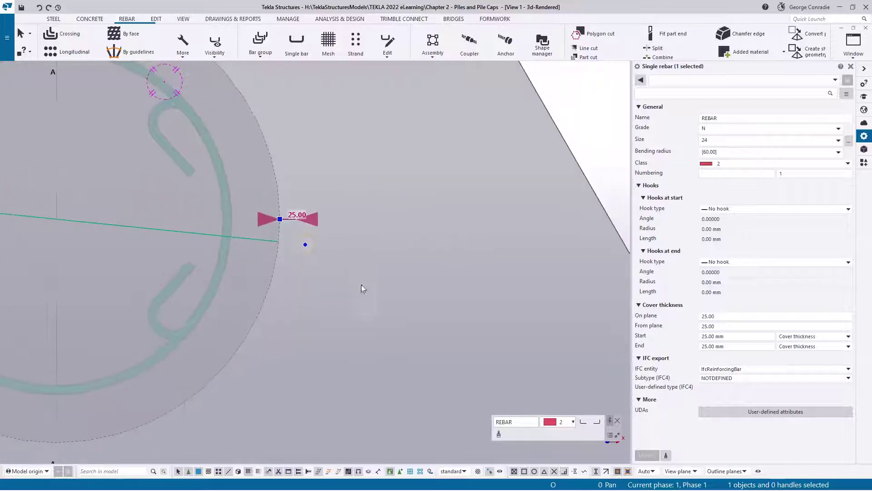
left_click(305, 246)
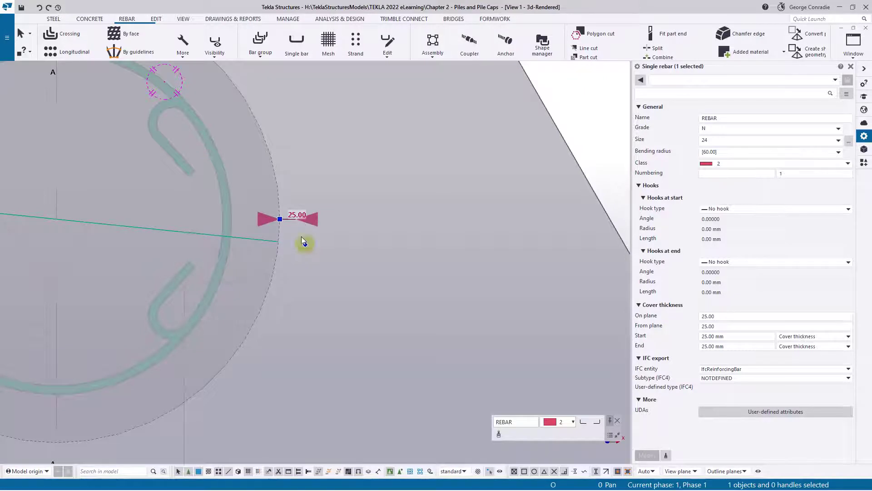
left_click(305, 245)
left_click(658, 326)
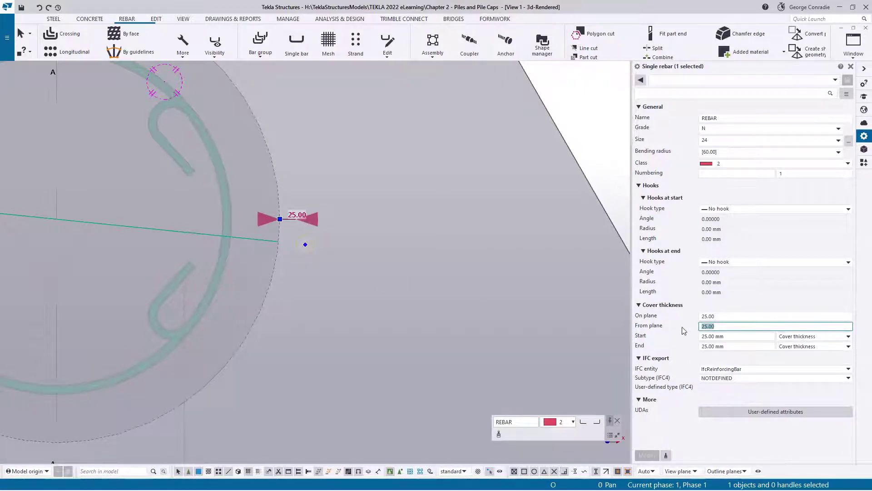
type("0")
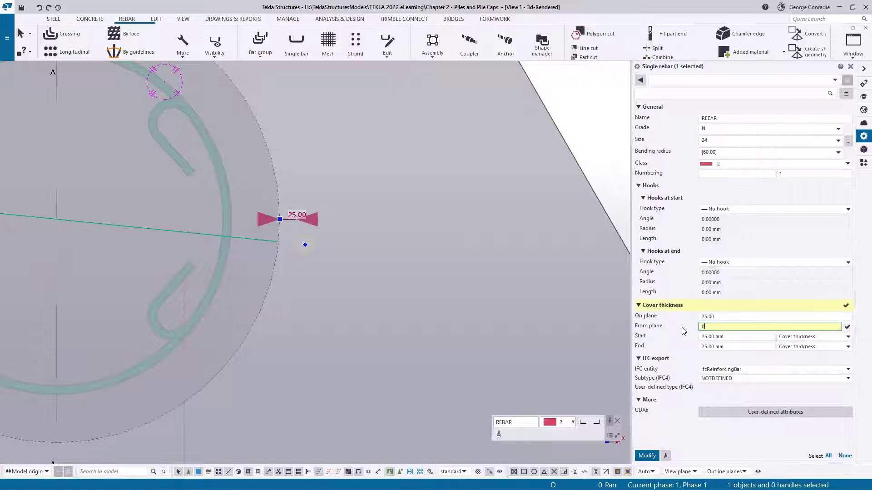
left_click(647, 455)
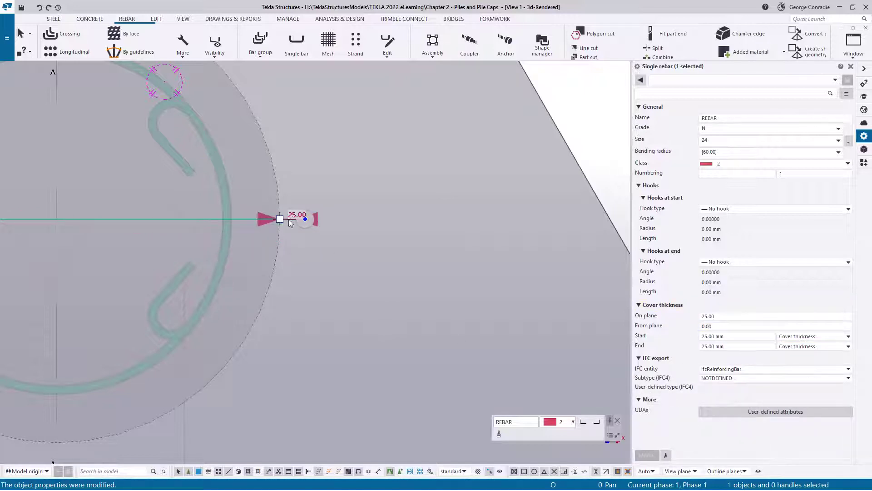
Set the vertical bar's cover thickness on plane to -90 and check its fit against the inside of the stirrup
middle_click_drag(318, 254, 395, 253)
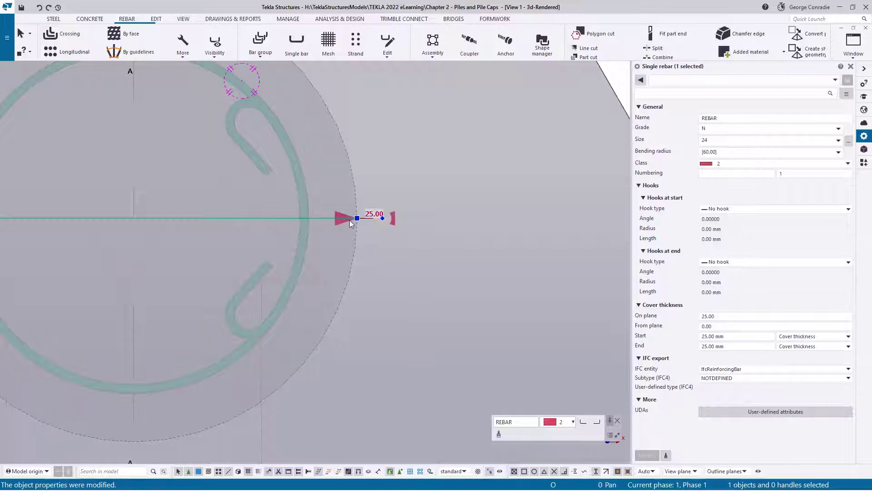
scroll(345, 217, "up", 2)
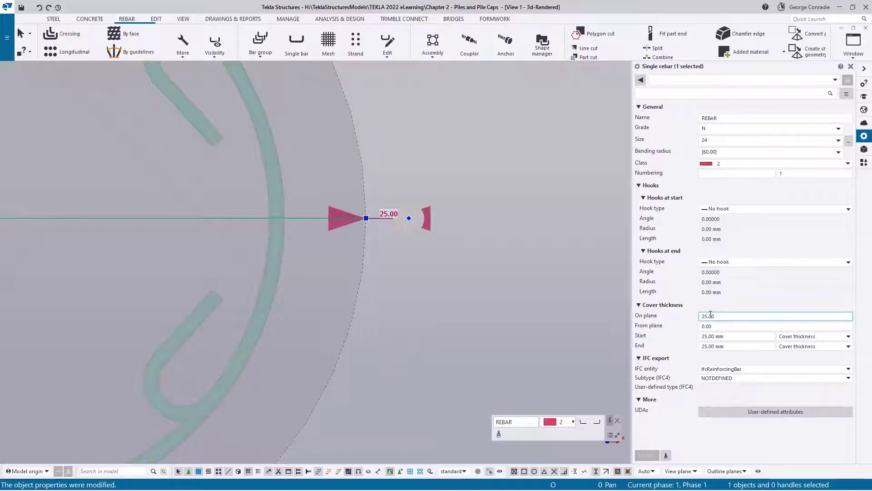
left_click_drag(719, 315, 677, 319)
type("-")
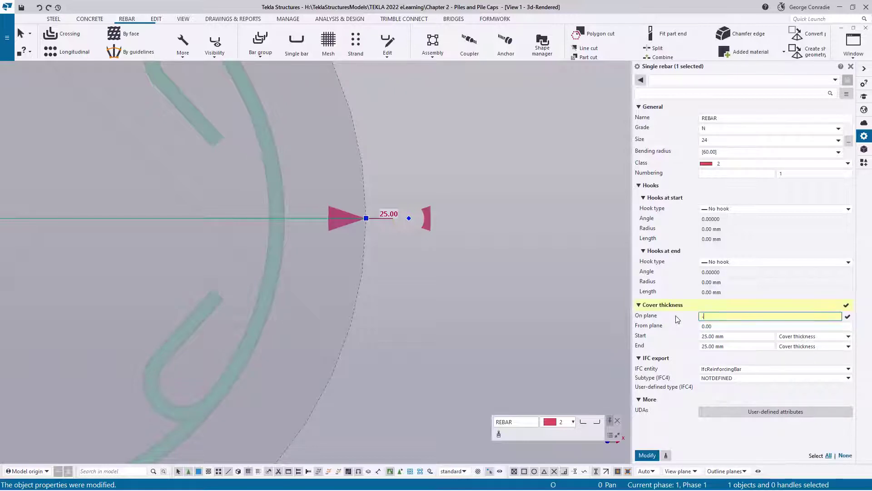
type("90")
left_click(647, 455)
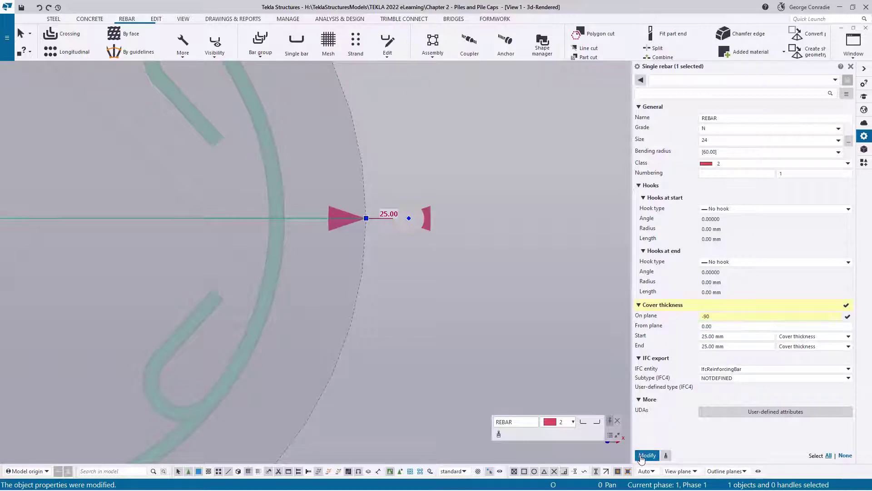
scroll(258, 141, "up", 10)
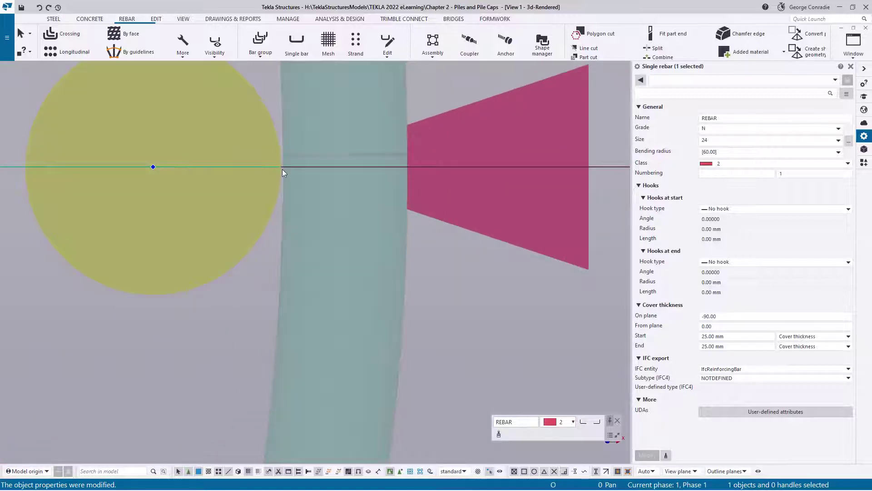
scroll(356, 262, "down", 10)
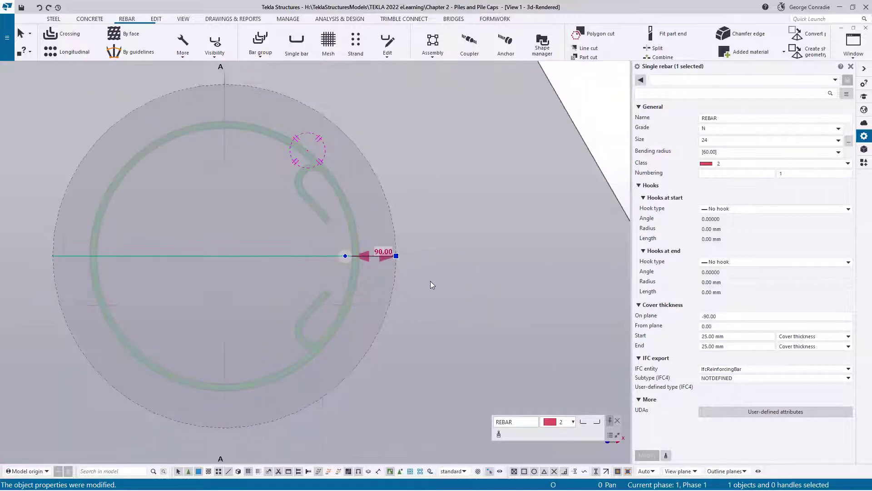
left_click(430, 280)
middle_click_drag(429, 261, 479, 263)
scroll(477, 262, "down", 2)
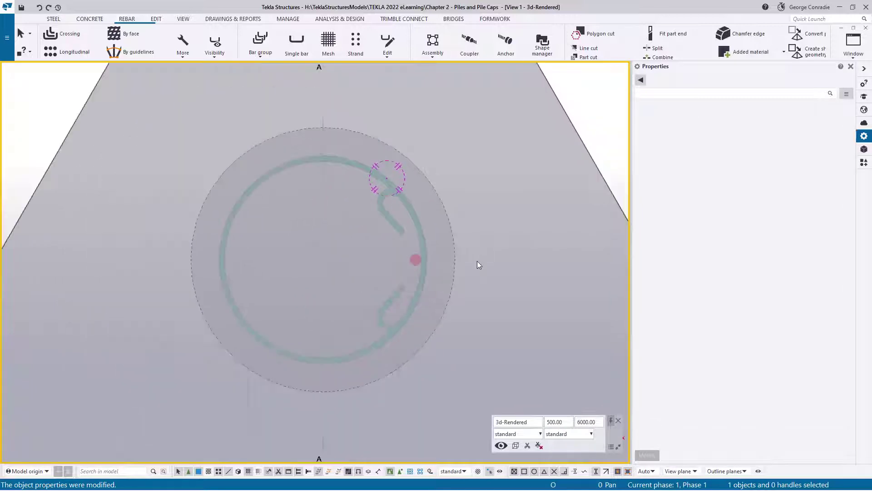
Search the applications and components catalogue for "arra" and start the Radial array tool
middle_click_drag(375, 294, 317, 265)
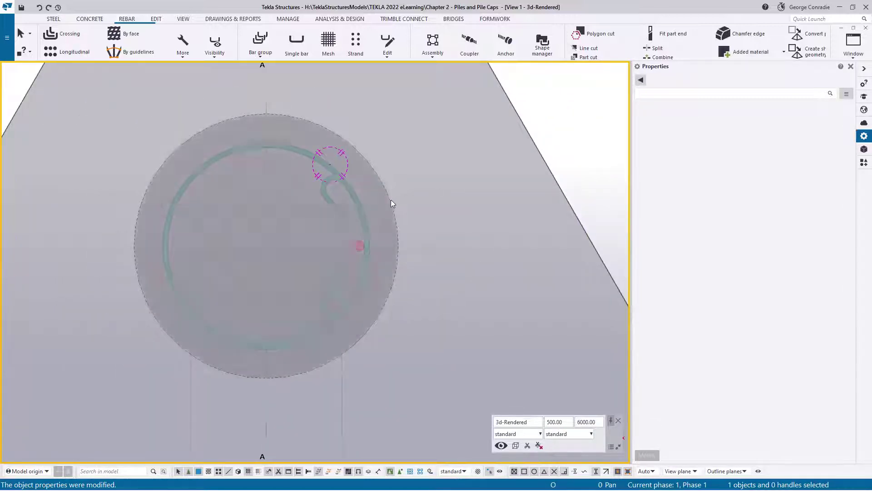
left_click(391, 200)
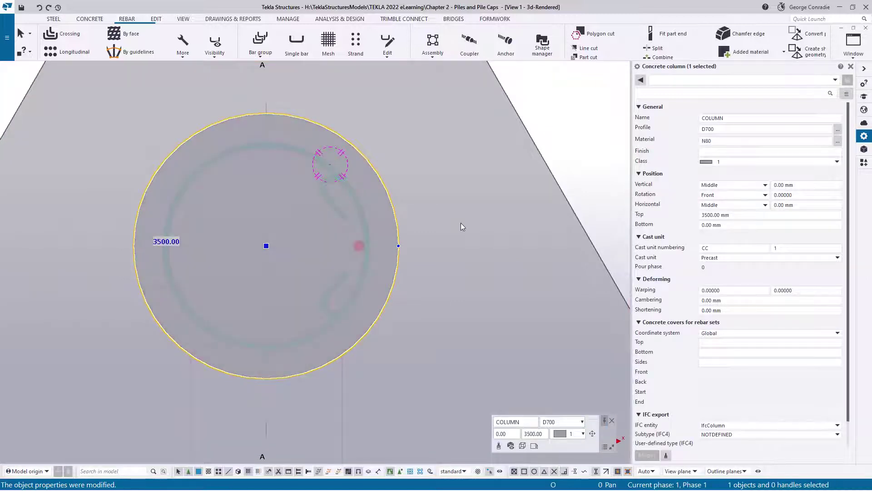
scroll(461, 224, "down", 2)
key("Escape")
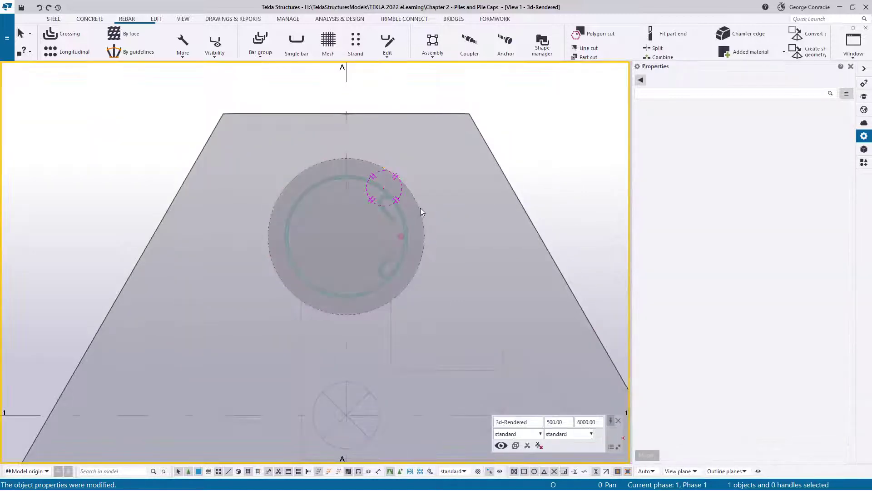
left_click(419, 209)
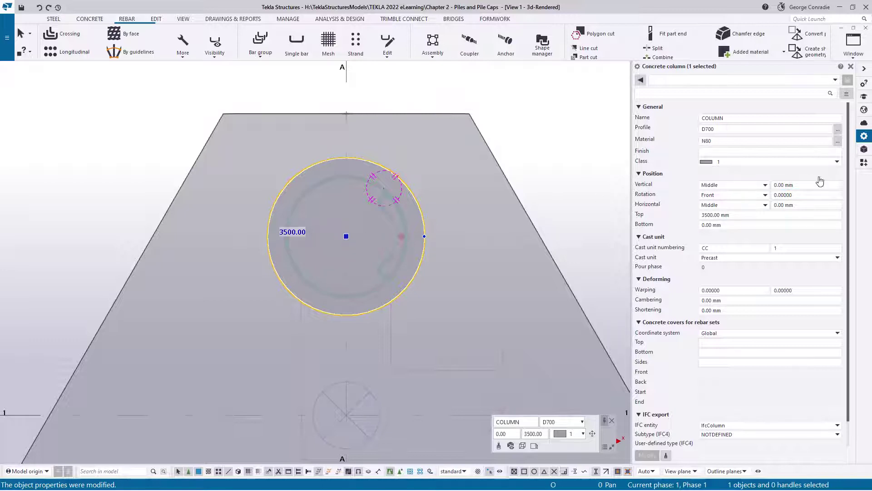
left_click(864, 165)
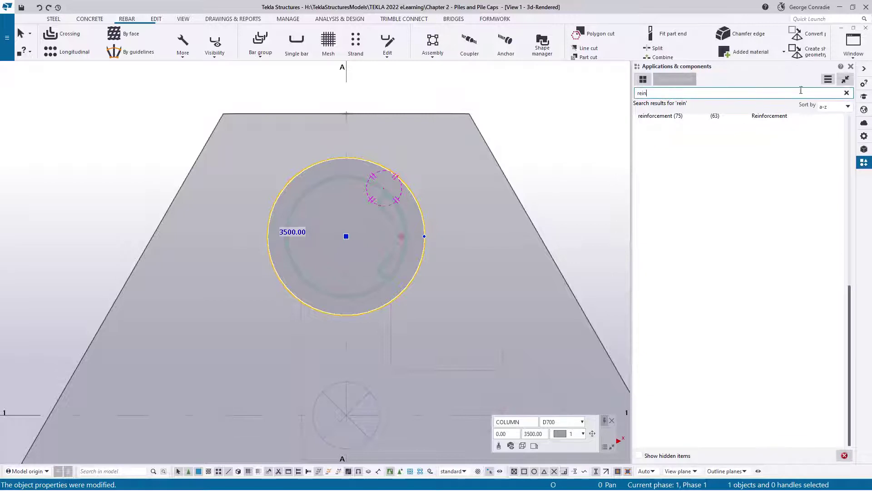
left_click(847, 92)
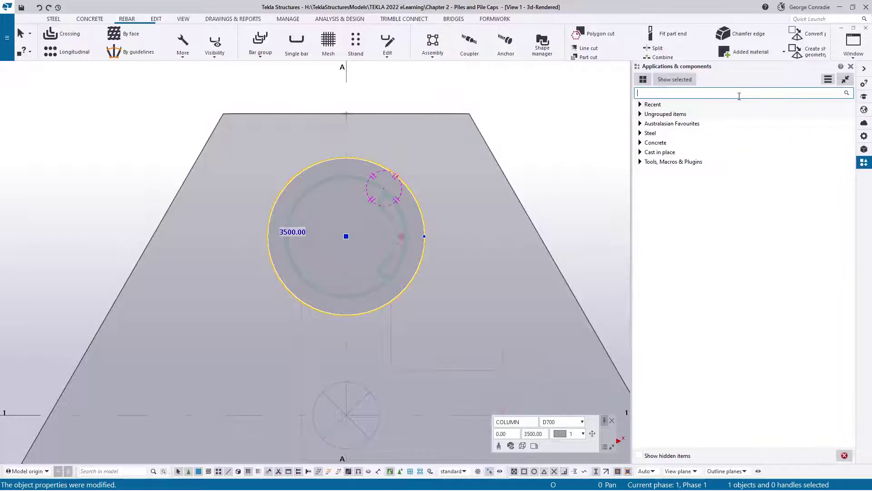
left_click(739, 94)
type("arra")
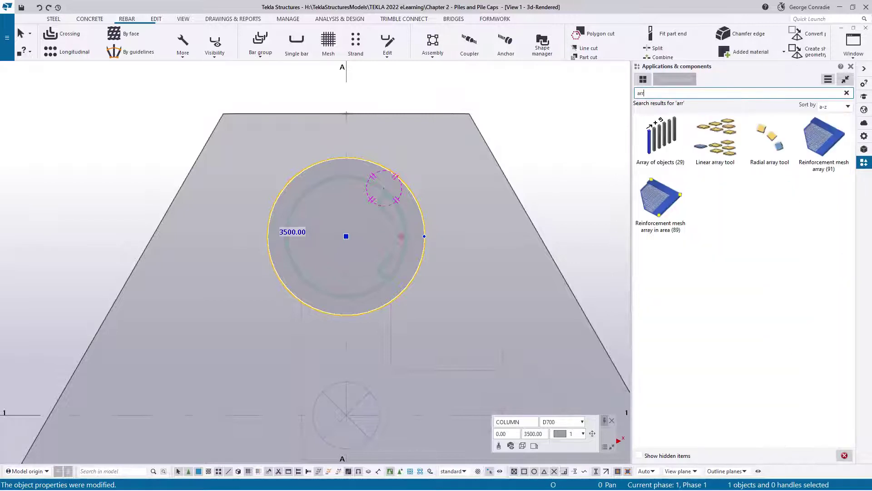
left_click(771, 142)
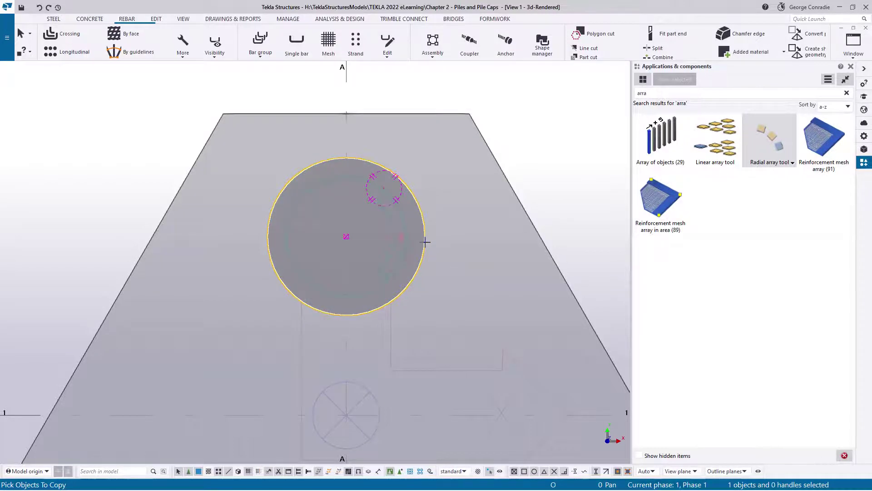
Create a radial array of the vertical bar with its origin at the pile's centre and X and Y directions to the pile's edge
scroll(450, 258, "up", 3)
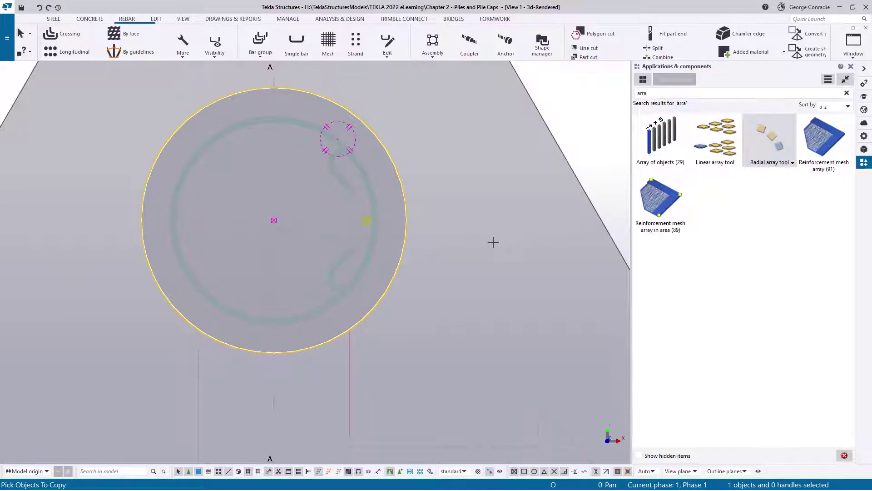
middle_click(493, 242)
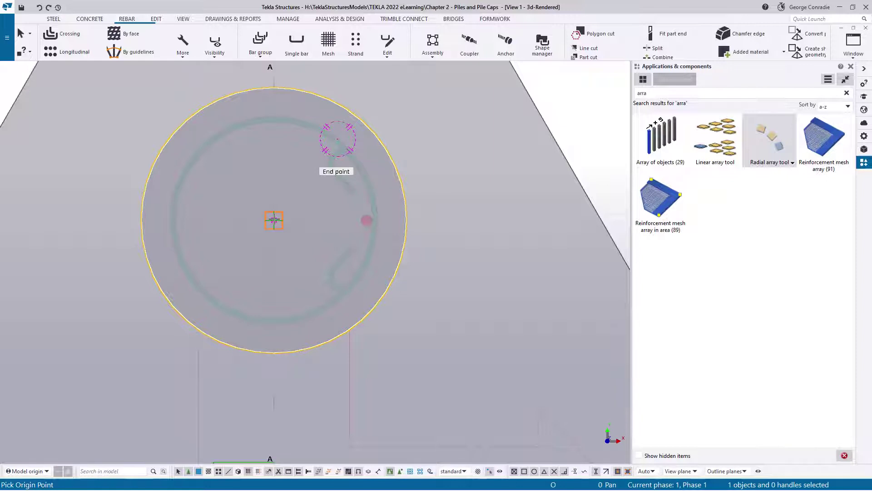
left_click(274, 220)
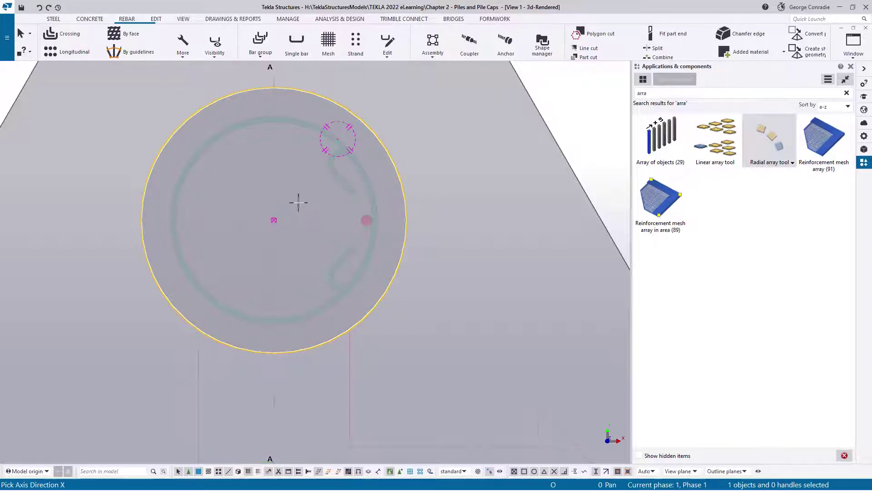
left_click(405, 220)
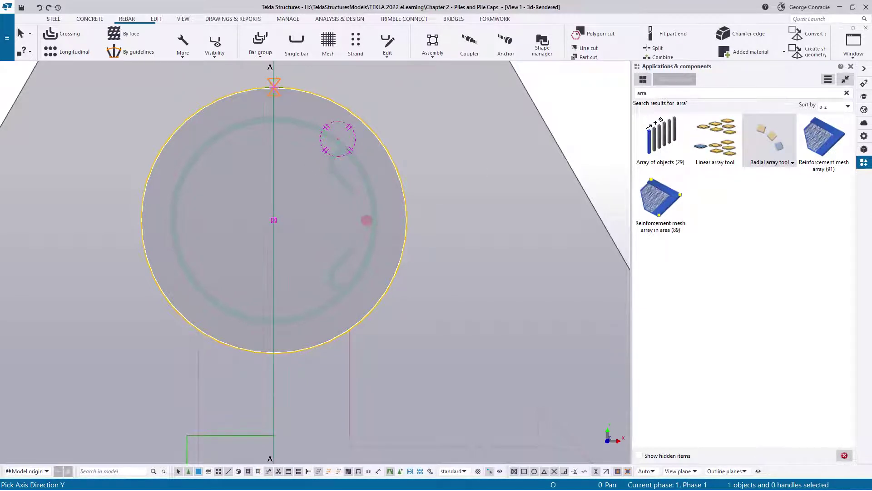
left_click(274, 88)
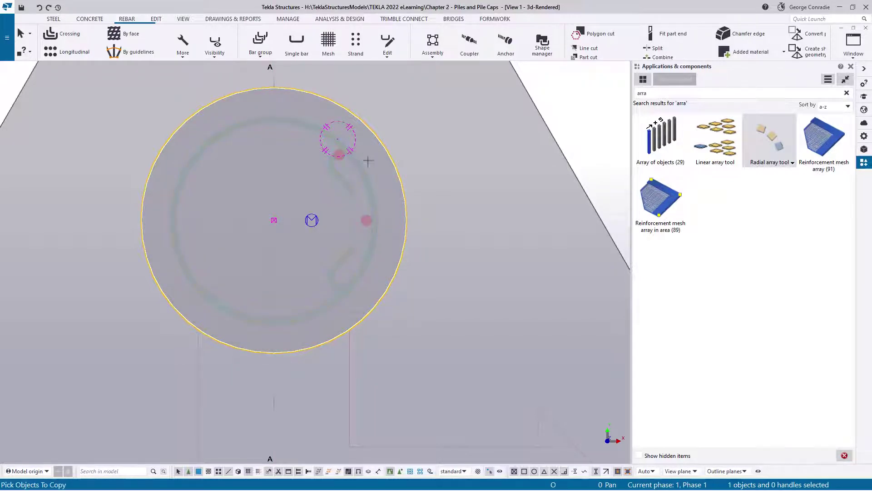
right_click(406, 156)
left_click(426, 160)
Set the radial array of vertical bars to 7 copies at a 45-degree angle and apply the change
double_click(312, 221)
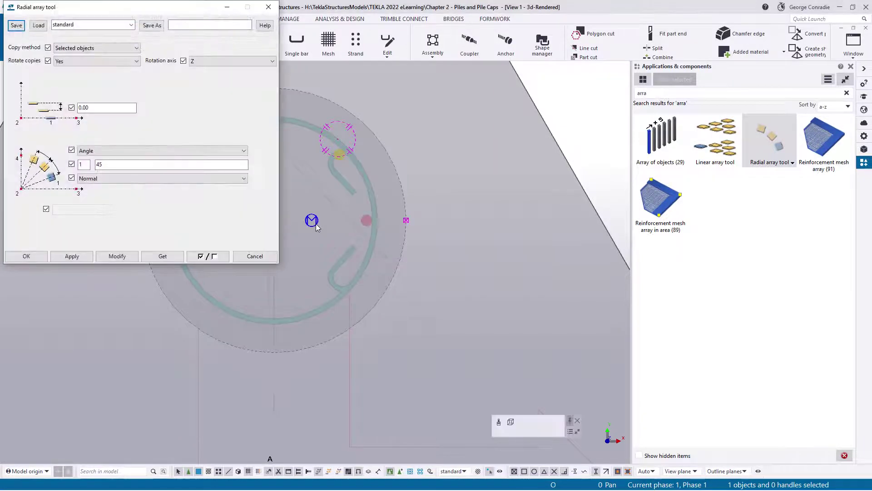
left_click_drag(191, 8, 632, 83)
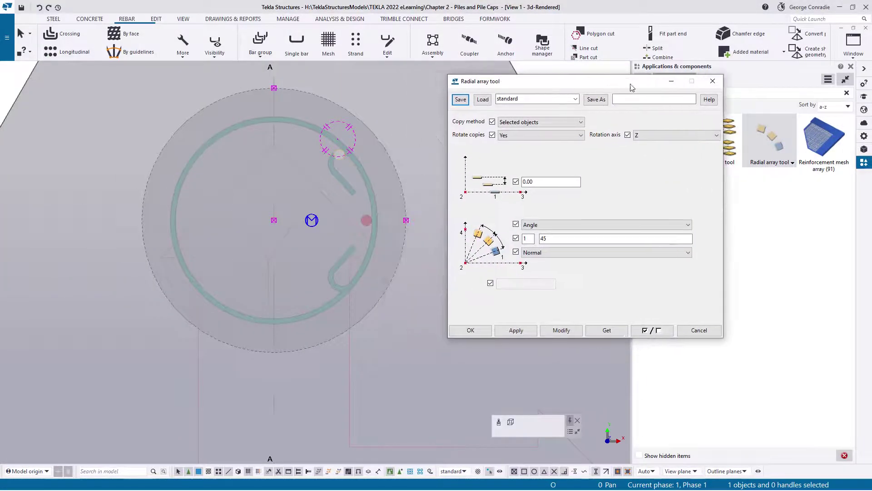
left_click(531, 238)
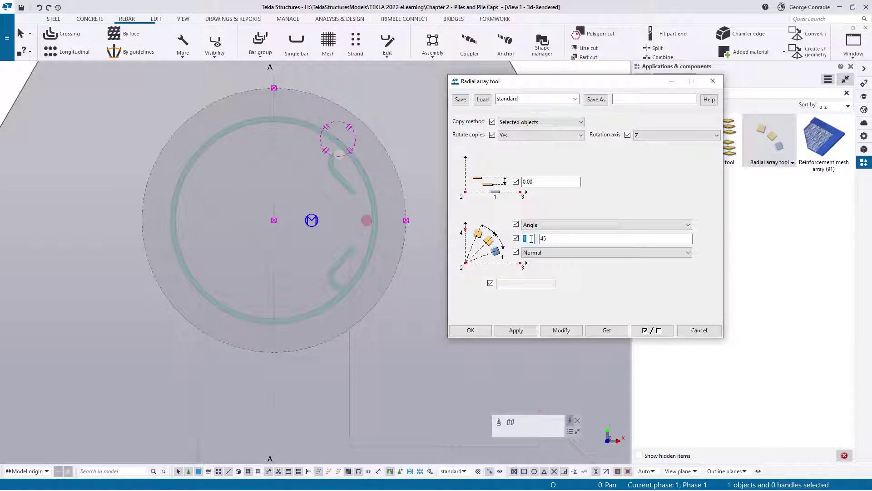
type("7")
left_click(552, 238)
left_click(563, 330)
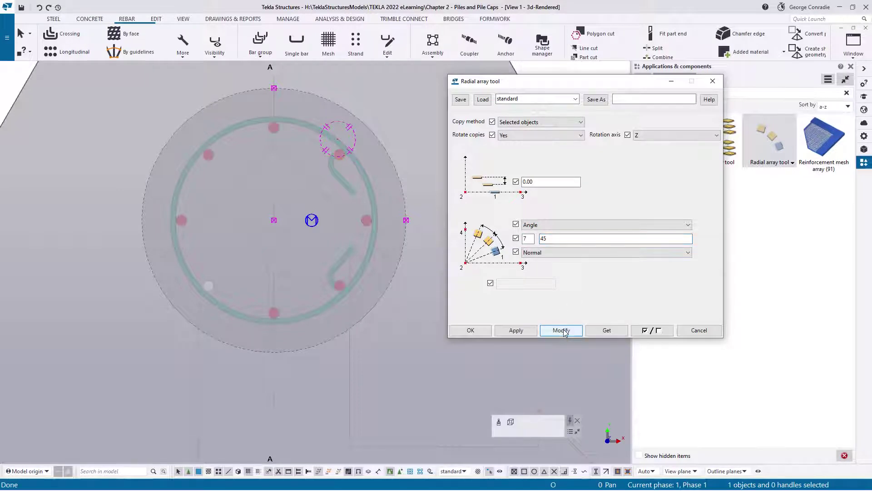
left_click(712, 81)
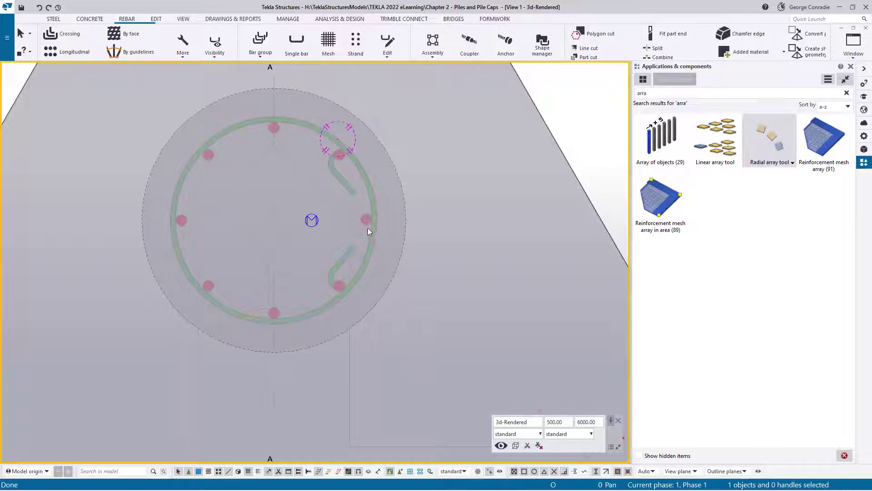
Change the class of the original vertical bar to 3
left_click(367, 225)
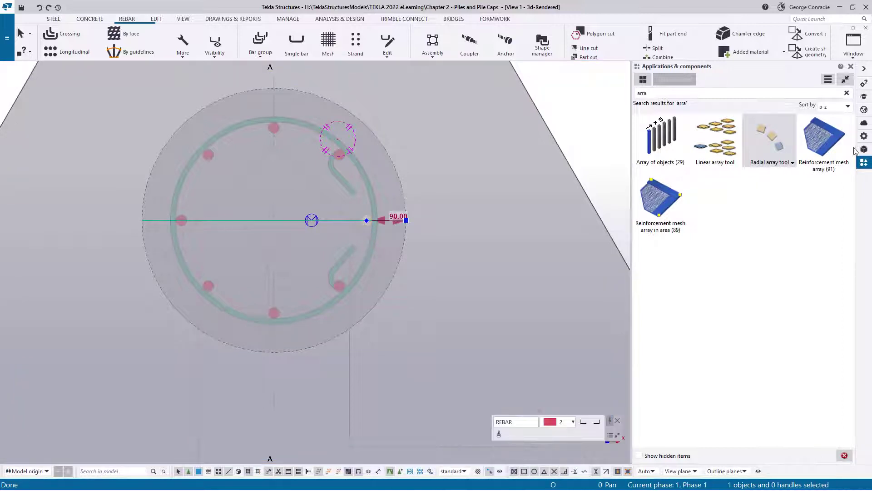
left_click(864, 136)
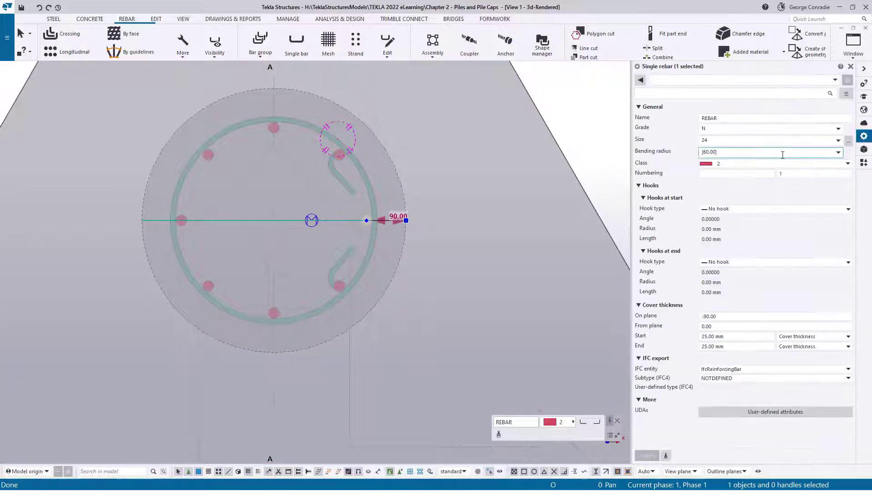
left_click(728, 165)
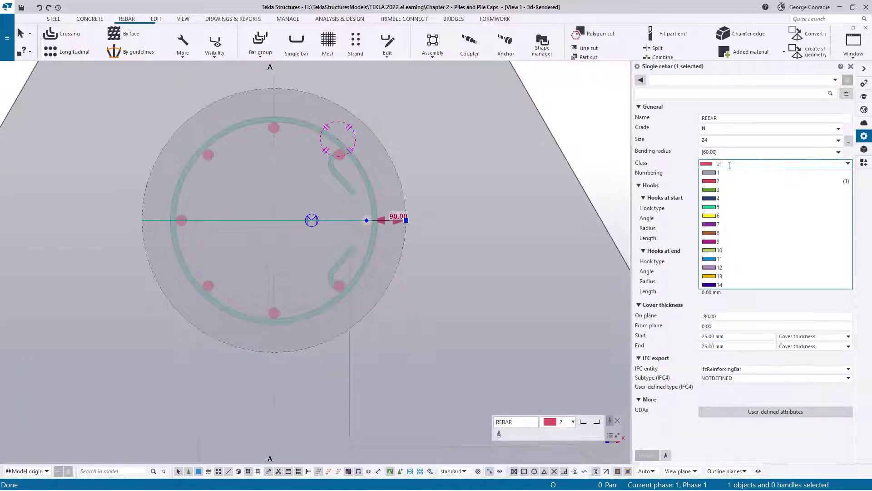
left_click(721, 191)
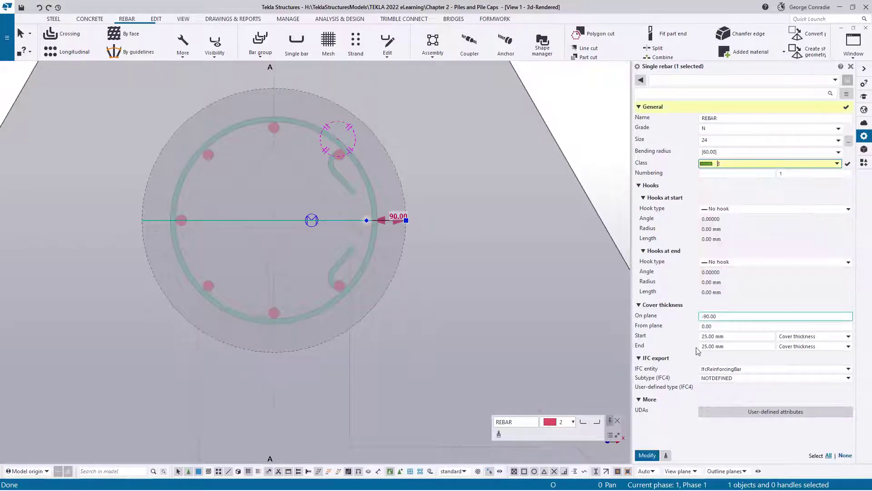
left_click(648, 455)
left_click(502, 141)
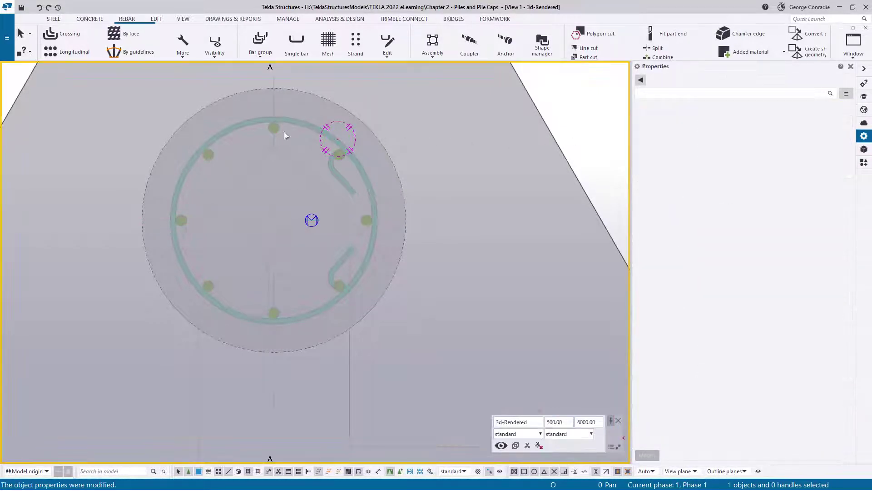
left_click(368, 222)
right_click(368, 223)
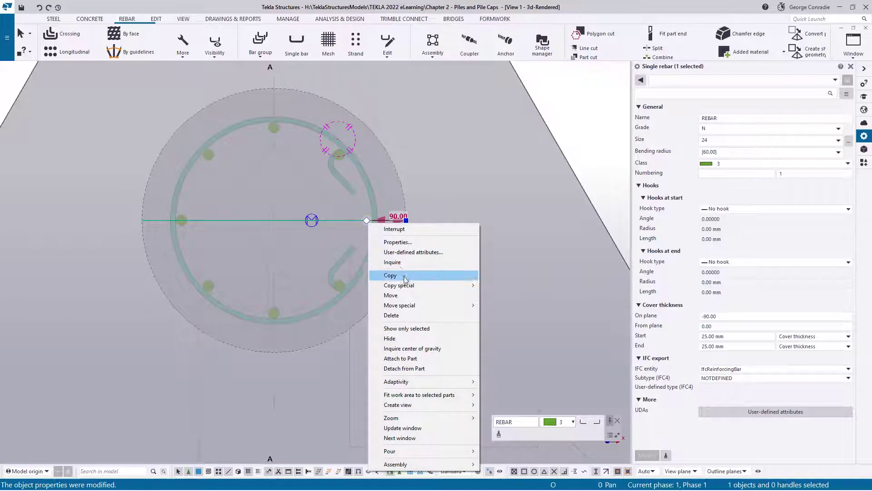
mouse_move(399, 285)
left_click(522, 296)
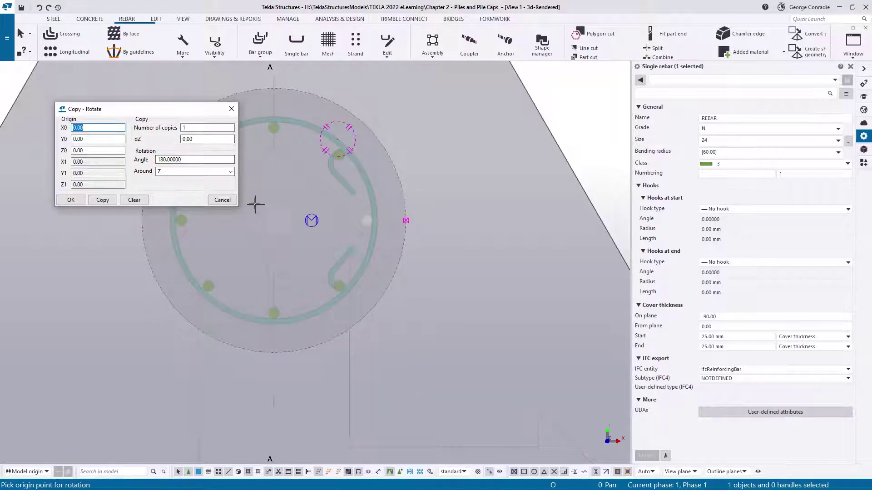
left_click(227, 200)
right_click(596, 124)
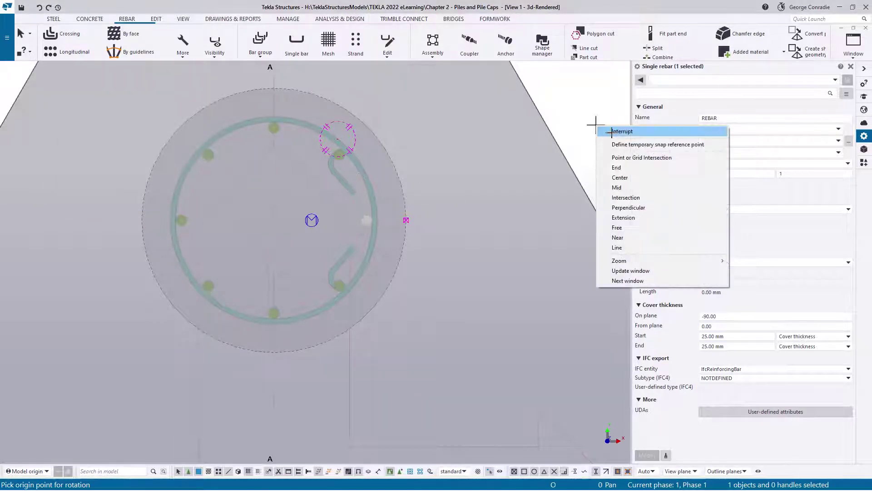
left_click(612, 132)
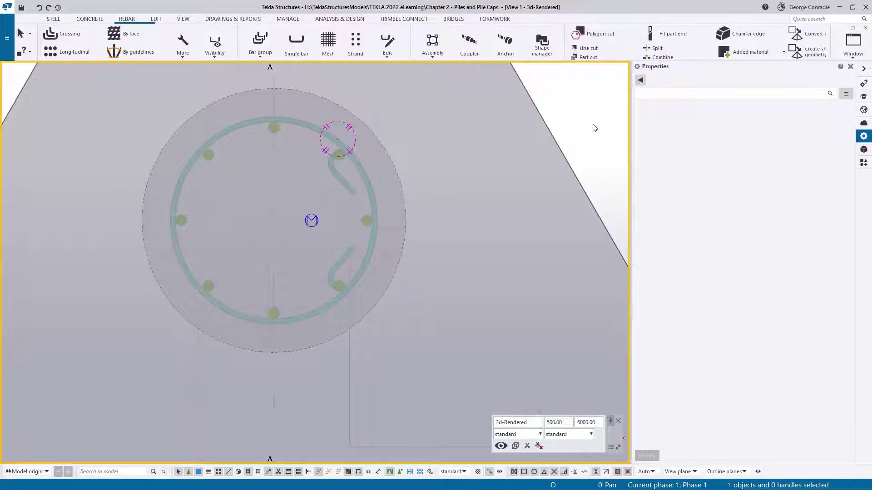
Set the start cover thickness of the circular stirrups to -250 mm
middle_click_drag(459, 208, 528, 184)
scroll(412, 159, "up", 1)
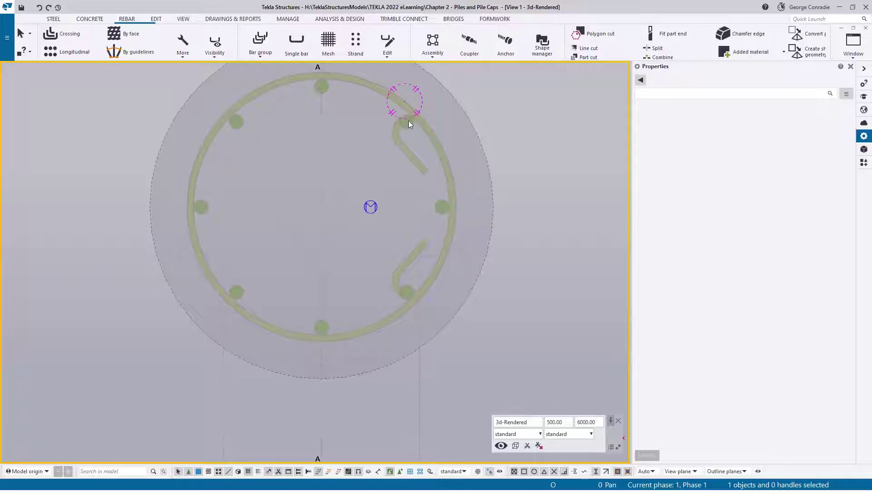
left_click(409, 259)
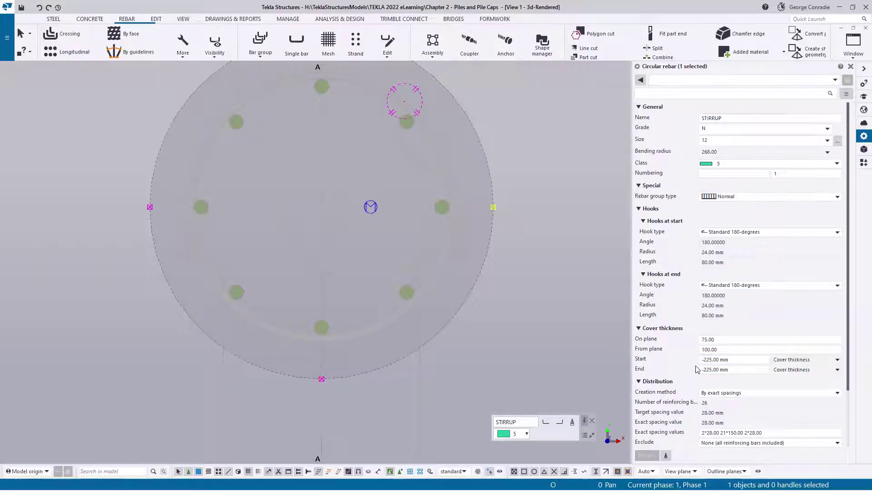
left_click(708, 359)
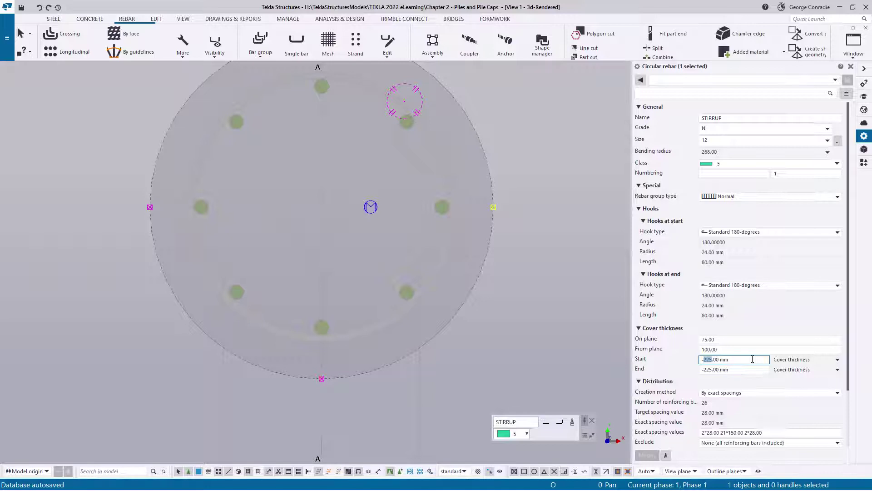
type("250")
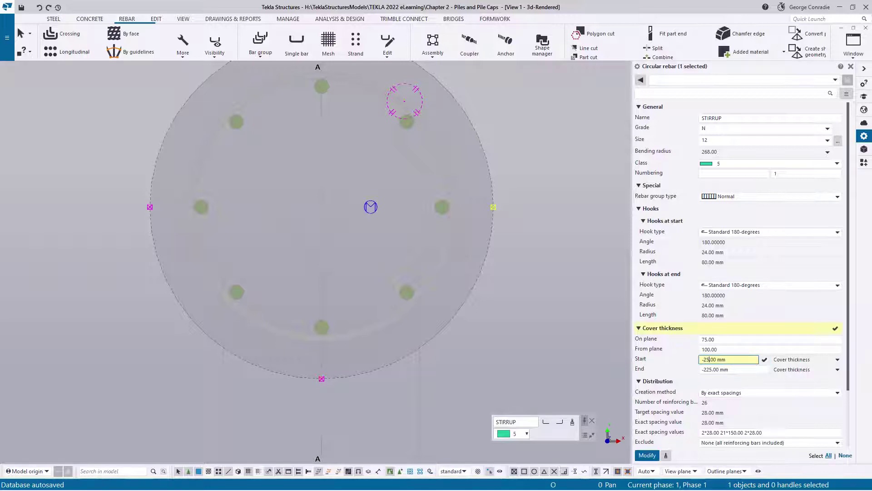
key("Return")
Set the circular stirrups' end cover thickness to -250 mm, apply both cover changes and check the pile reinforcement in 3D
left_click(707, 369)
type("500")
key("Return")
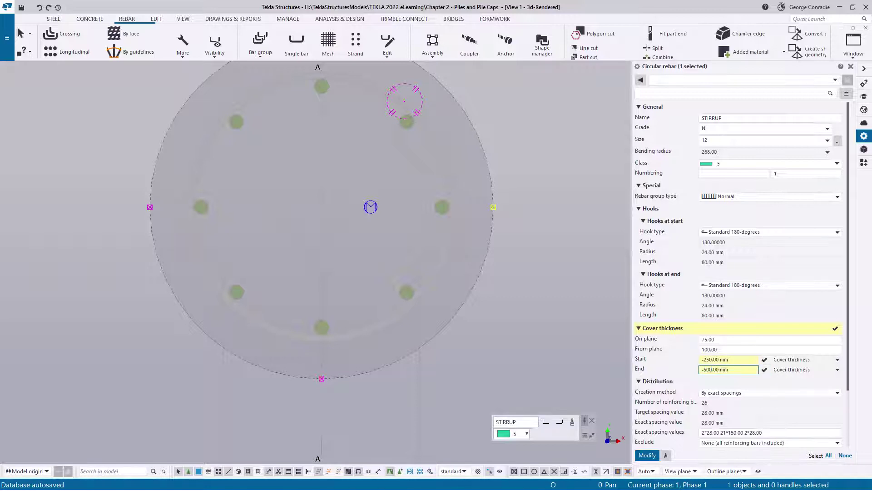
key("BackSpace")
key("BackSpace")
key("BackSpace")
type("250.")
key("Return")
left_click(647, 454)
middle_click_drag(550, 307, 455, 345)
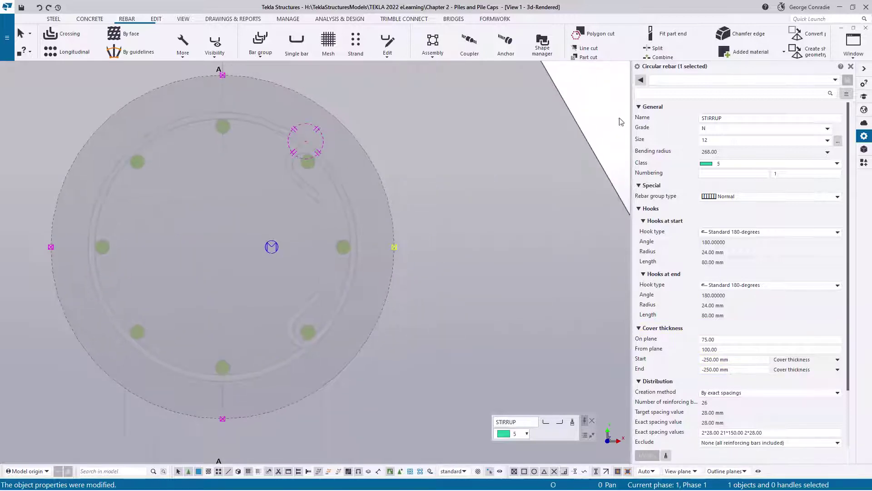
left_click(513, 163)
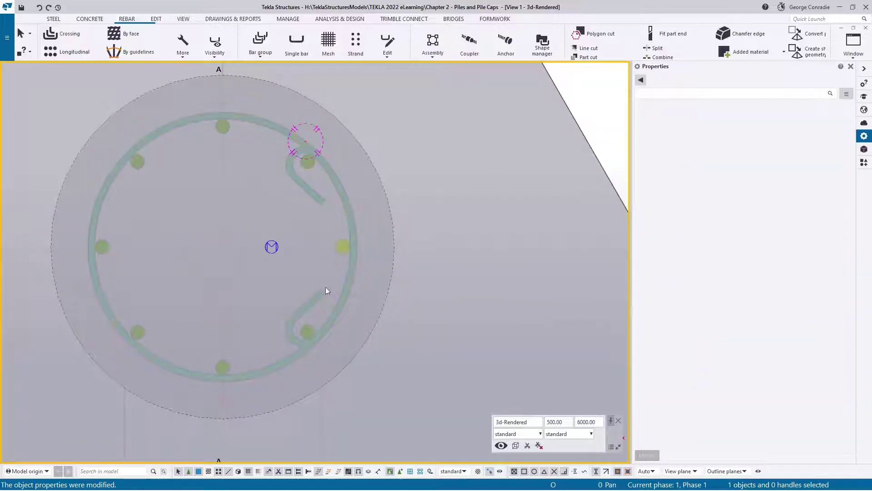
scroll(331, 304, "down", 5)
middle_click_drag(331, 303, 323, 291, "ctrl")
scroll(294, 238, "down", 10)
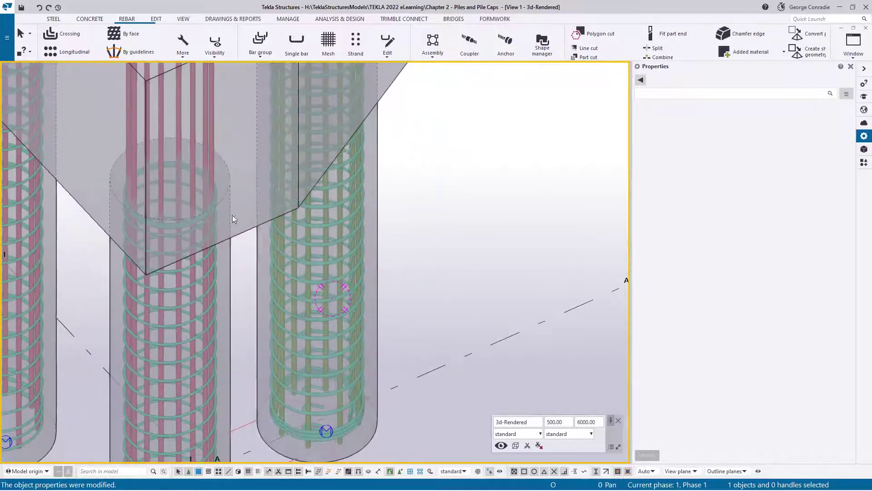
middle_click_drag(330, 270, 369, 228, "ctrl")
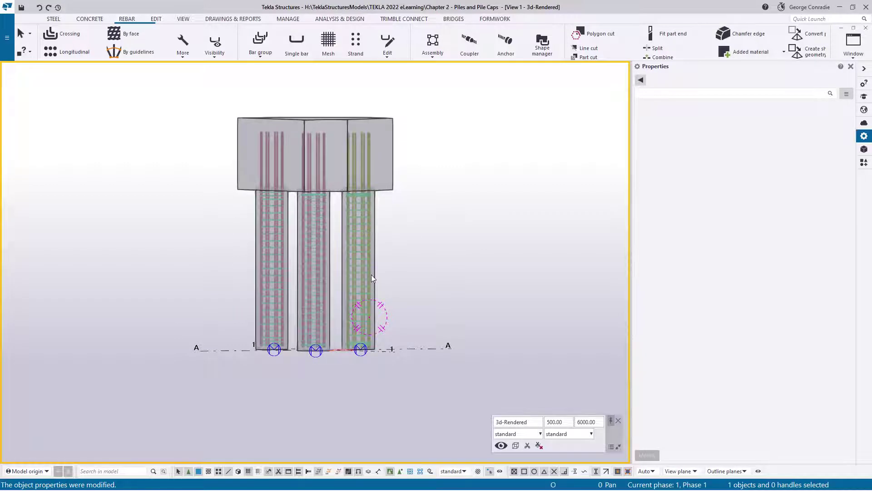
middle_click_drag(371, 275, 368, 257, "ctrl")
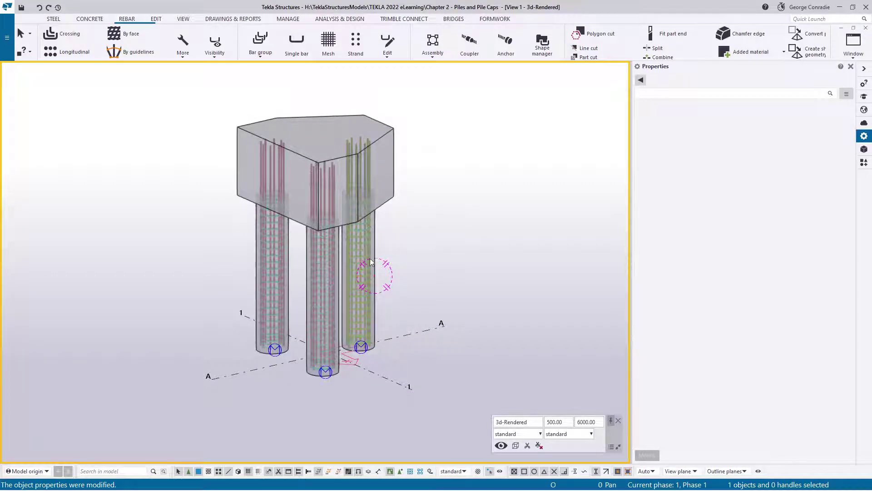
scroll(364, 291, "down", 2)
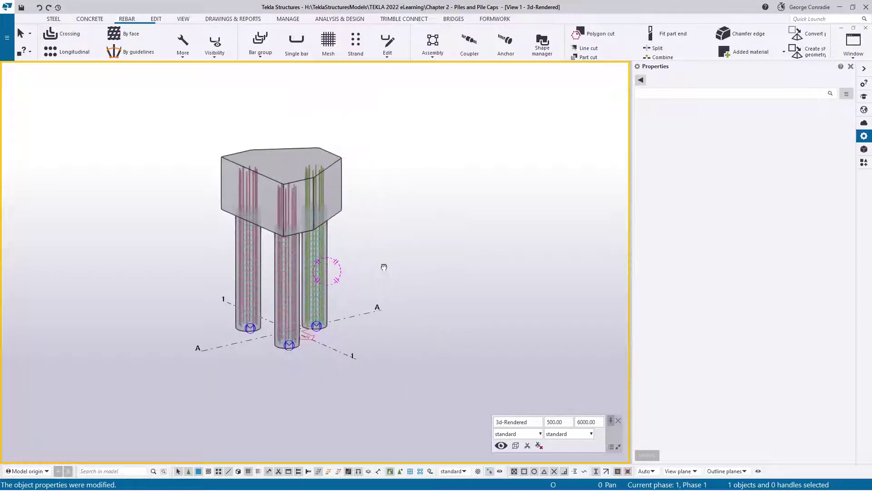
scroll(362, 320, "up", 3)
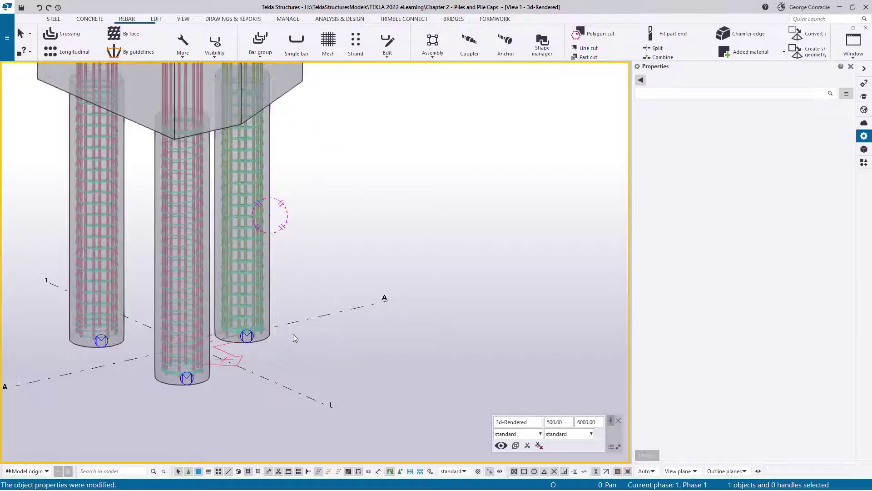
left_click(268, 338)
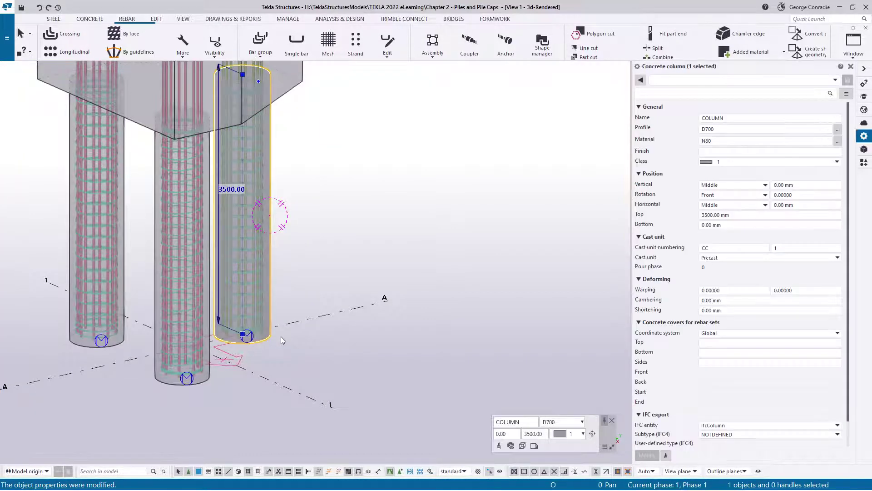
key("c")
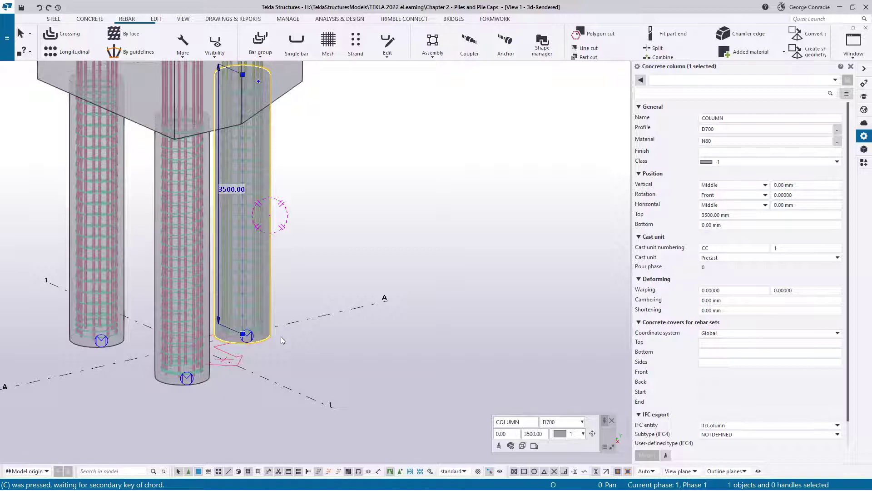
key("c")
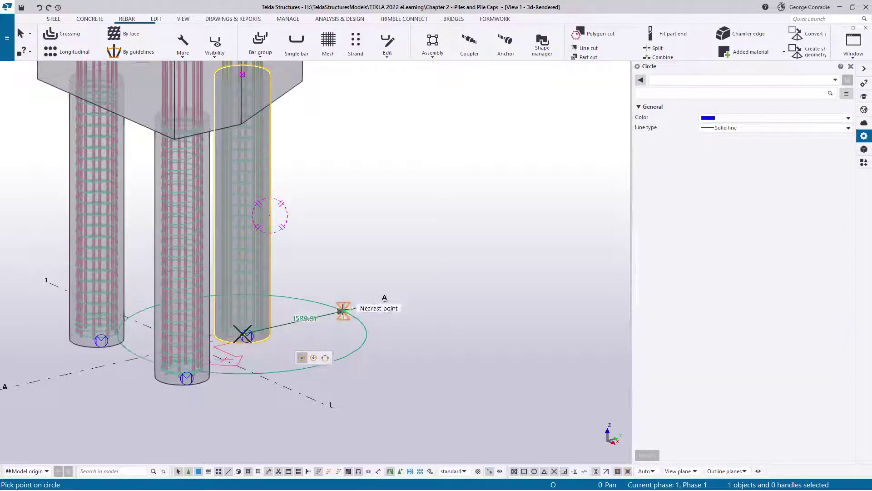
key("Escape")
Copy the reinforced pile with green vertical bars 2300 mm orthogonally along grid line A, without expanding the work area
left_click(269, 342)
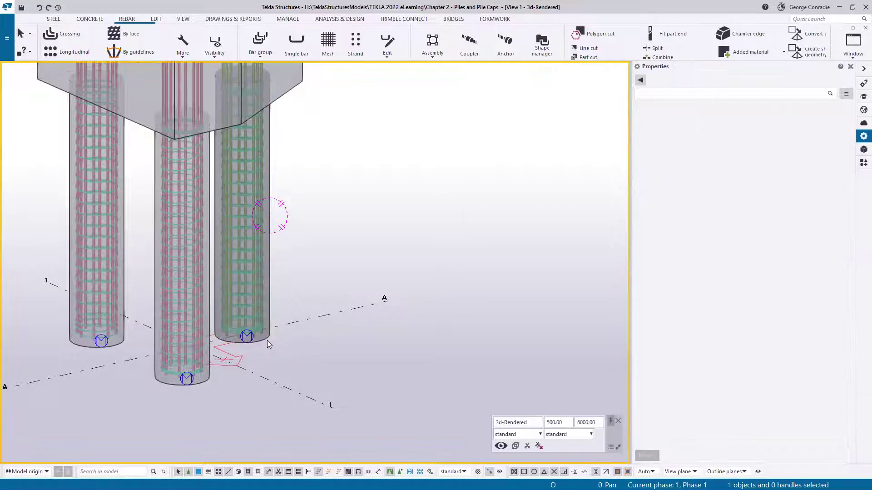
key("ctrl+c")
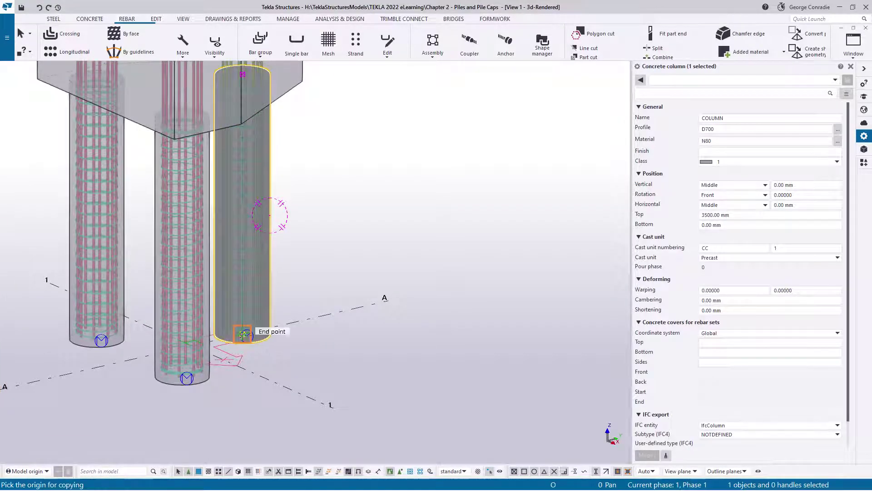
left_click(245, 334)
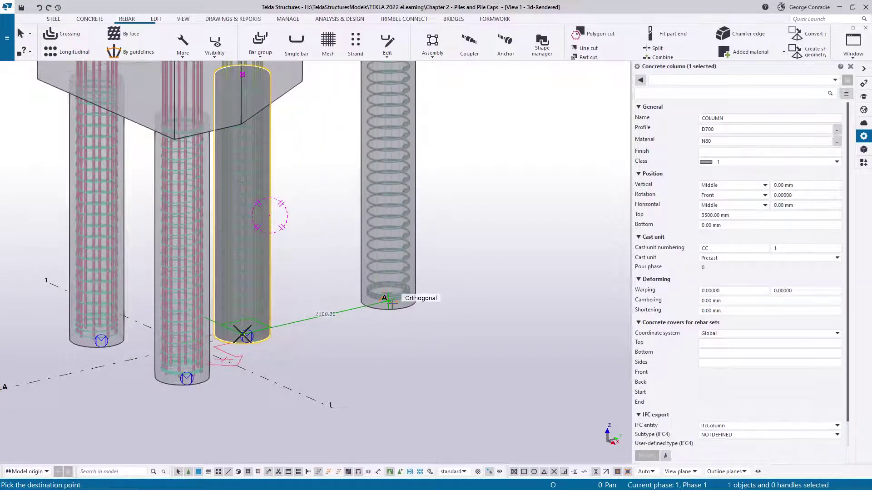
left_click(393, 302)
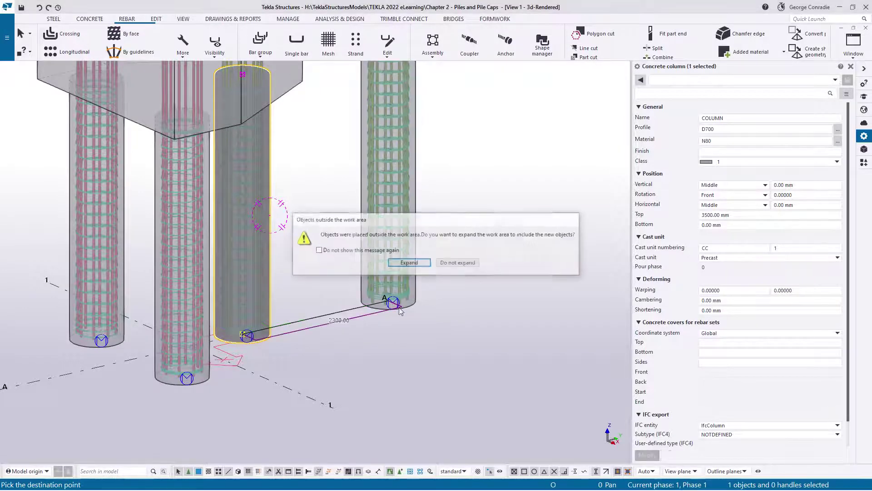
left_click(459, 264)
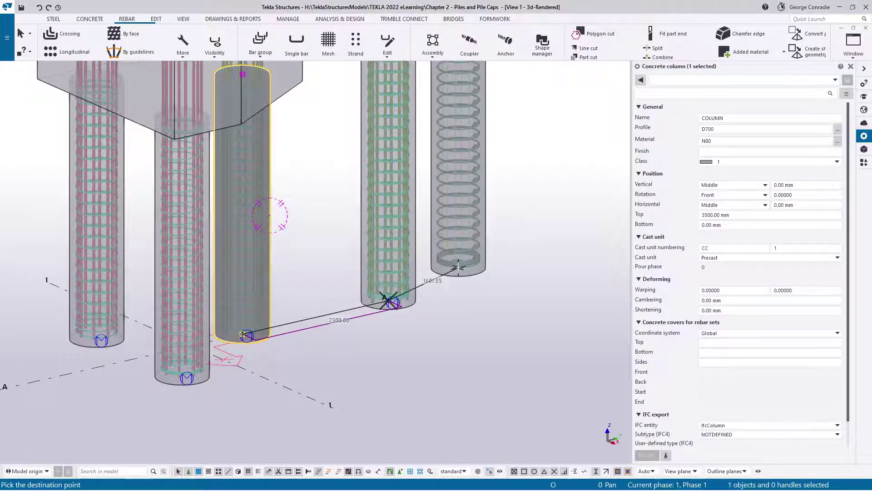
right_click(458, 269)
left_click(475, 274)
left_click(461, 334)
Delete the circular stirrups and all vertical bars from the copied pile, leaving only the bare concrete column
left_click(406, 296)
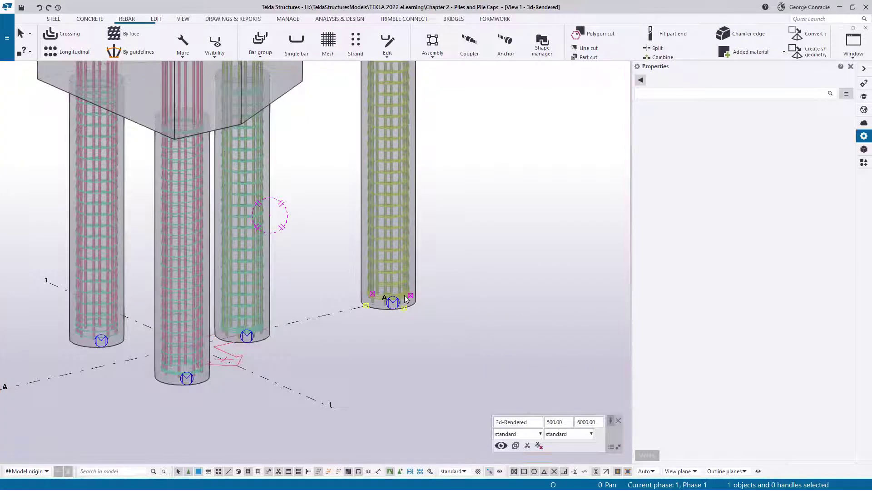
key("Delete")
left_click(407, 297)
key("Delete")
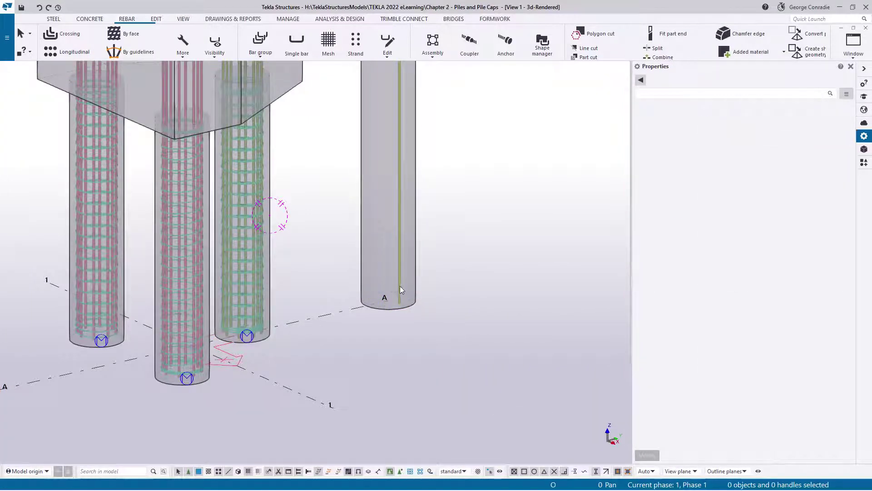
left_click(399, 285)
key("Delete")
left_click(422, 293)
scroll(423, 293, "down", 3)
middle_click_drag(422, 293, 414, 326)
scroll(414, 327, "up", 3)
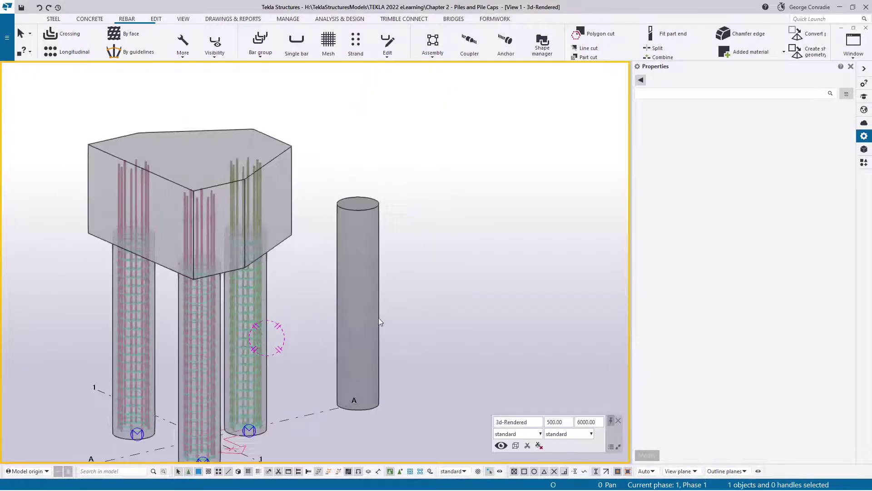
Add a crossing rebar set of size 12, class 5 circular stirrups over the height of the bare copied pile
left_click(77, 36)
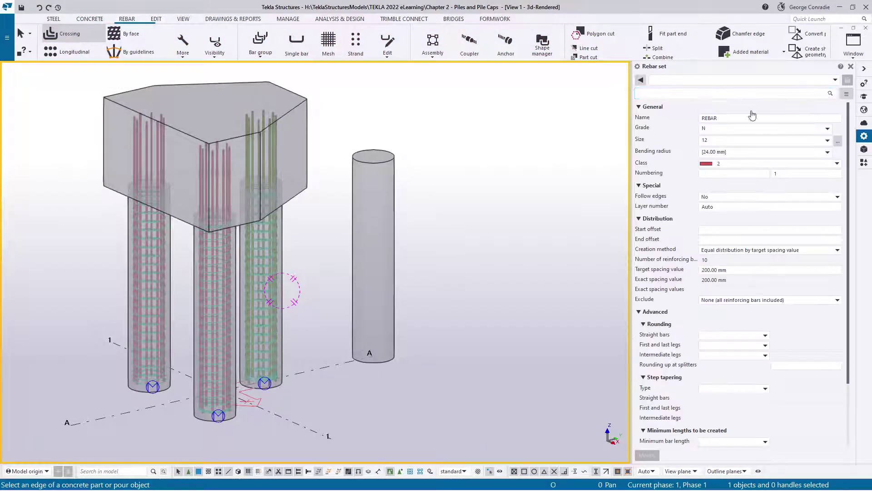
left_click(737, 164)
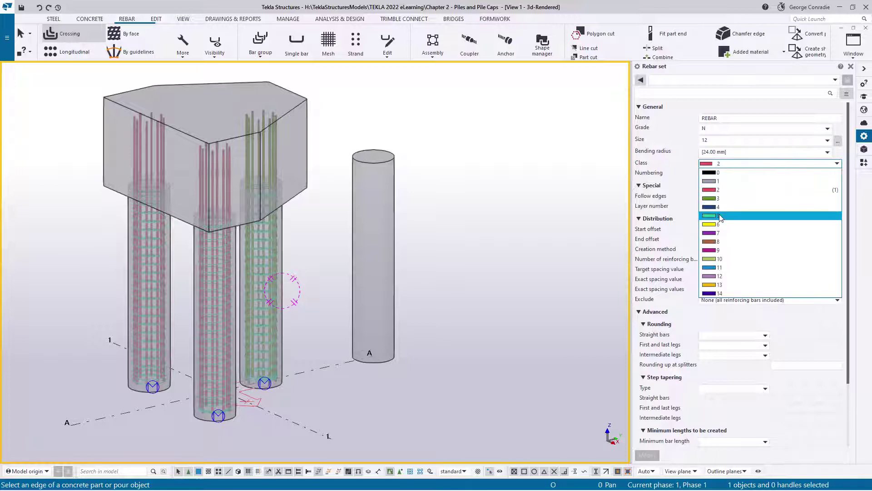
left_click(722, 216)
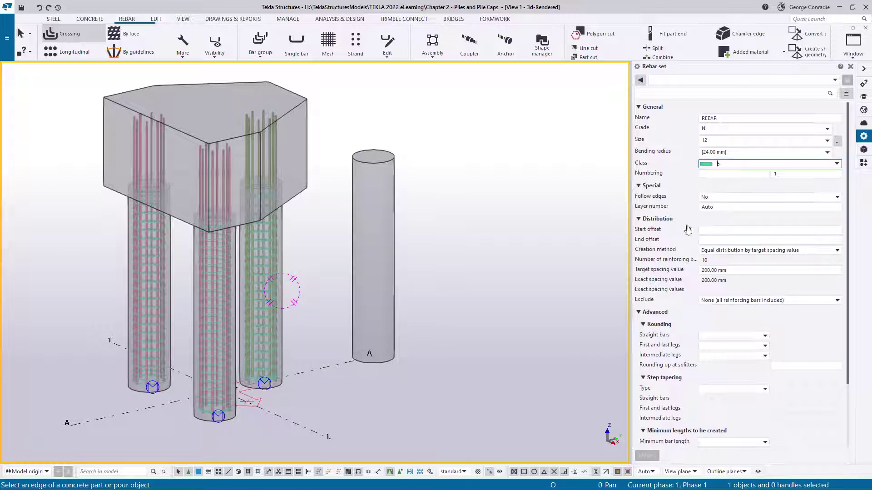
left_click(394, 323)
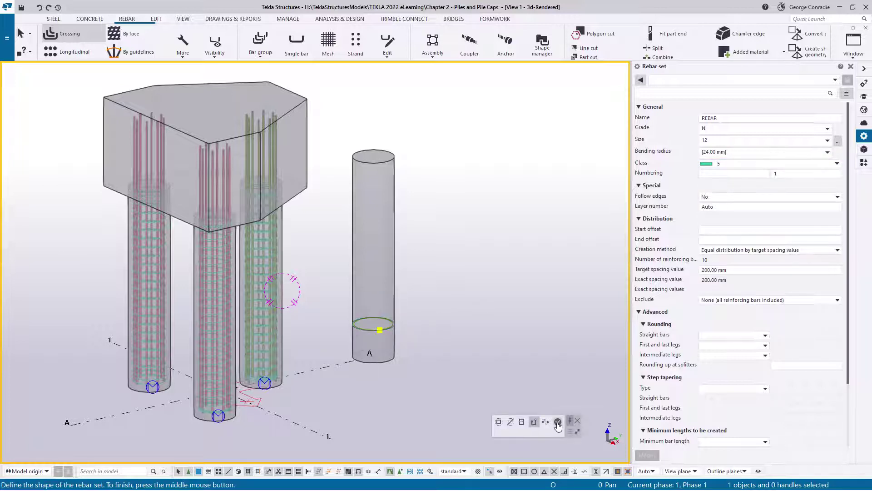
left_click(558, 421)
right_click(457, 312)
left_click(470, 320)
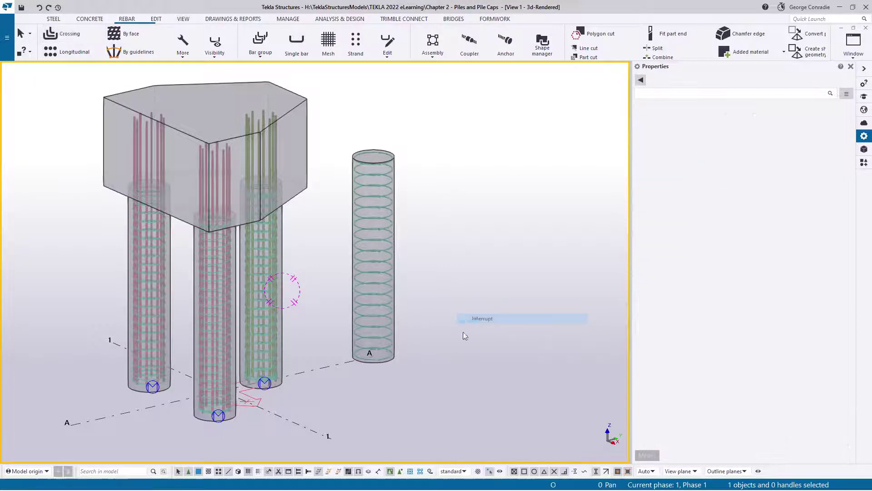
Add a lapping splitter with standard lapping and standard cranking to the copied pile's circular stirrups, and examine the lap
scroll(391, 372, "up", 6)
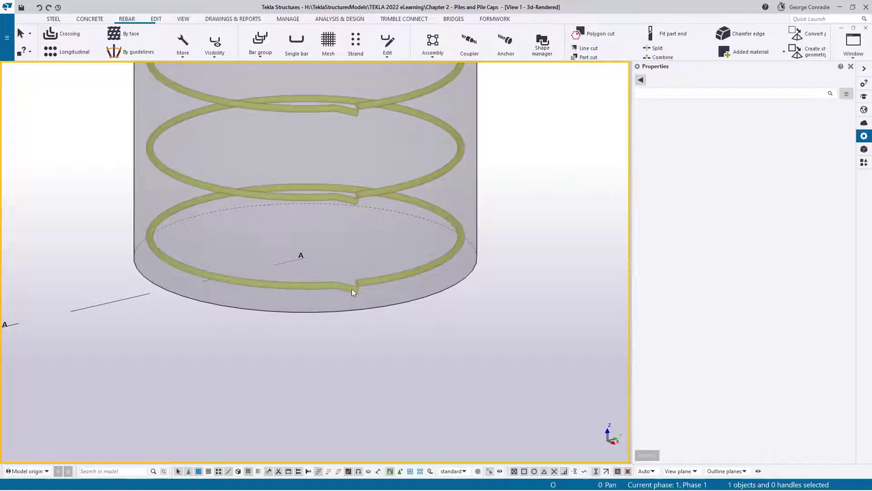
mouse_move(353, 288)
middle_mouse_down("ctrl")
mouse_move(285, 242)
mouse_move(296, 233)
mouse_move(265, 235)
mouse_move(318, 281)
mouse_move(370, 310)
middle_mouse_up("ctrl")
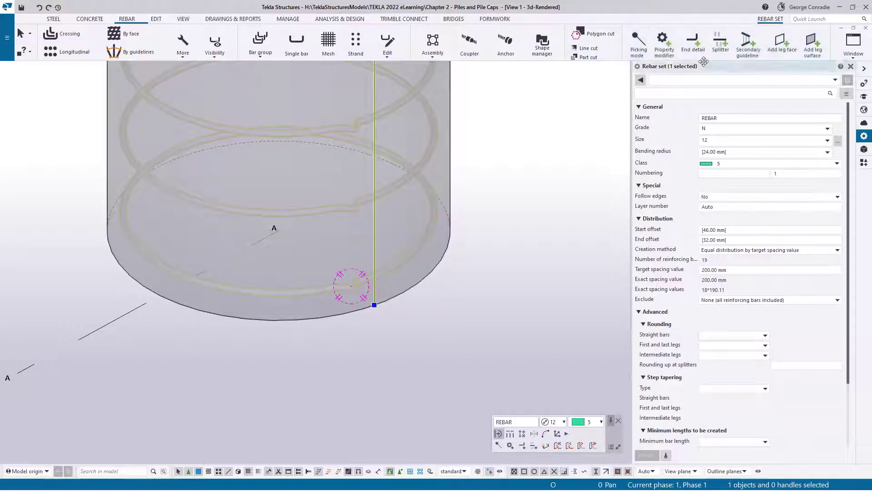
left_click(721, 49)
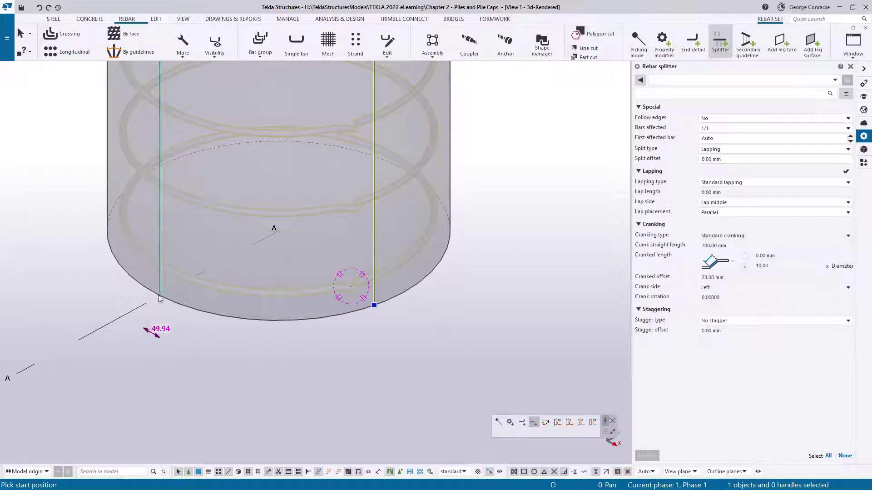
right_click(213, 326)
left_click(227, 333)
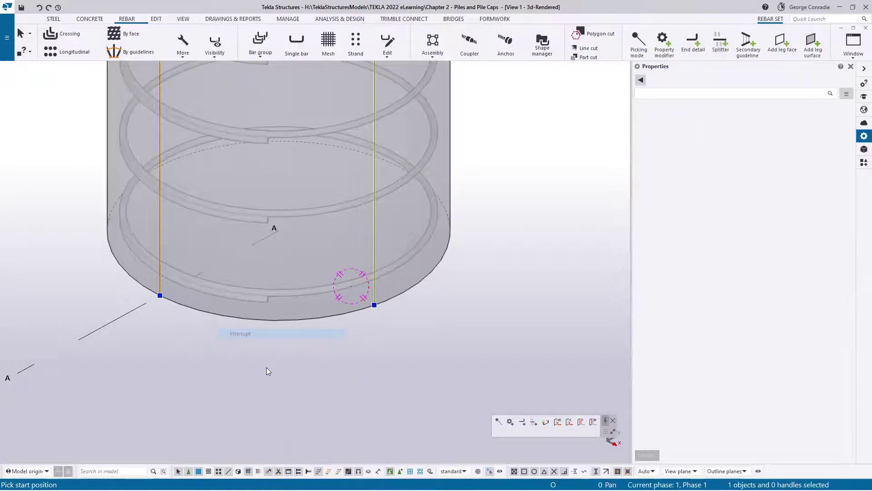
scroll(259, 300, "up", 5)
middle_click_drag(354, 270, 407, 270)
scroll(170, 317, "up", 3)
scroll(170, 287, "up", 2)
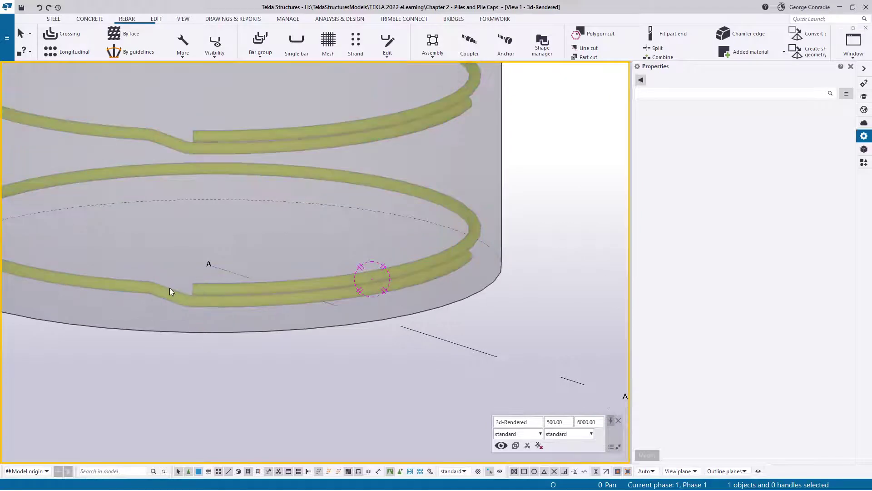
middle_click_drag(184, 292, 201, 290)
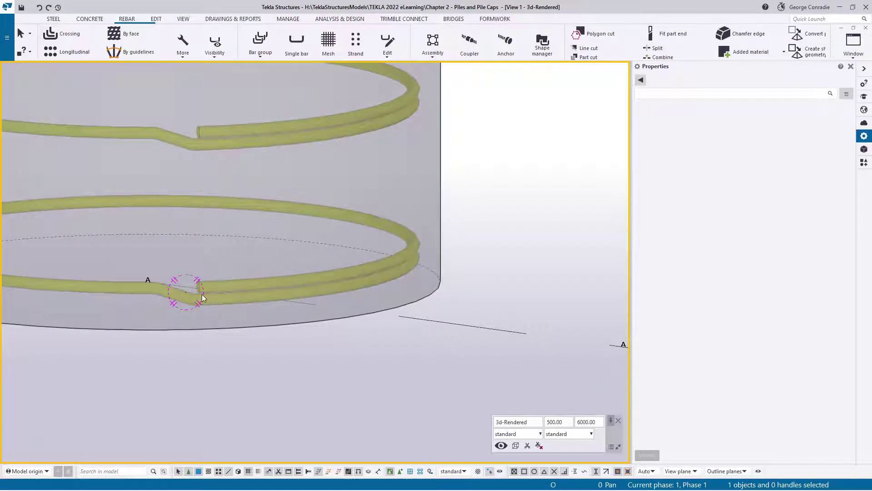
Add an end detail modifier with a standard 90-degree hook to the lapped stirrups at the copied pile's base edge
scroll(202, 293, "down", 5)
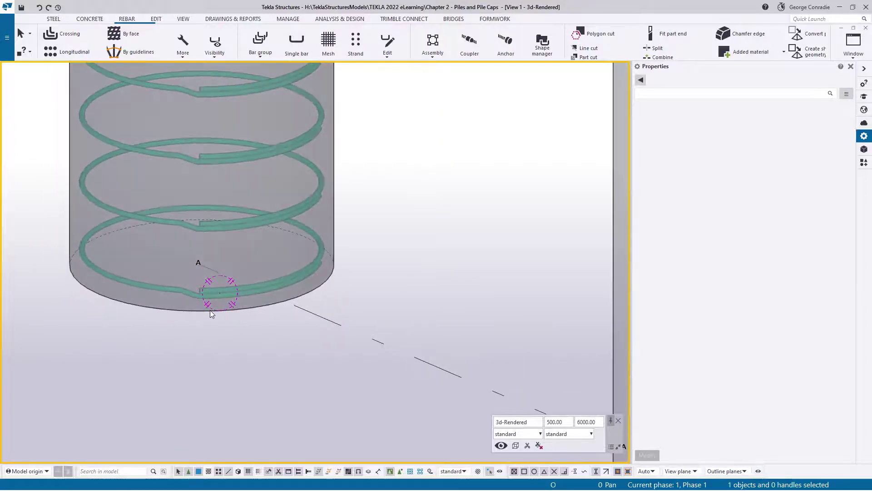
left_click(230, 298)
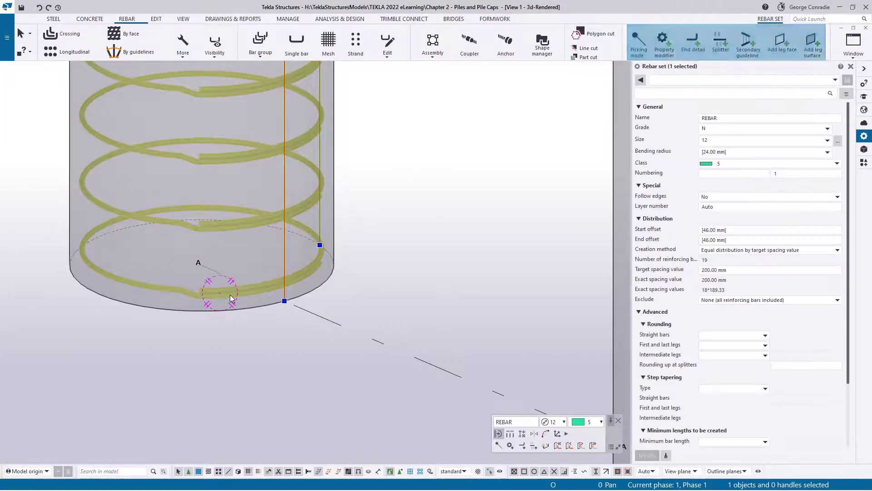
left_click(693, 44)
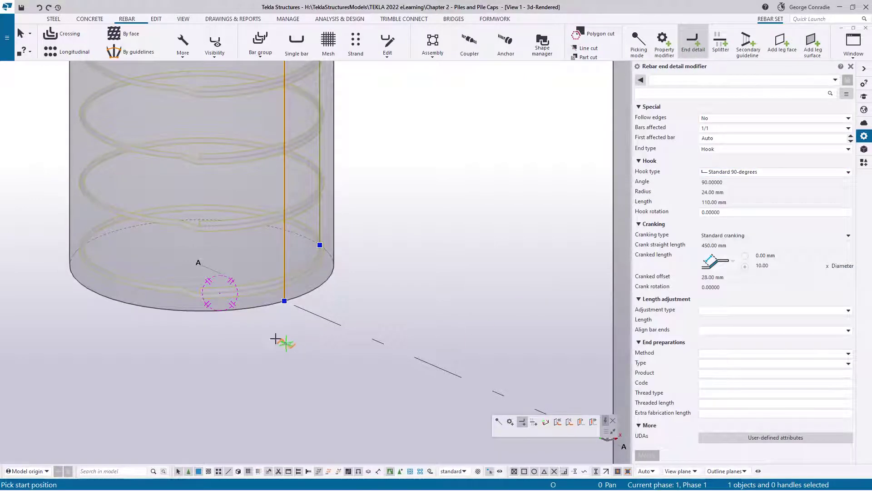
left_click(216, 310)
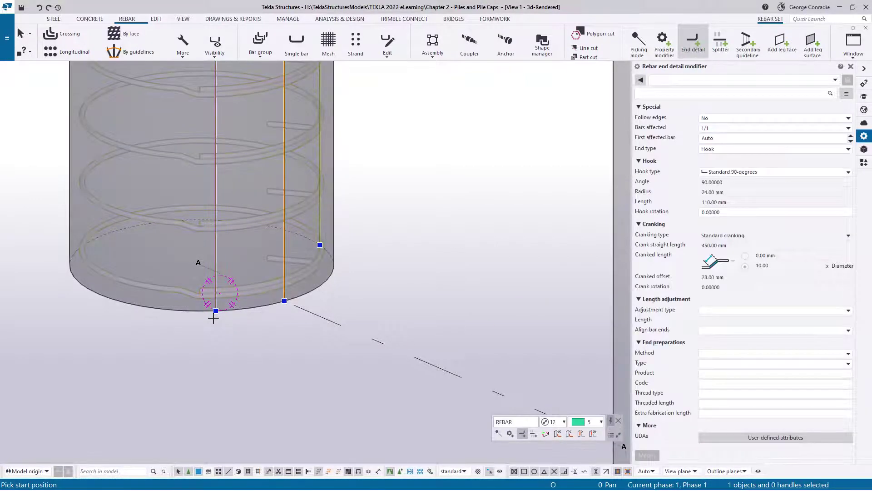
middle_click_drag(242, 308, 241, 326, "ctrl")
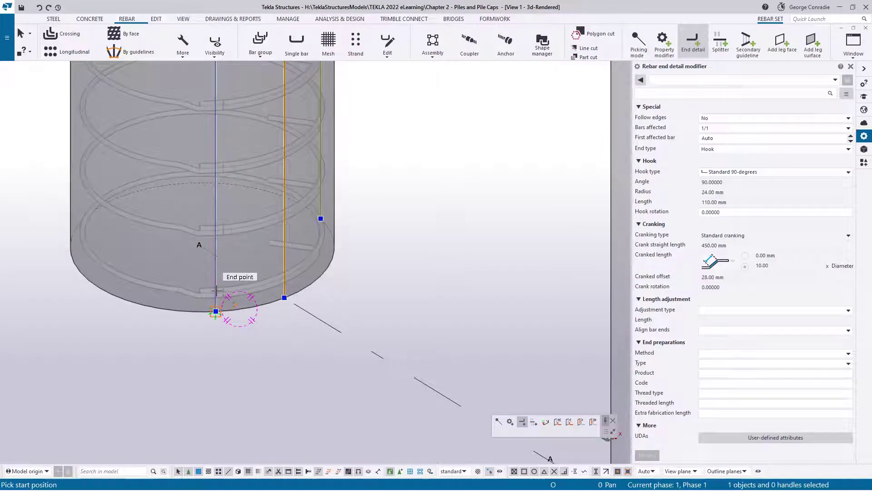
middle_click_drag(216, 290, 213, 313, "ctrl")
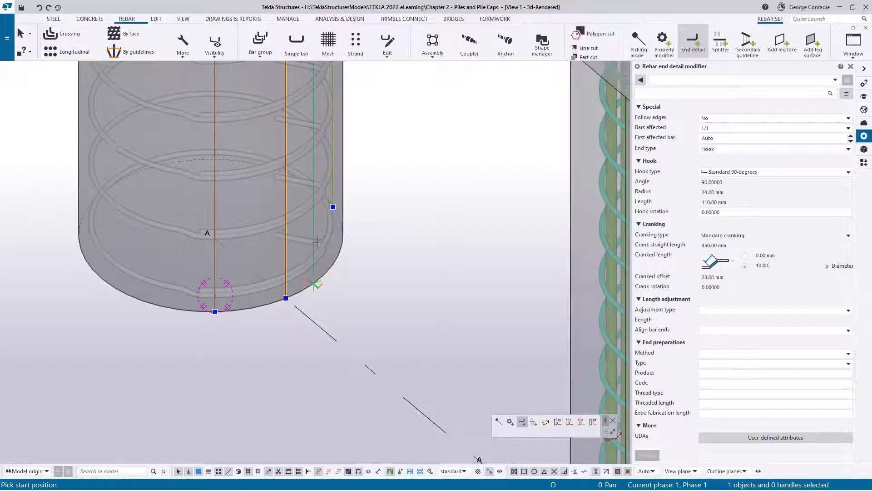
right_click(342, 278)
left_click(356, 284)
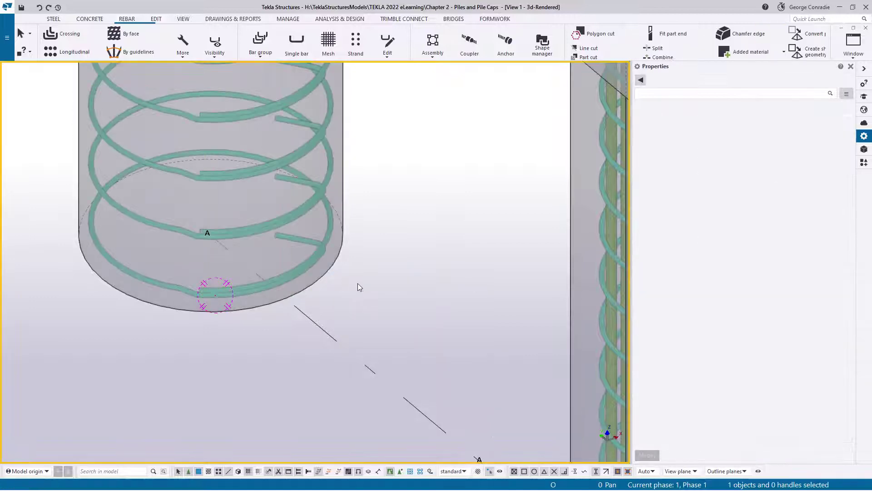
scroll(359, 286, "down", 3)
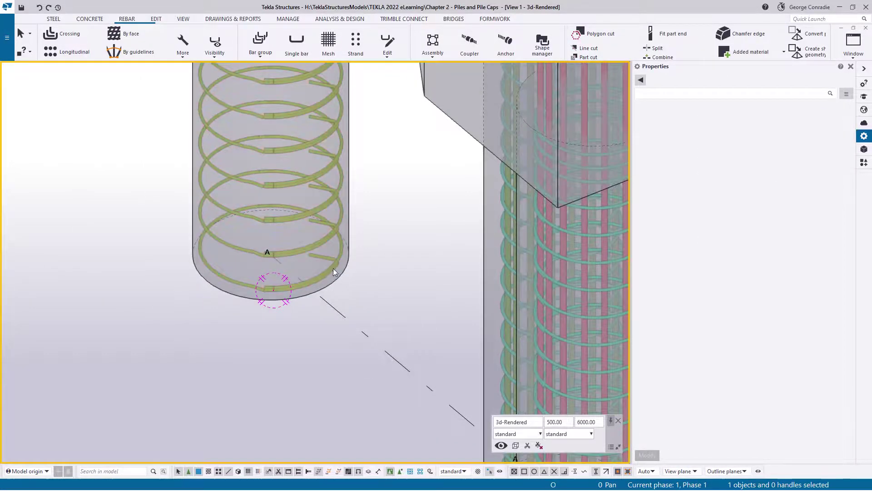
middle_click_drag(334, 268, 196, 246, "ctrl")
middle_click_drag(163, 371, 305, 312)
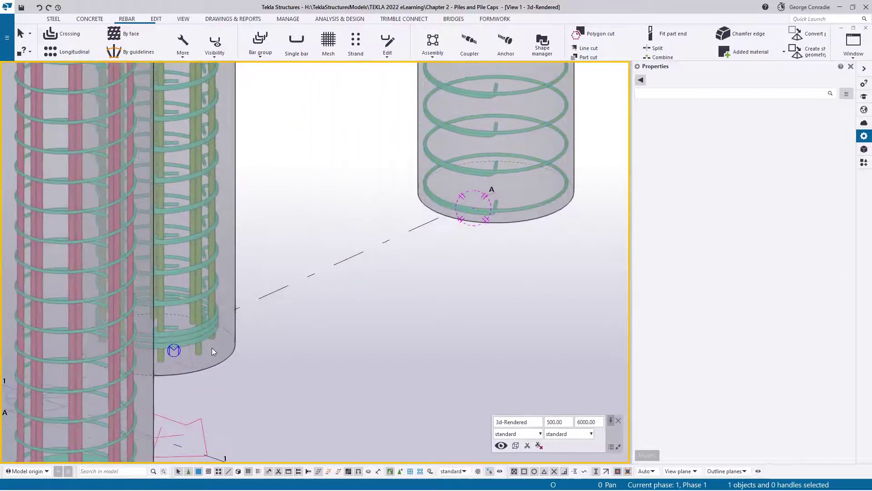
Delete the lapped and hooked circular stirrup set from the copied pile, leaving only its bare concrete column
left_click(530, 206)
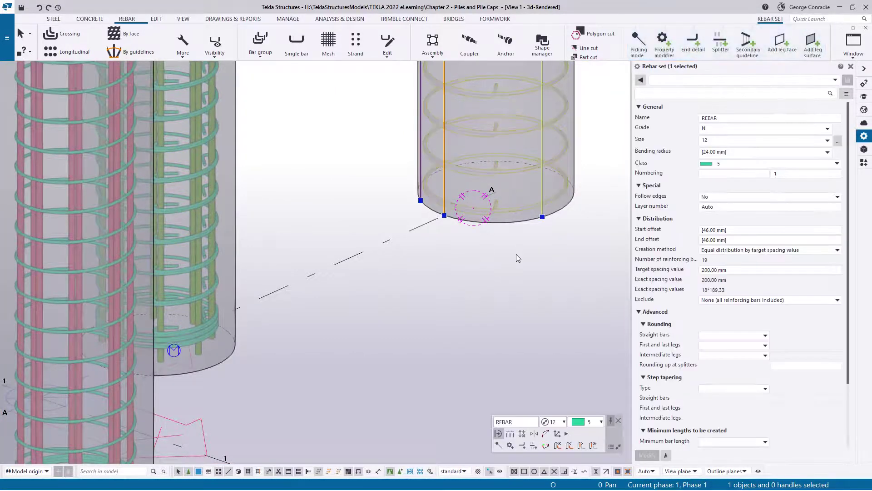
scroll(516, 254, "down", 2)
middle_click_drag(512, 260, 454, 369)
scroll(463, 348, "down", 1)
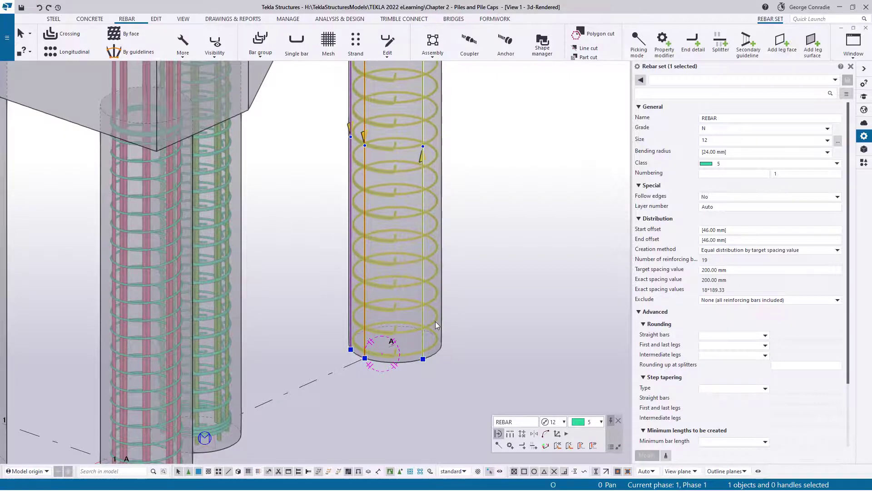
key("Delete")
scroll(471, 322, "down", 5)
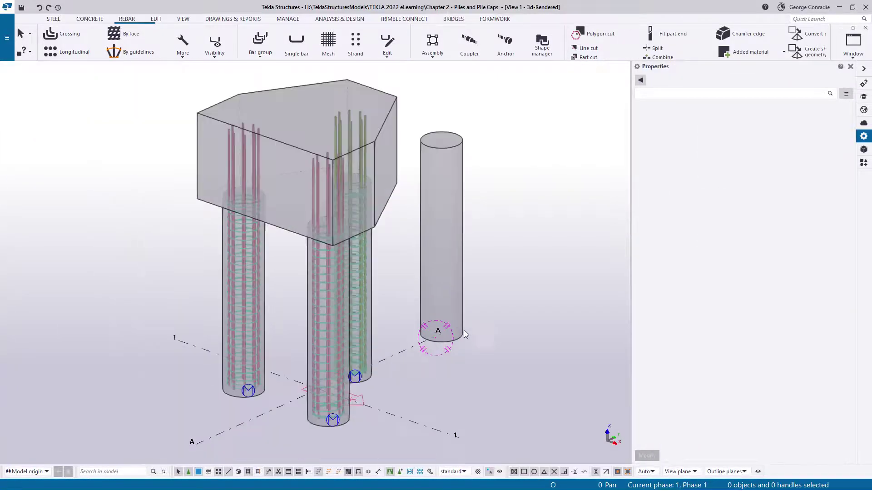
scroll(464, 330, "up", 4)
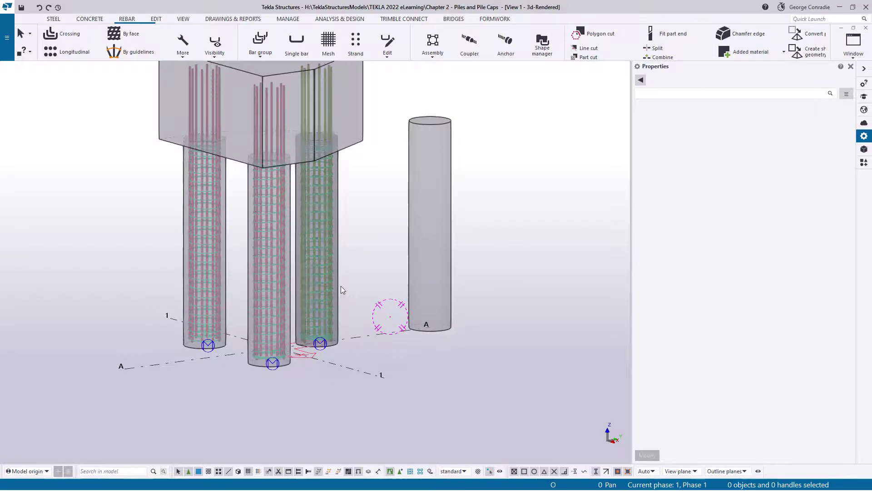
middle_click_drag(341, 285, 245, 287, "ctrl")
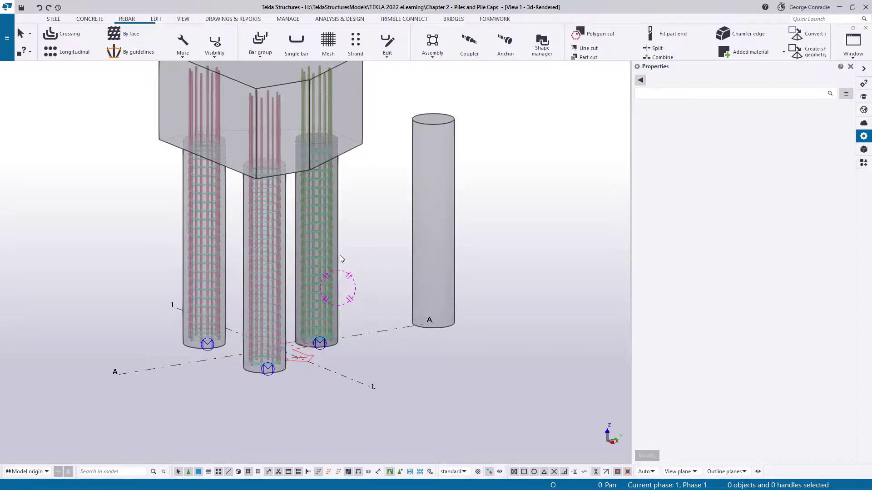
key("Up")
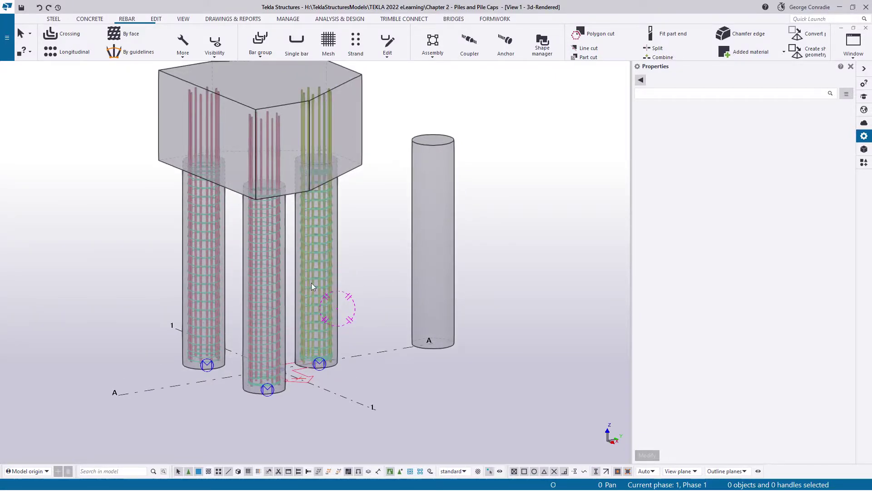
key("Up")
key("Up")
key("Up")
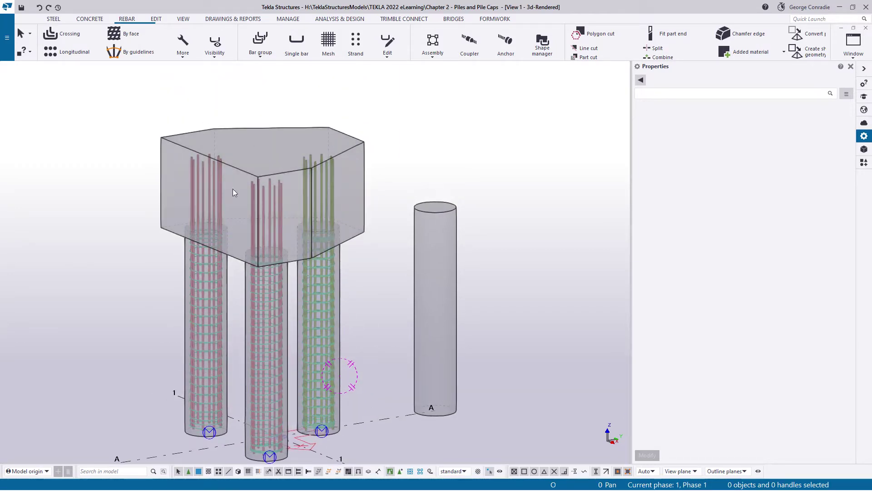